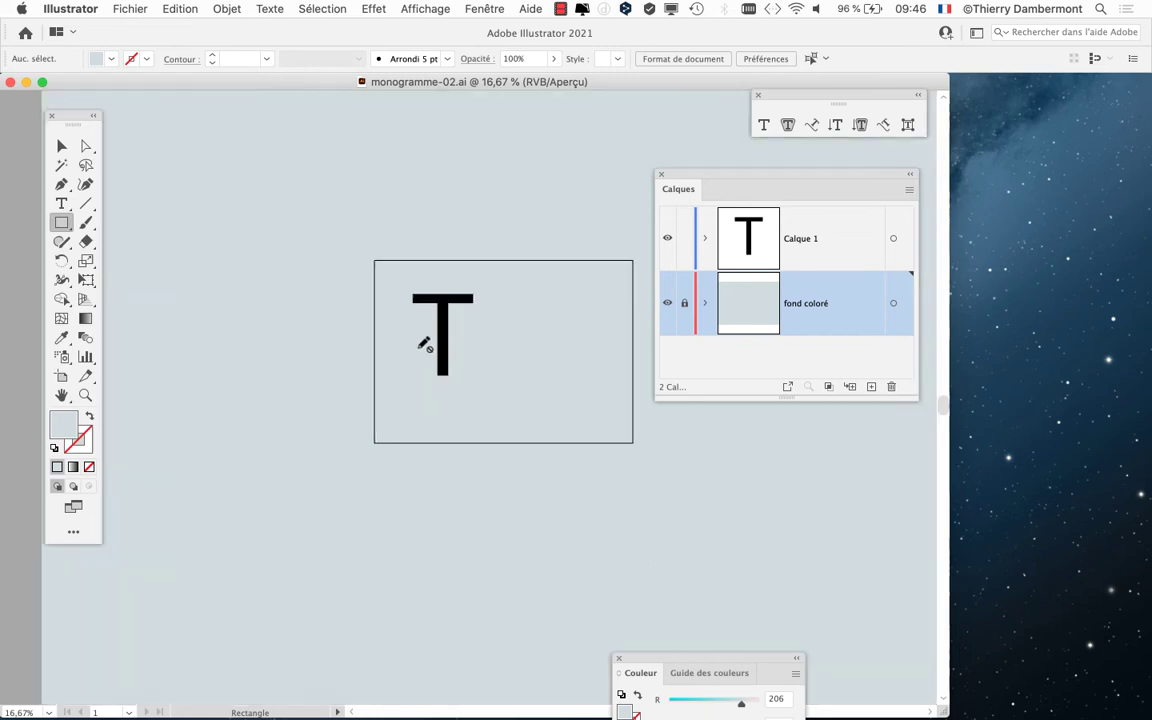
Zoom to 66.67% on the black T's artboard and shift the Calques panel right
scroll(488, 347, "up", 1)
scroll(514, 342, "up", 1)
scroll(454, 357, "up", 1)
left_click_drag(454, 357, 339, 386)
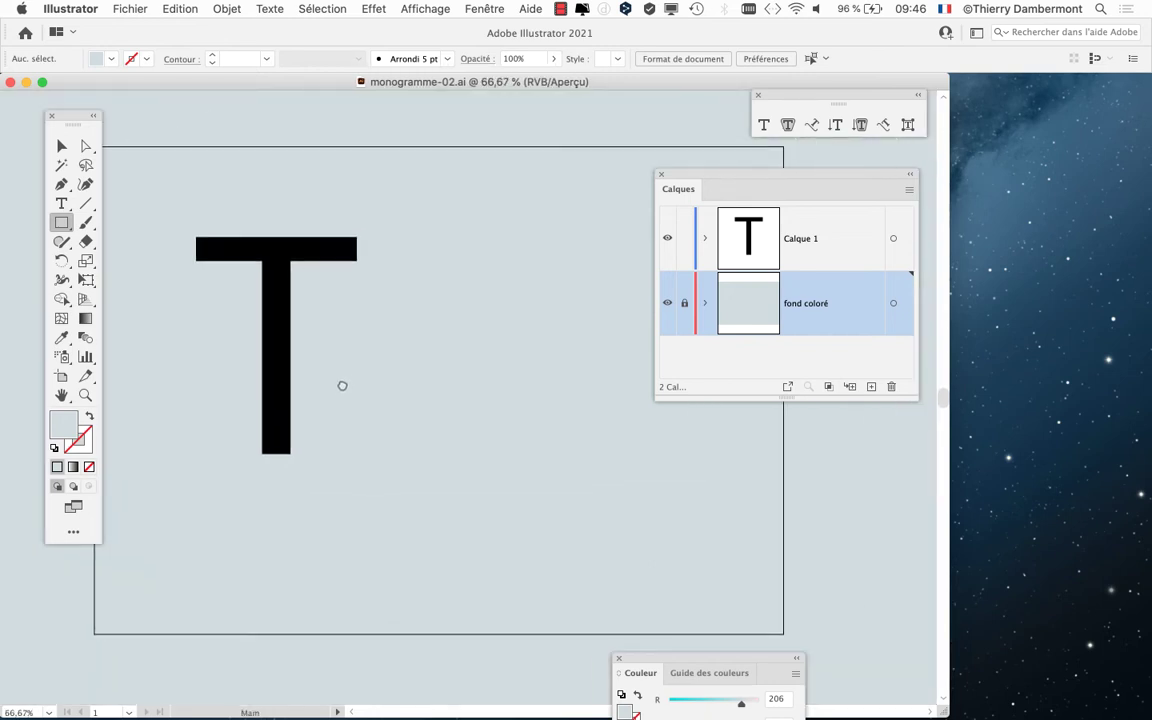
mouse_move(396, 320)
left_mouse_down()
mouse_move(445, 315)
mouse_move(447, 297)
left_mouse_up()
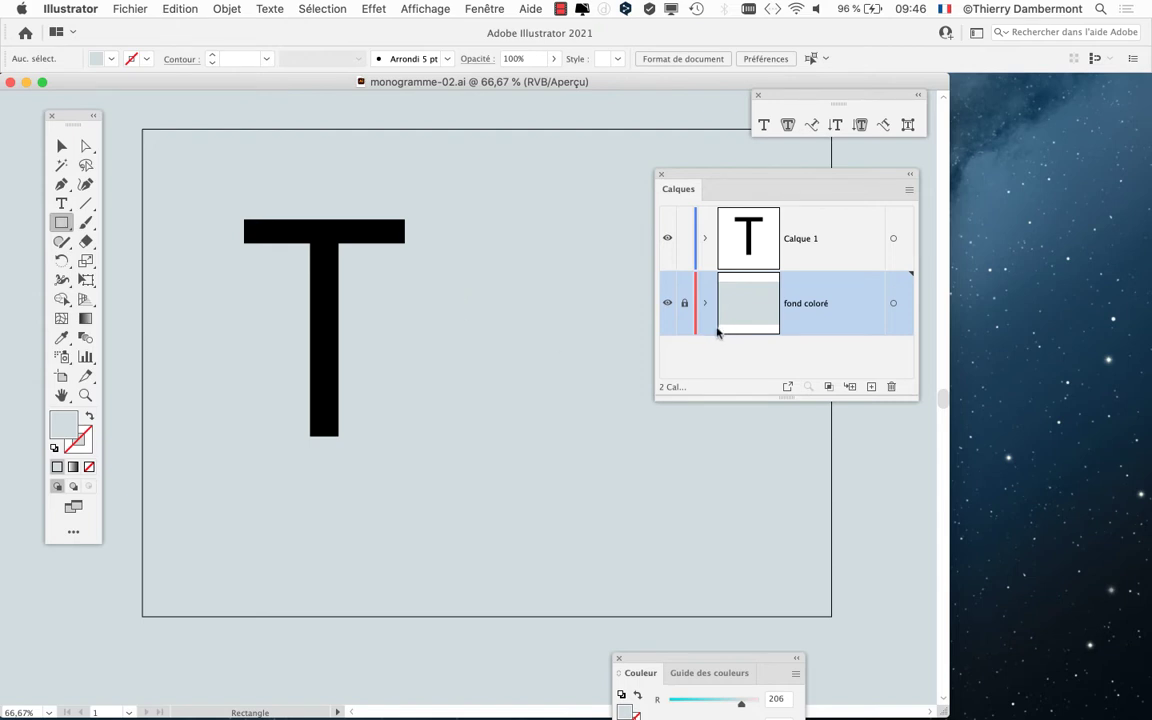
left_click_drag(762, 185, 925, 195)
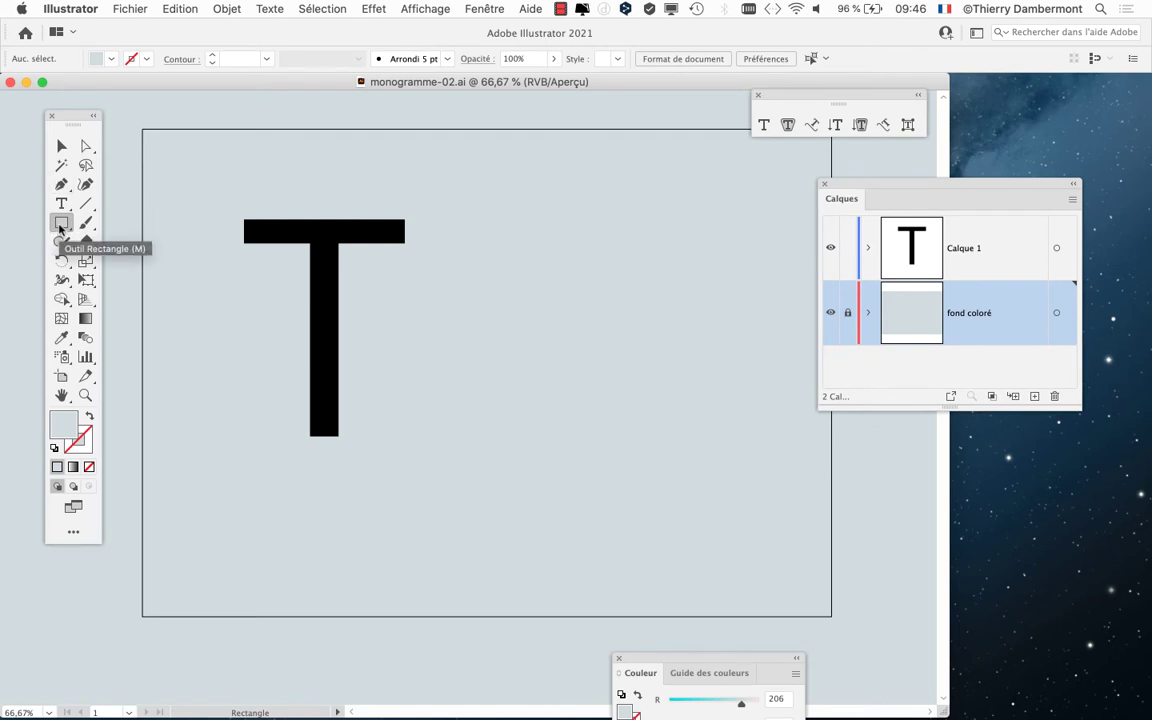
left_click_drag(61, 224, 115, 224)
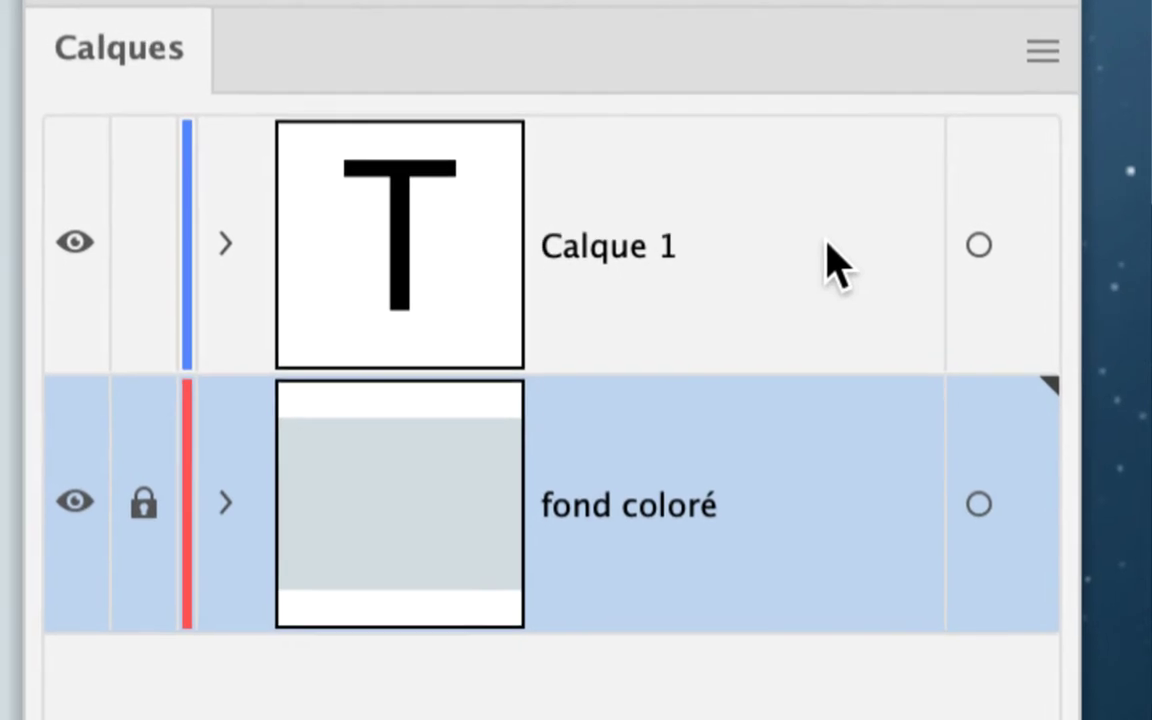
Target Calque 1 and draw a rectangle just right of the T
left_click(833, 263)
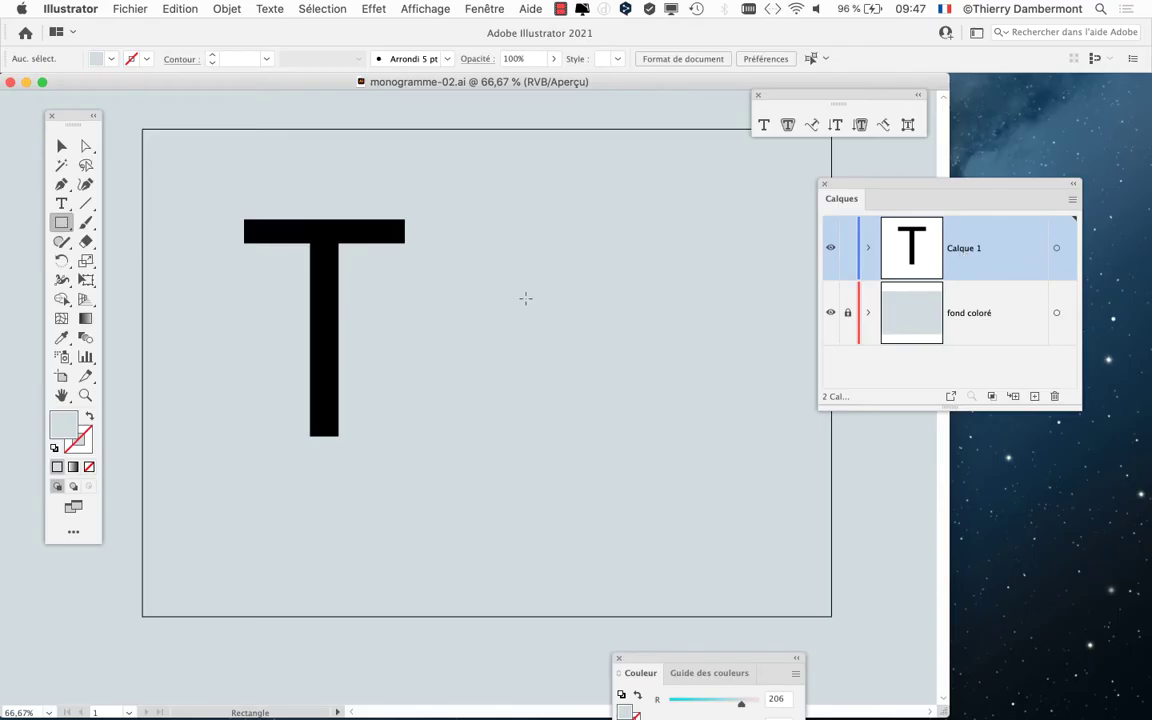
left_click_drag(509, 256, 670, 398)
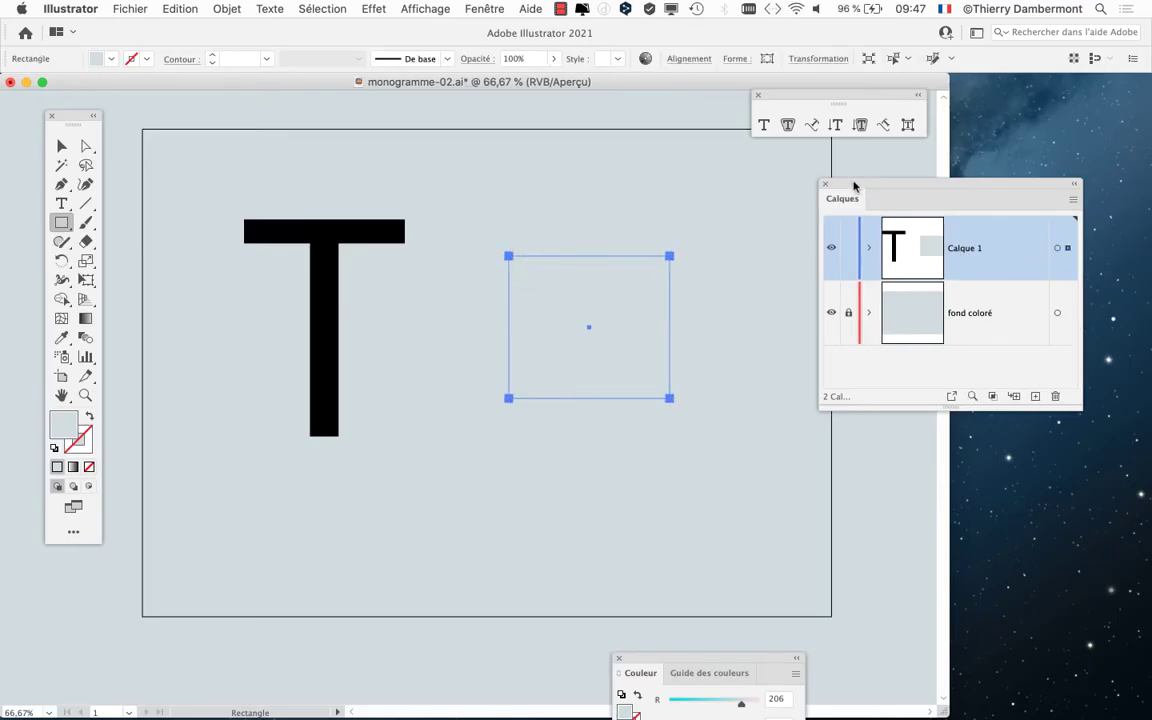
left_click_drag(866, 195, 907, 183)
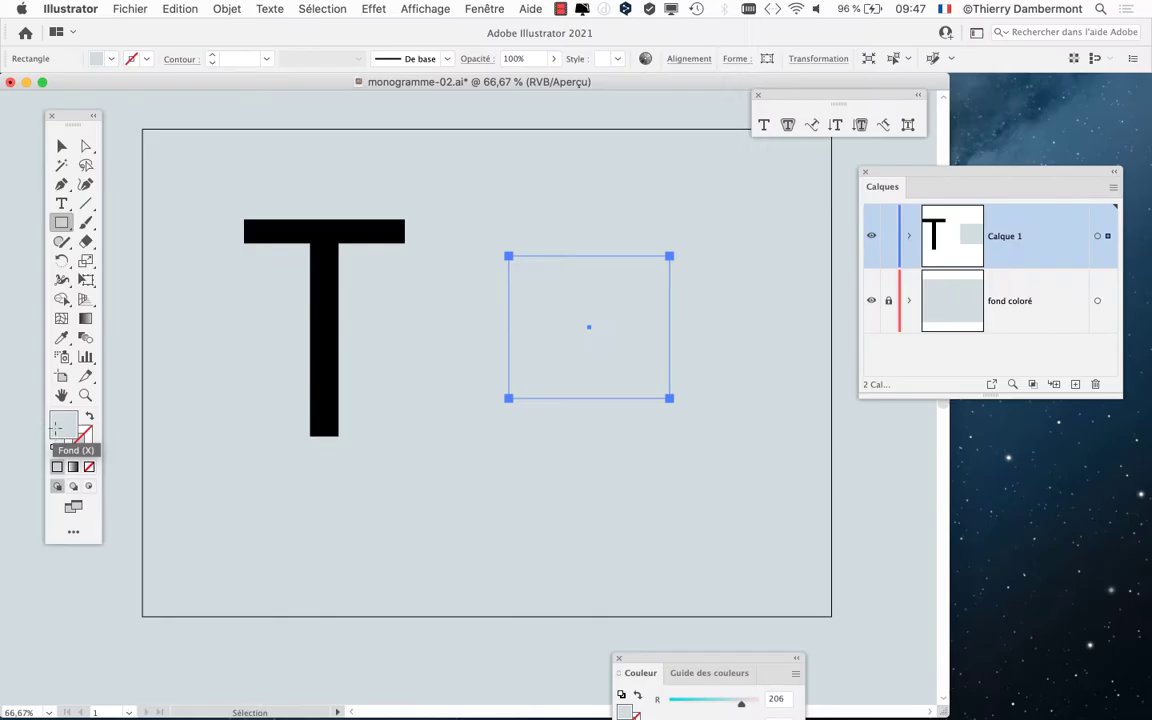
Show the Nuancier panel, fill the rectangle with Blanc, then deselect it
left_click(486, 10)
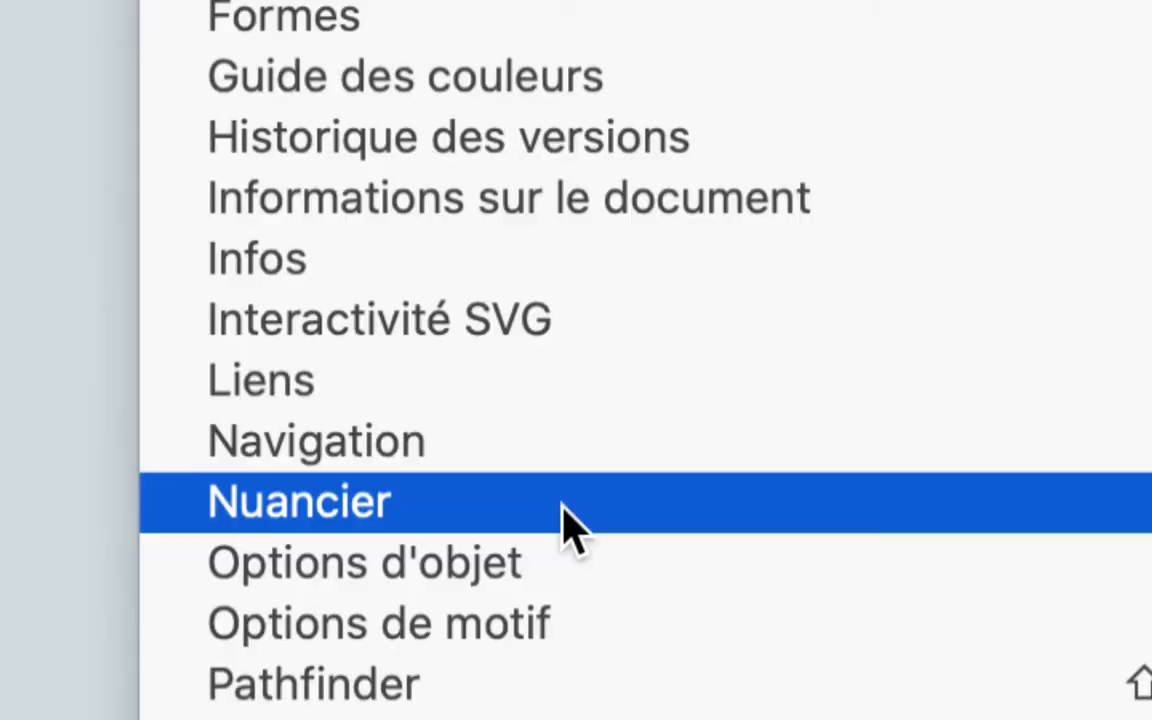
left_click(565, 527)
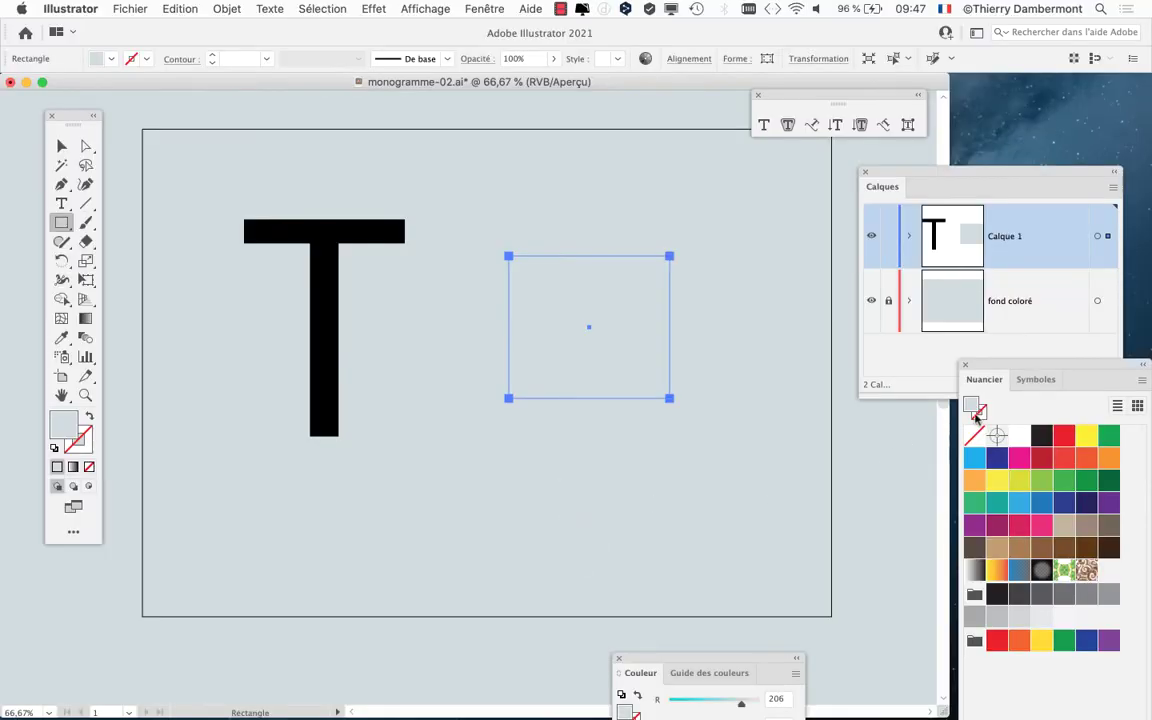
left_click_drag(995, 370, 748, 186)
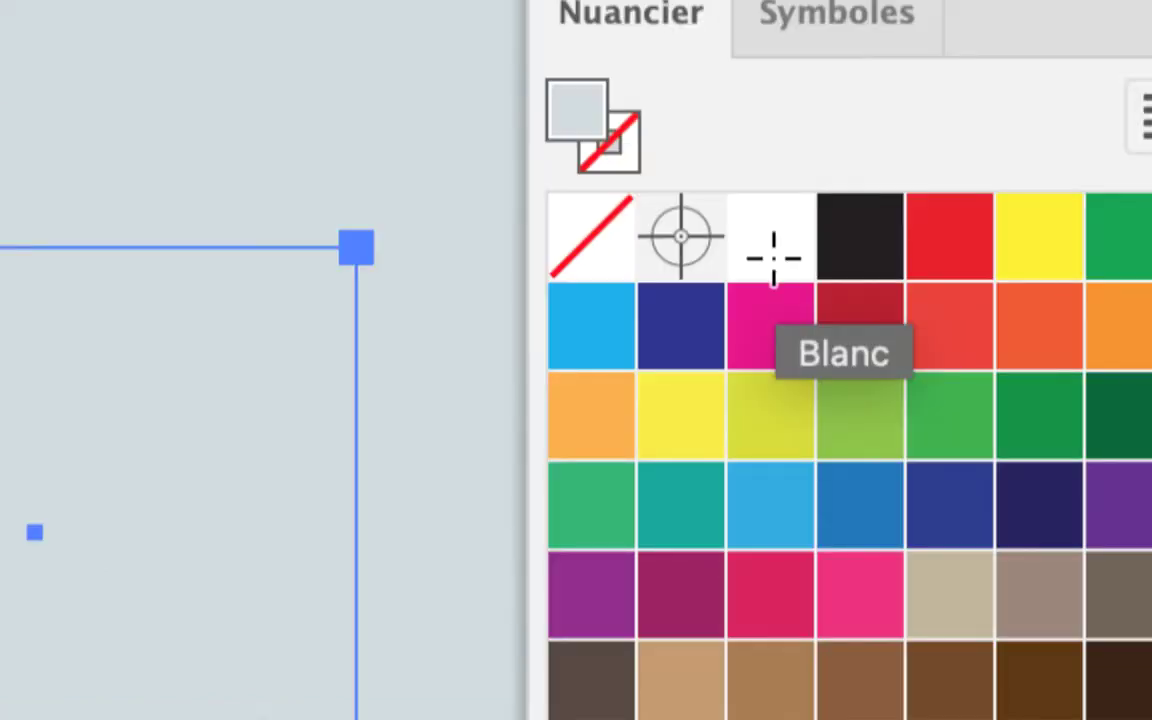
left_click(775, 275)
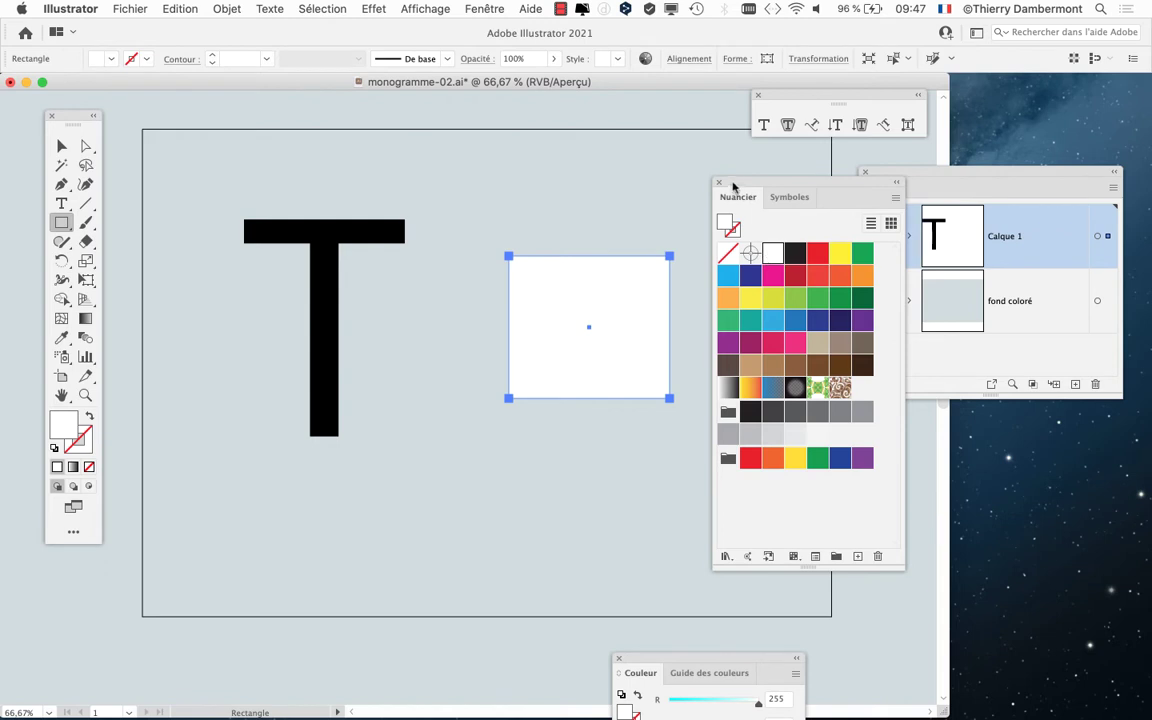
left_click_drag(732, 186, 173, 431)
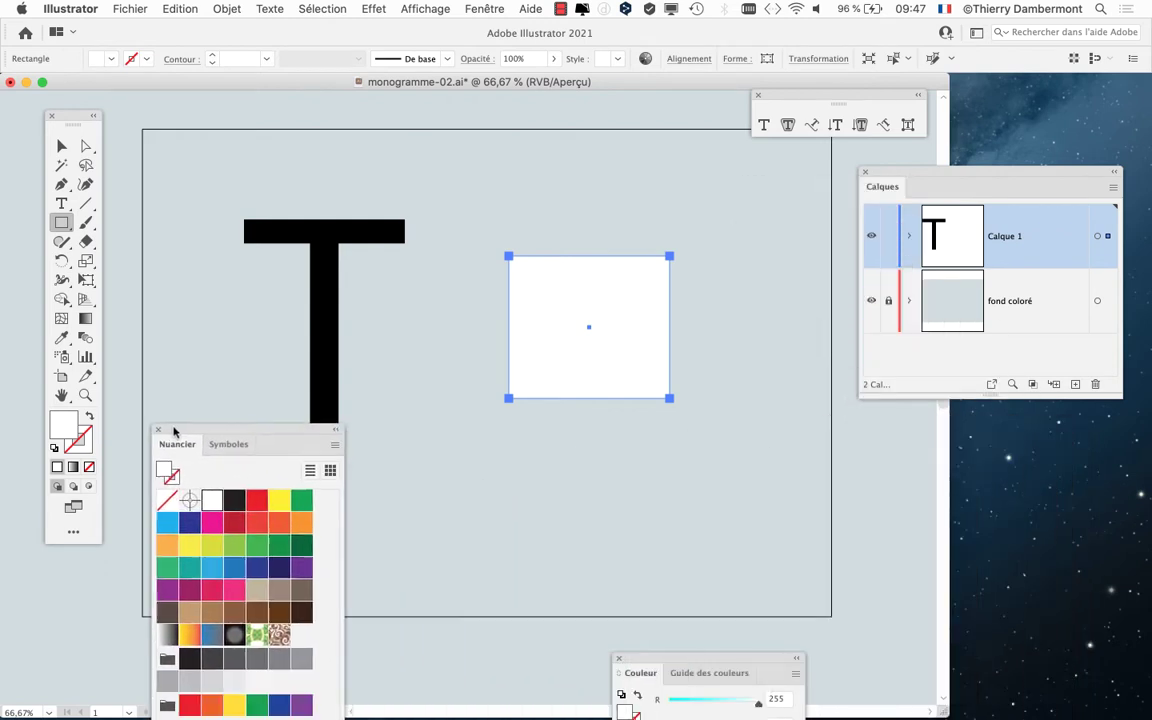
left_click(61, 147)
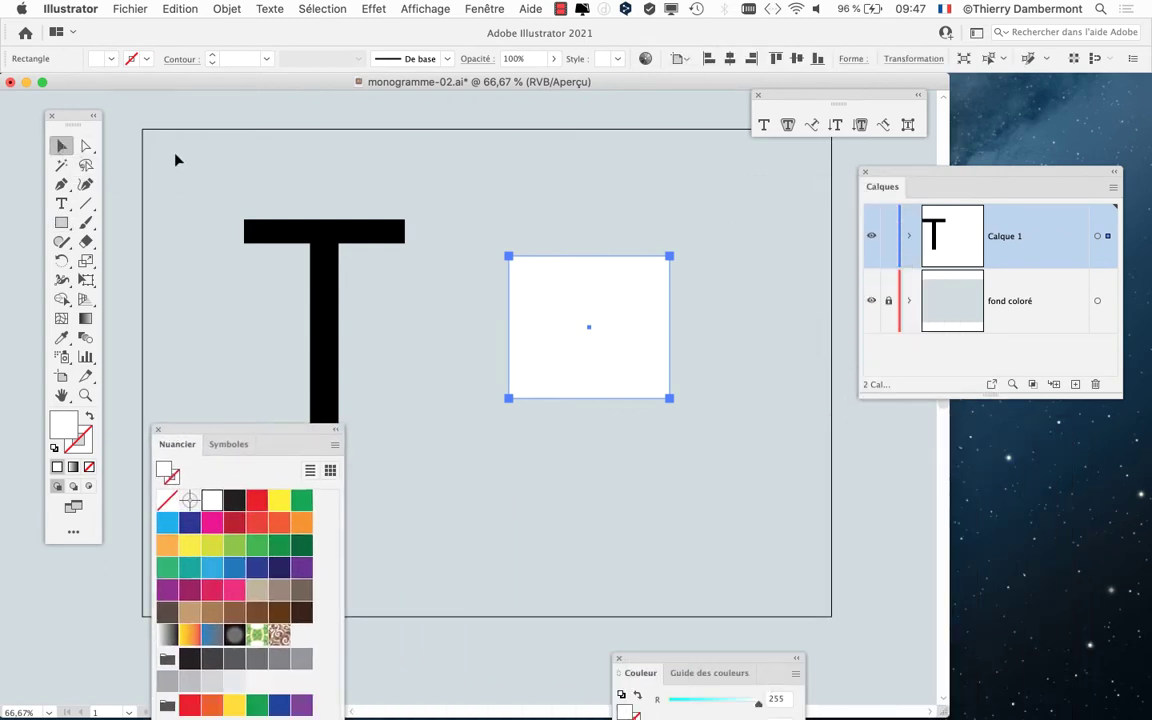
left_click(732, 286)
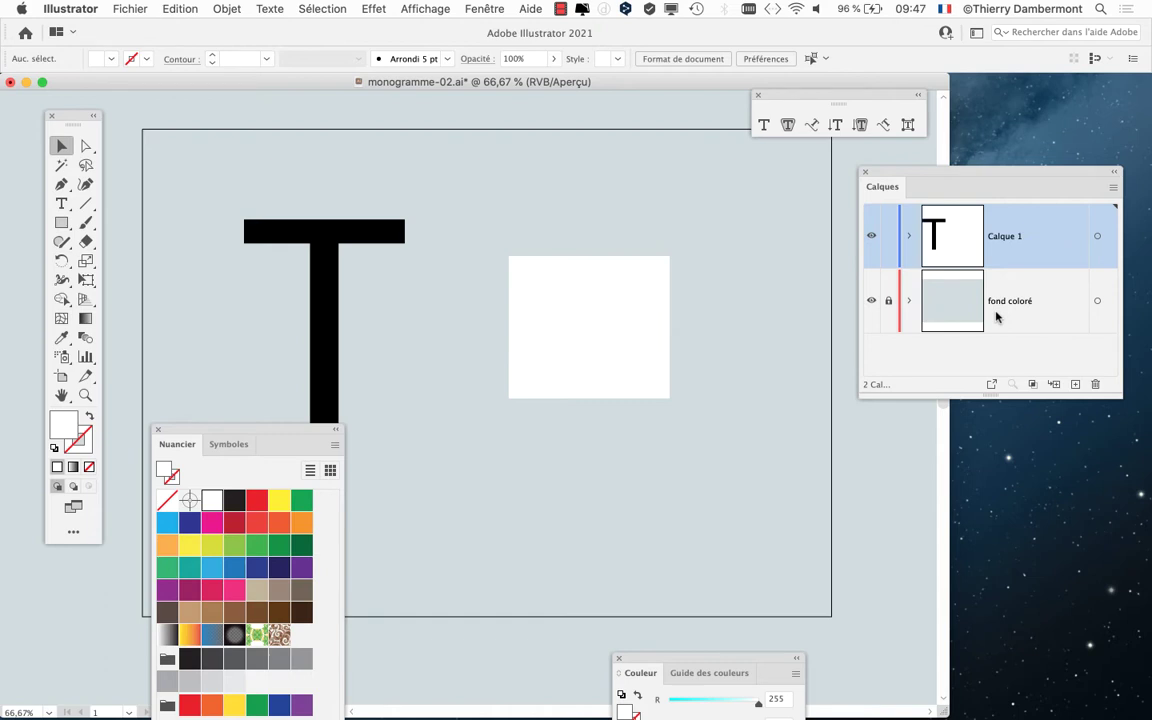
Drag the white rectangle off the artboard past its lower-left corner
left_click_drag(314, 431, 1005, 434)
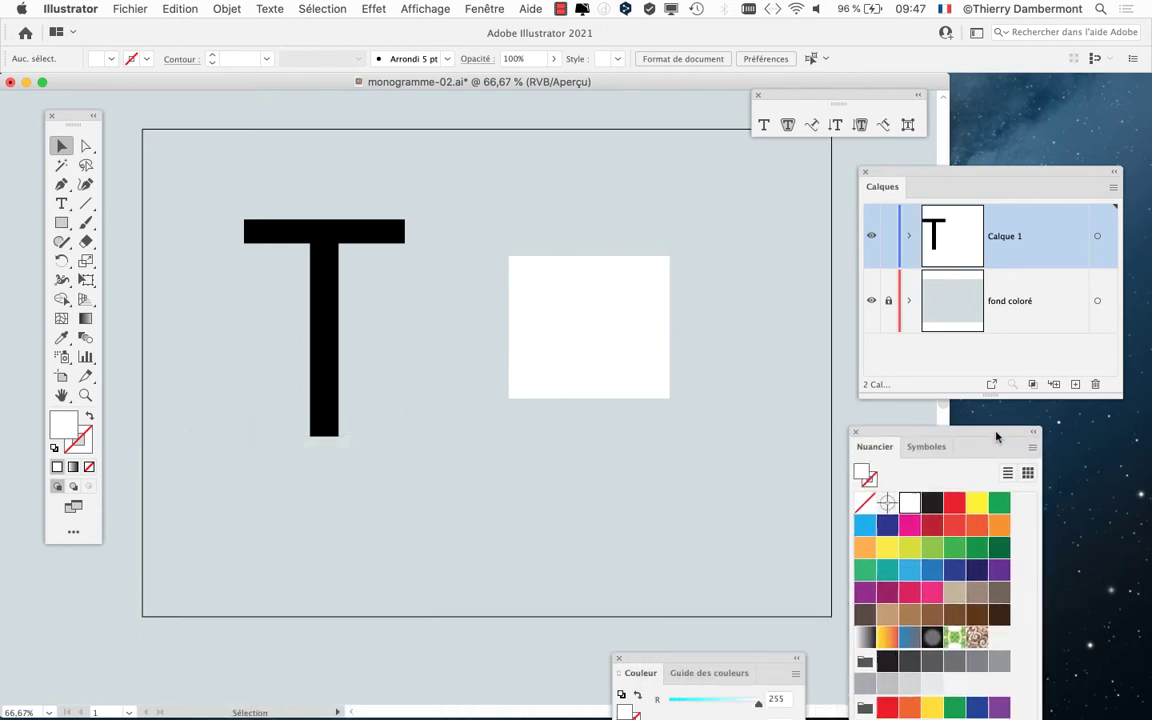
left_click(605, 318)
left_click_drag(603, 317, 208, 598)
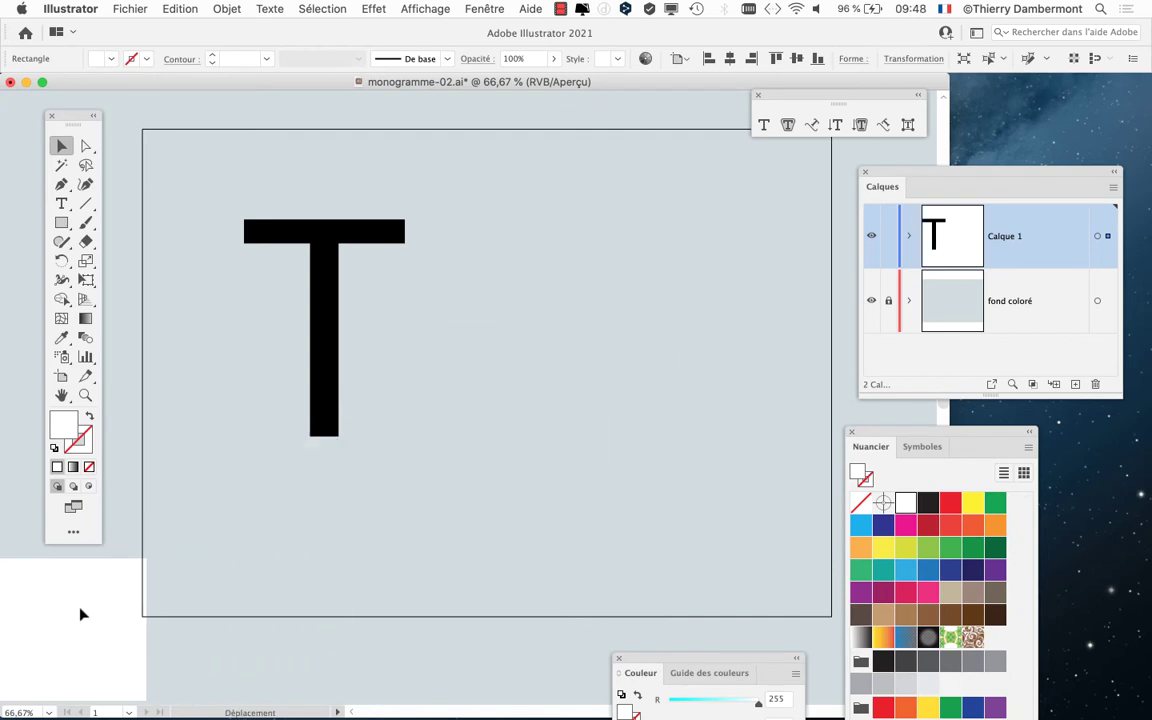
left_click_drag(208, 598, 82, 612)
scroll(290, 561, "down", 2)
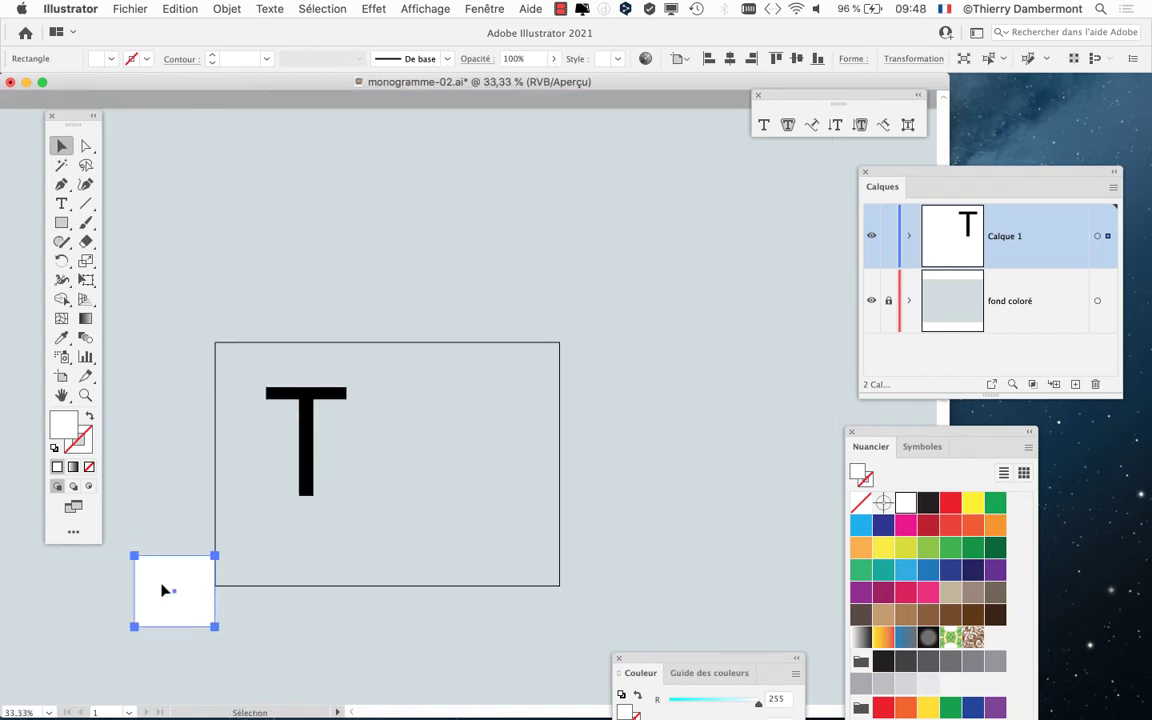
left_click_drag(172, 591, 81, 614)
scroll(352, 485, "up", 2)
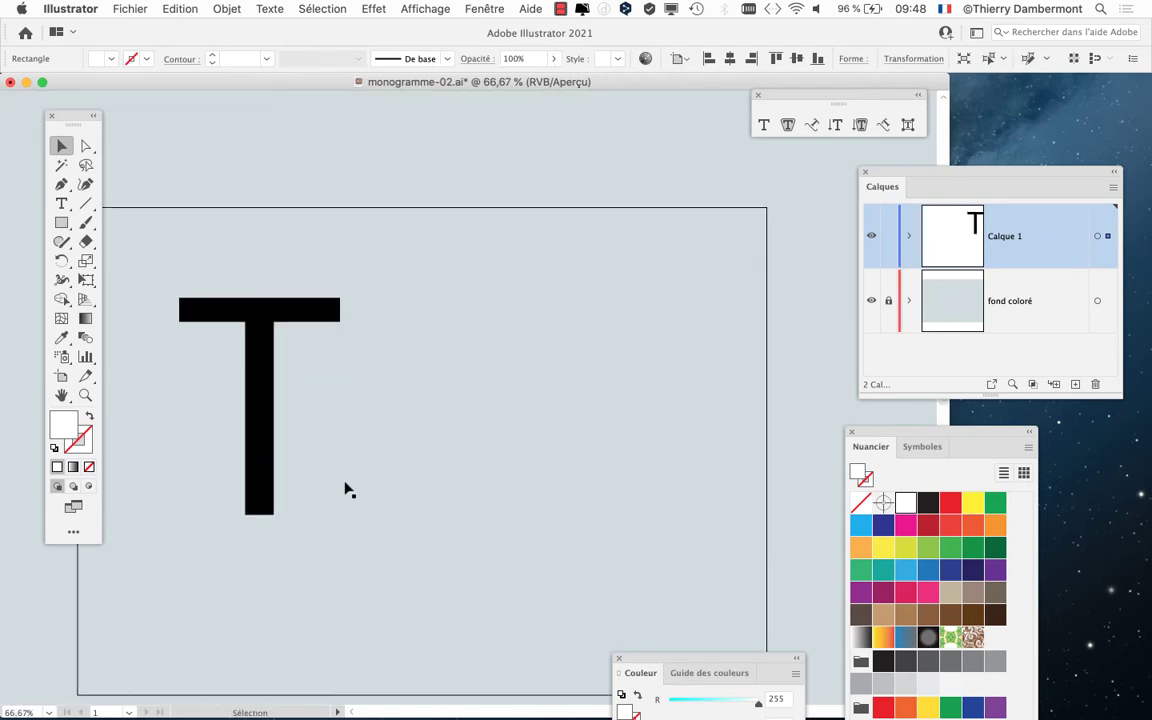
mouse_move(345, 489)
left_mouse_down()
mouse_move(411, 406)
mouse_move(363, 395)
left_mouse_up()
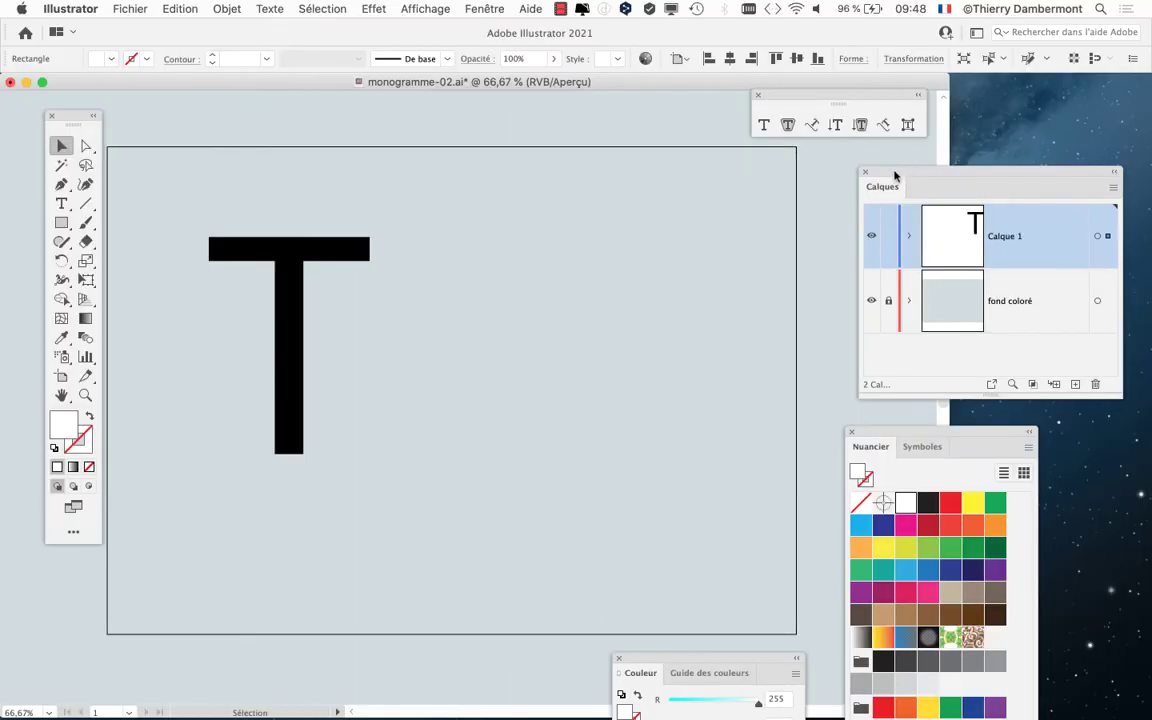
Inspect Calque 1's rectangle and T sublayers in the Calques panel, then collapse it
left_click_drag(894, 174, 521, 190)
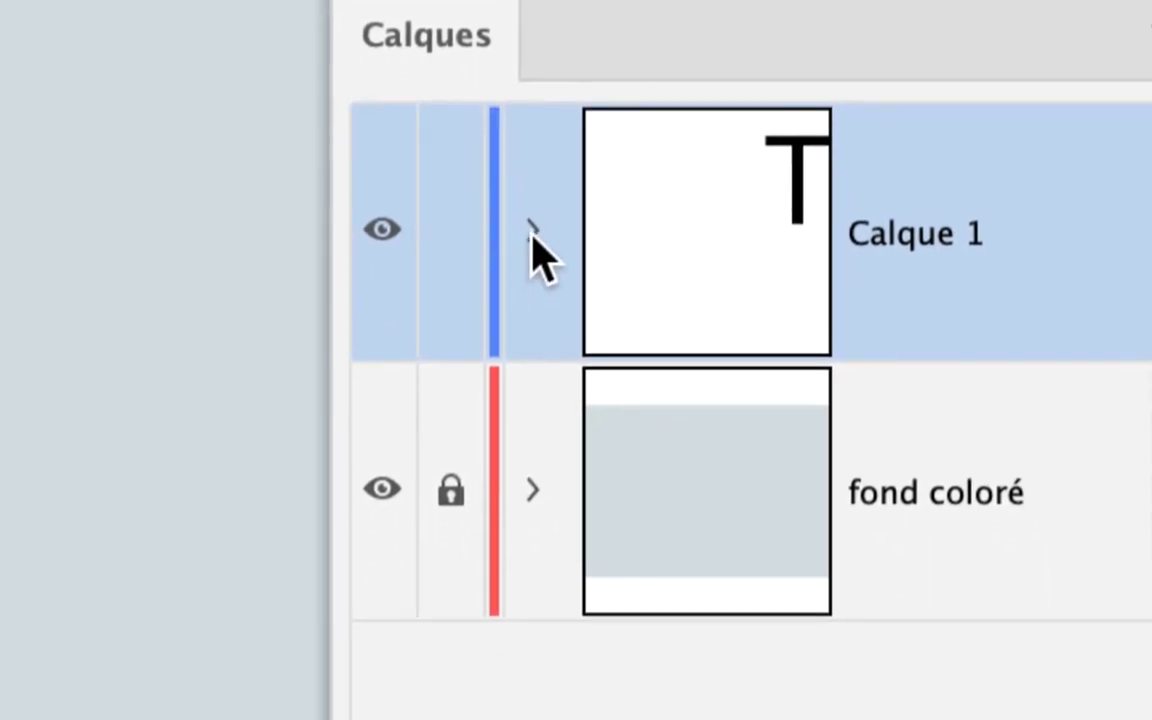
left_click(533, 230)
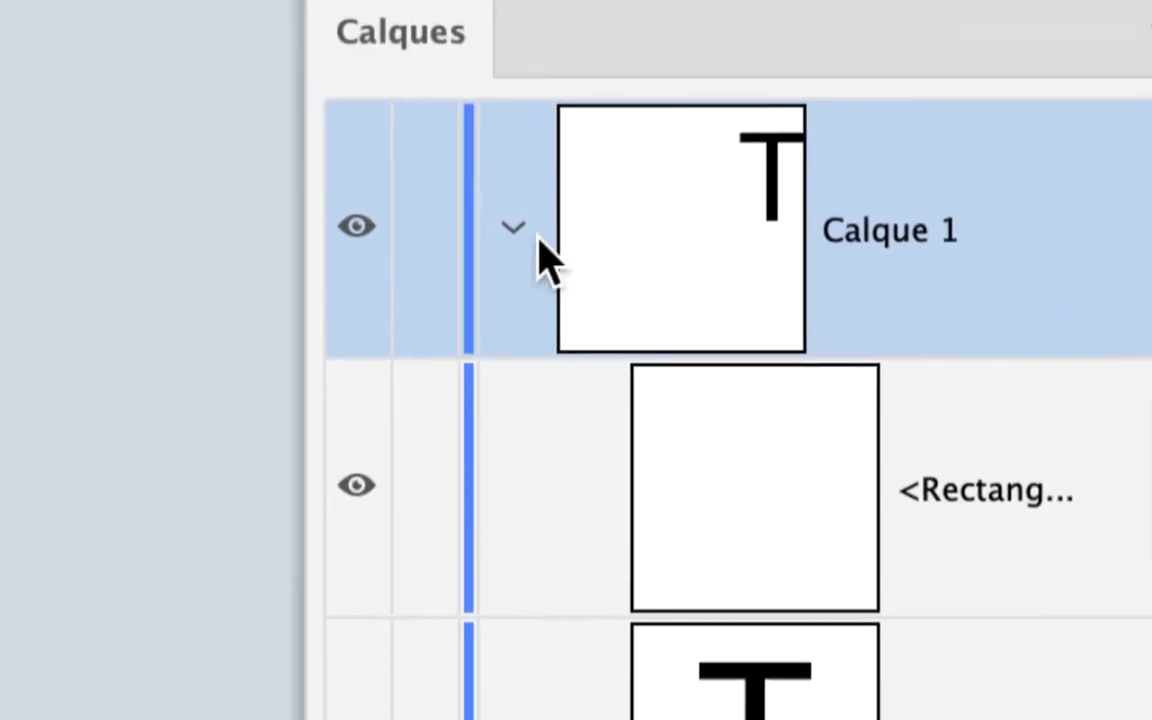
left_click(536, 238)
left_click(536, 238)
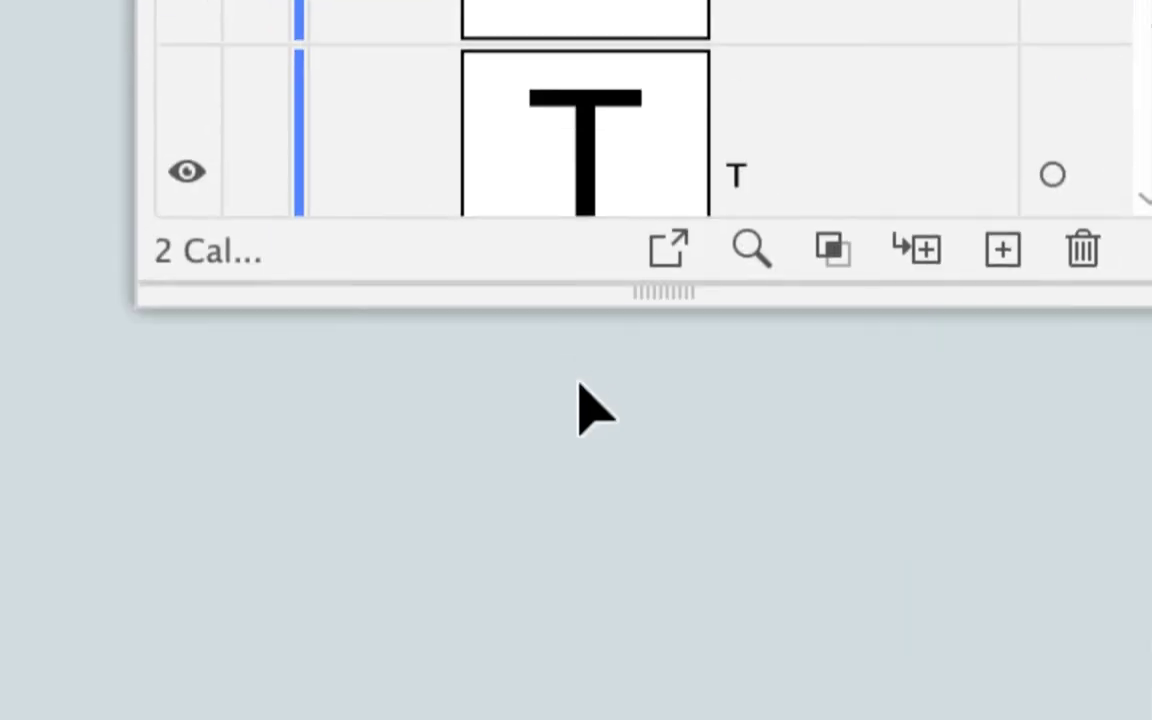
left_click_drag(584, 365, 584, 393)
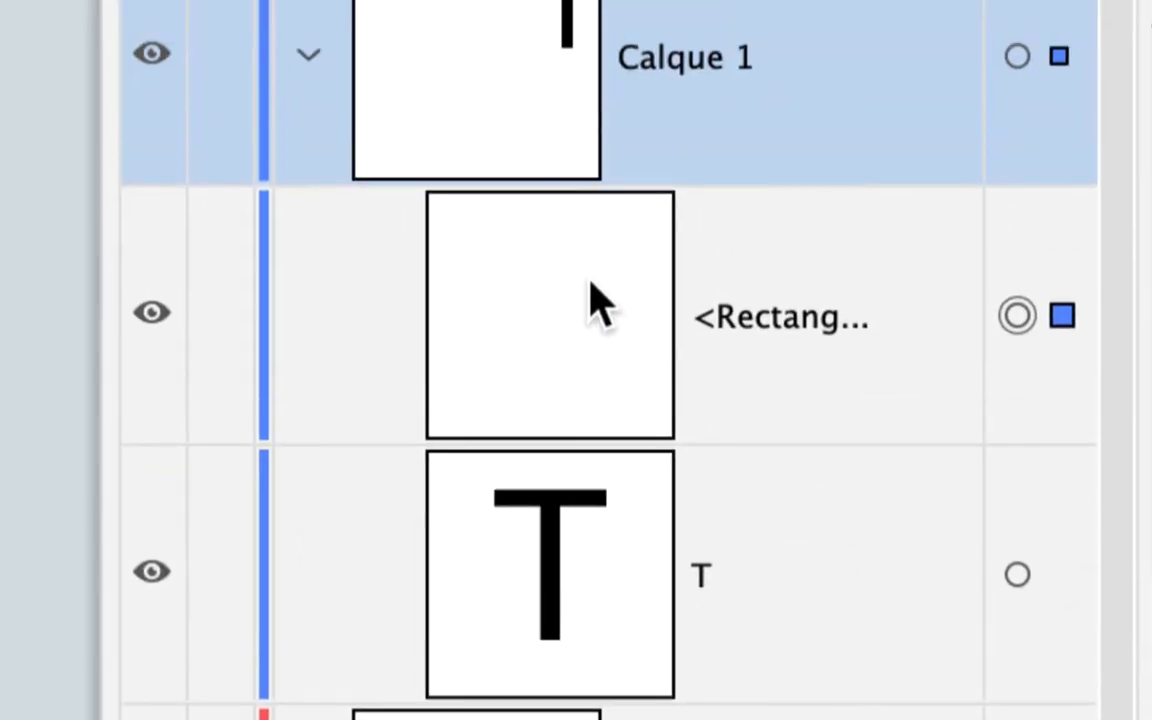
left_click(530, 240)
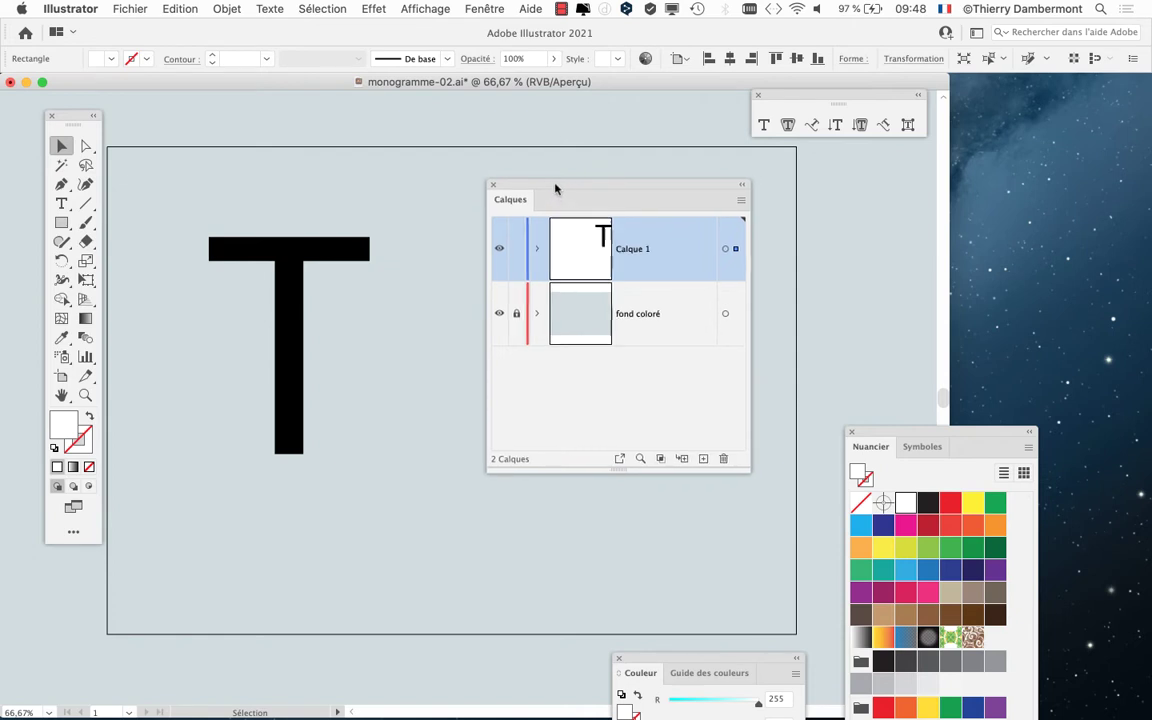
left_click_drag(555, 188, 940, 180)
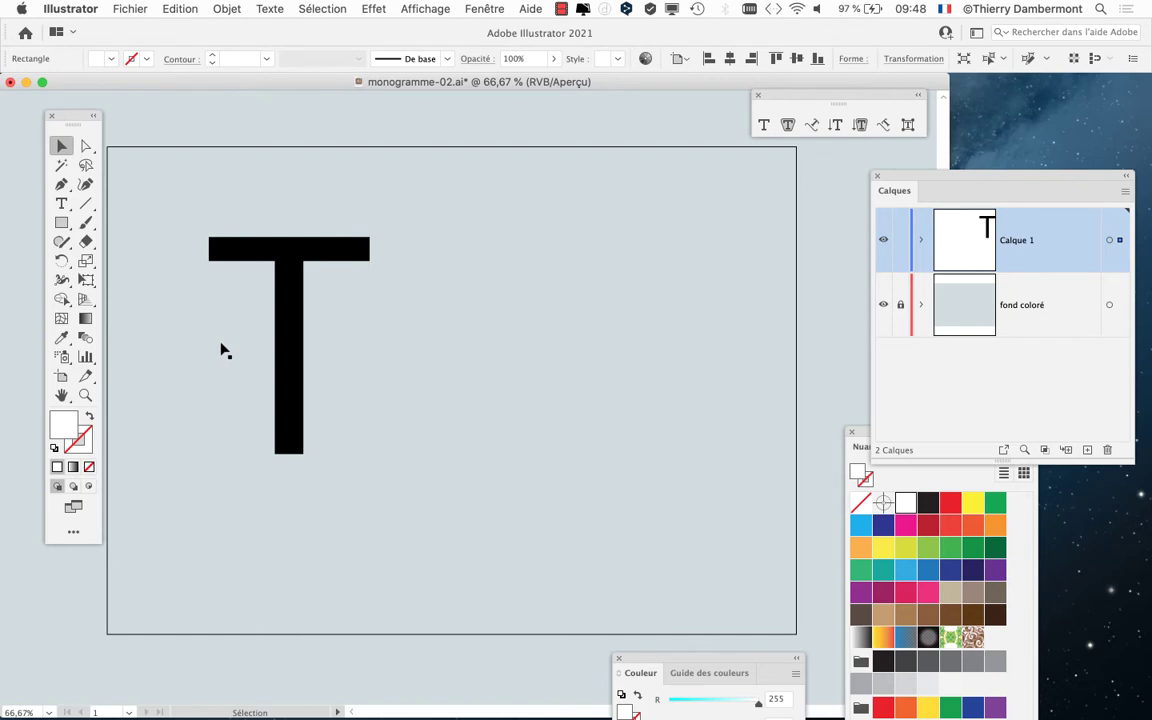
Retype the T text object as a capital P and reselect it
left_click(285, 280)
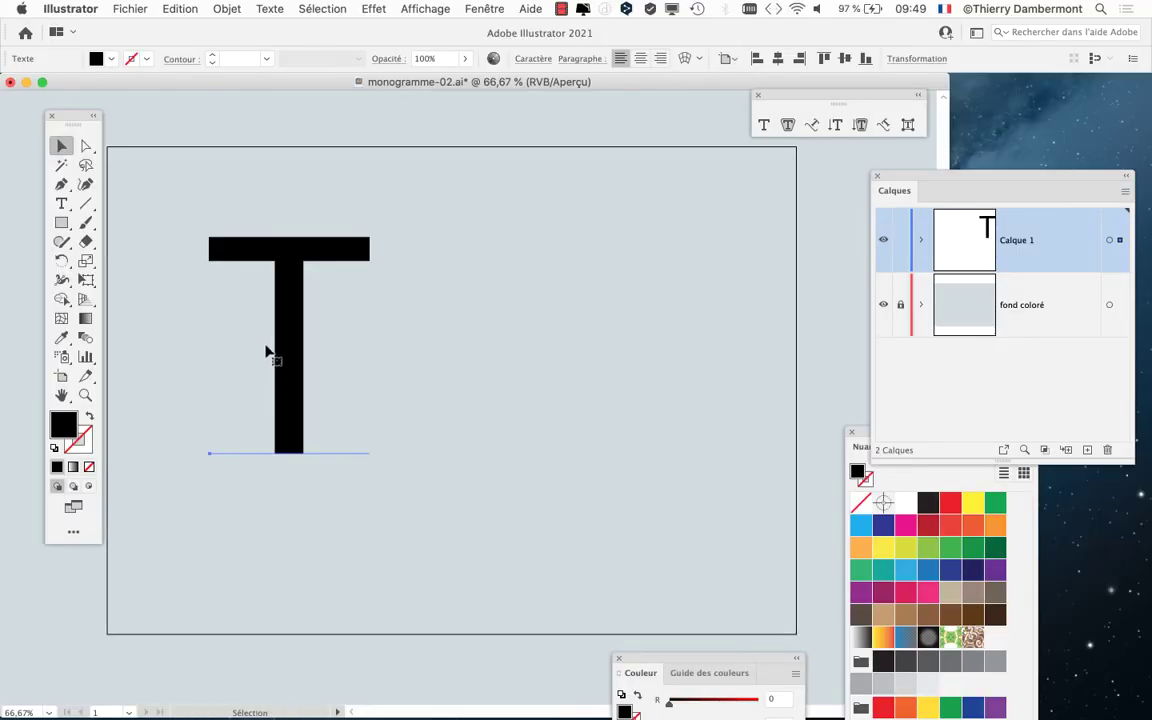
left_click(61, 204)
key("ctrl+z")
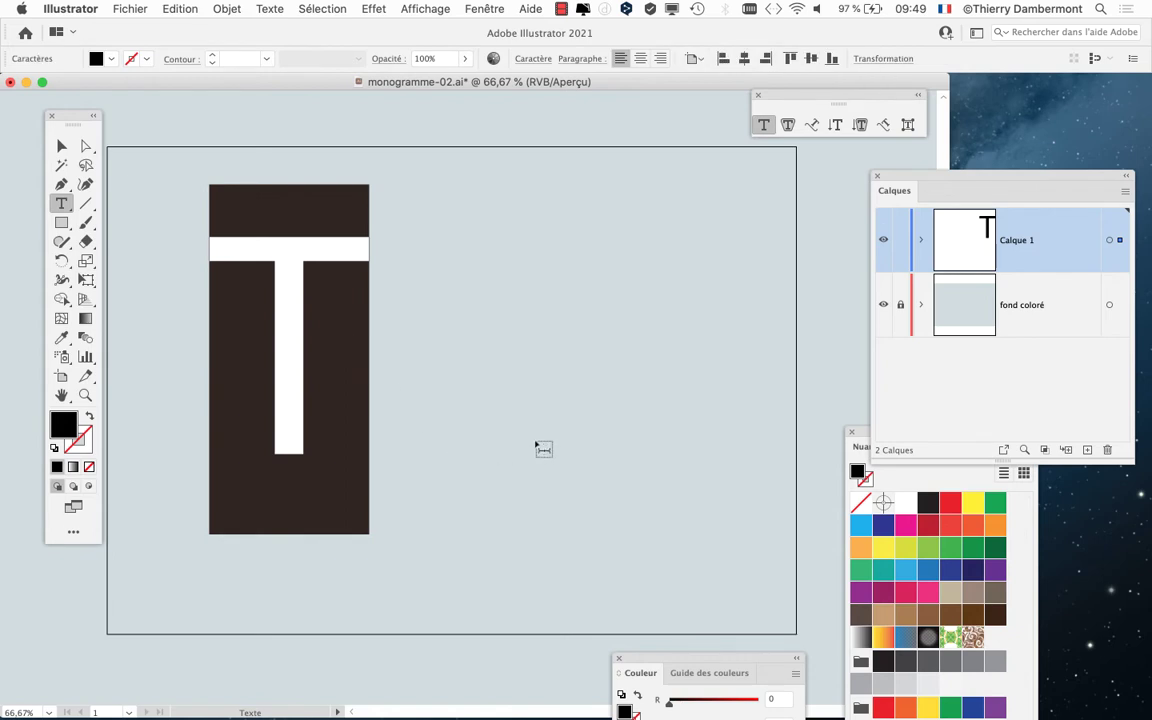
key("ctrl+z")
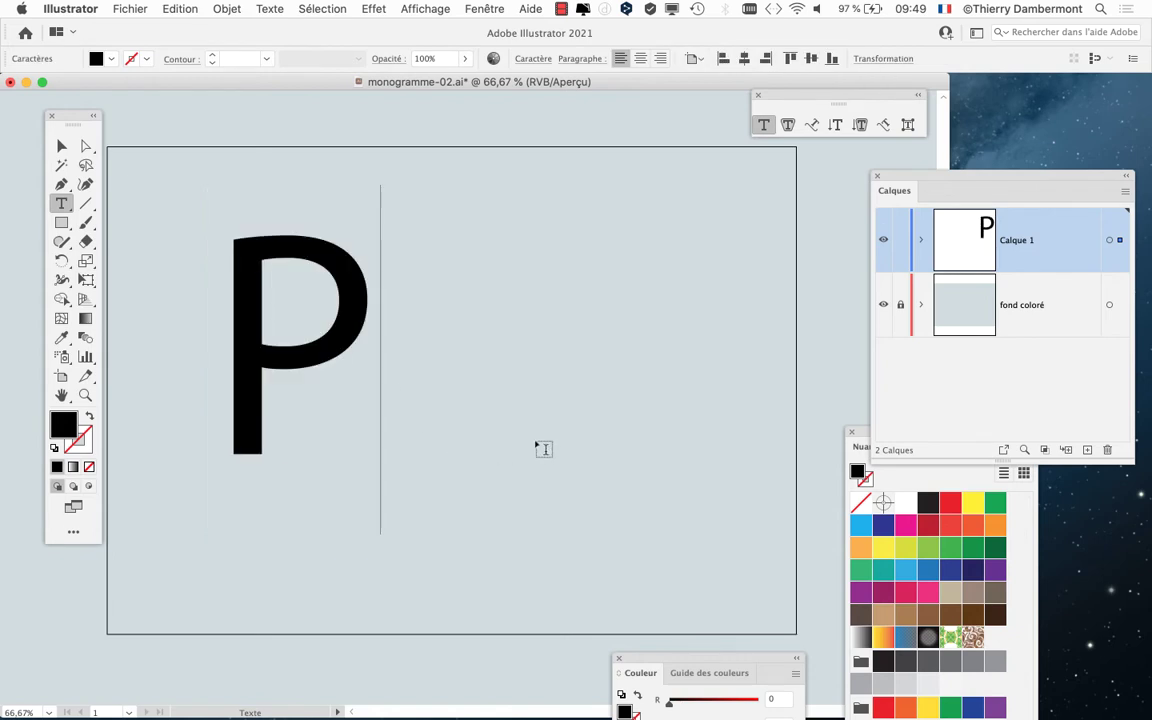
left_click(62, 147)
left_click(240, 295)
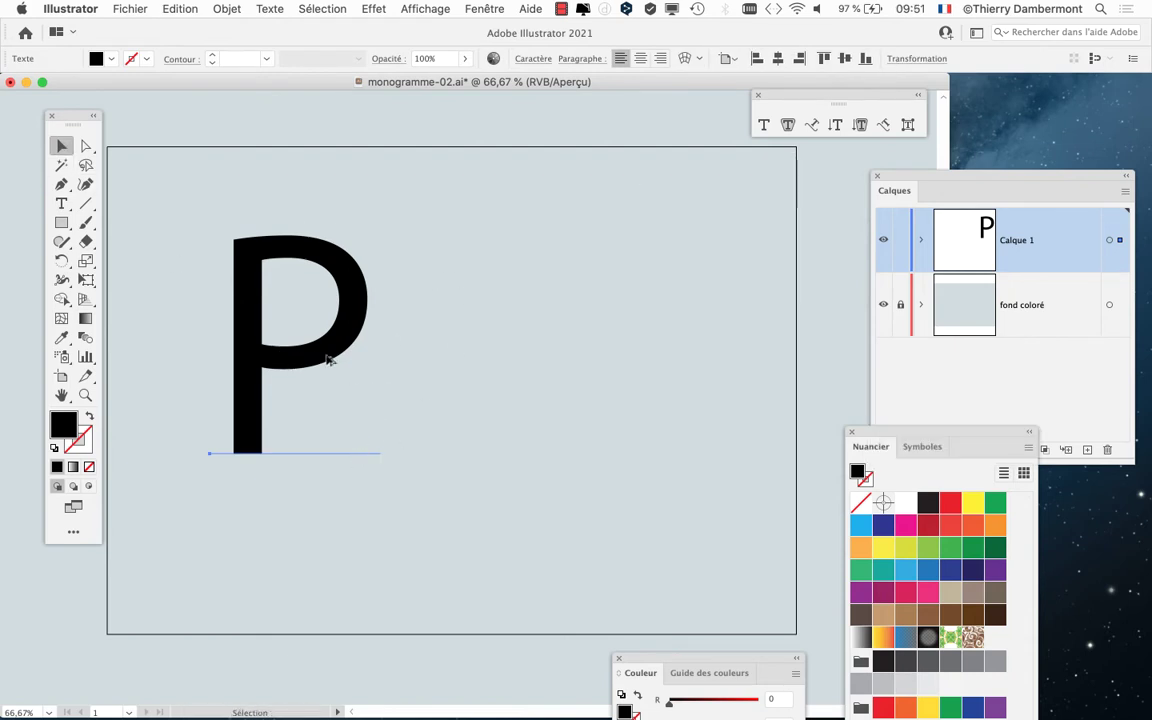
key("ctrl+plus")
key("ctrl+plus")
key("ctrl+minus")
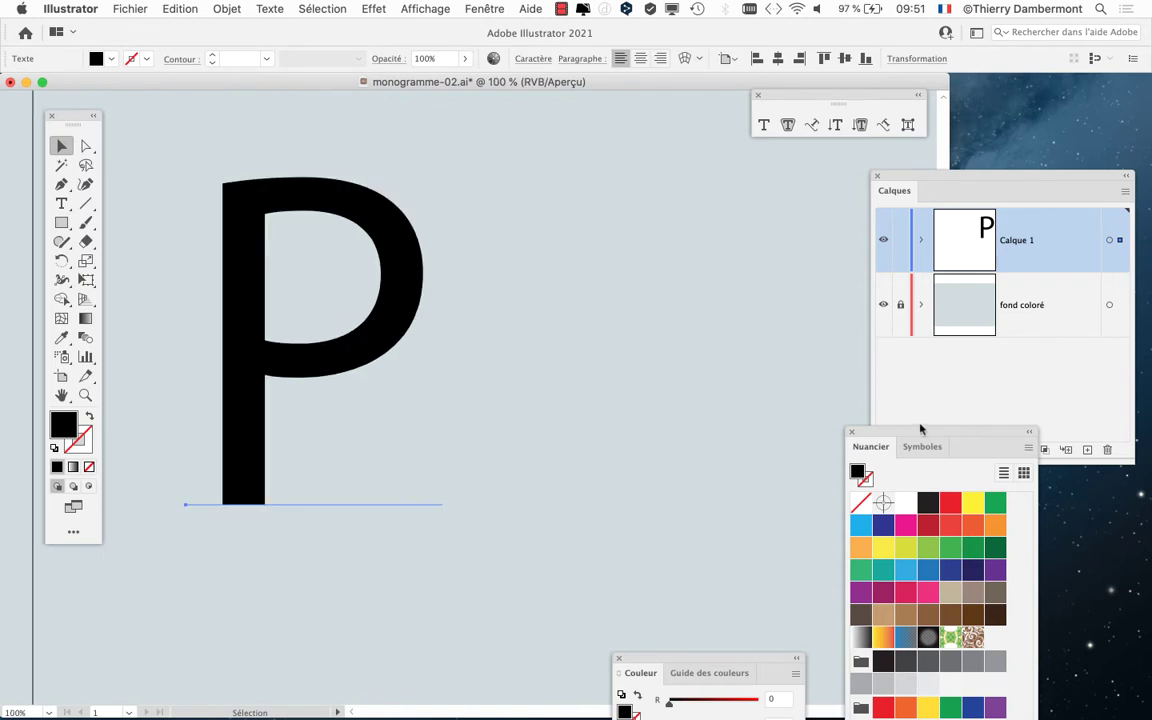
Set the P's stroke colour to the white Blanc swatch
left_click_drag(921, 429, 567, 165)
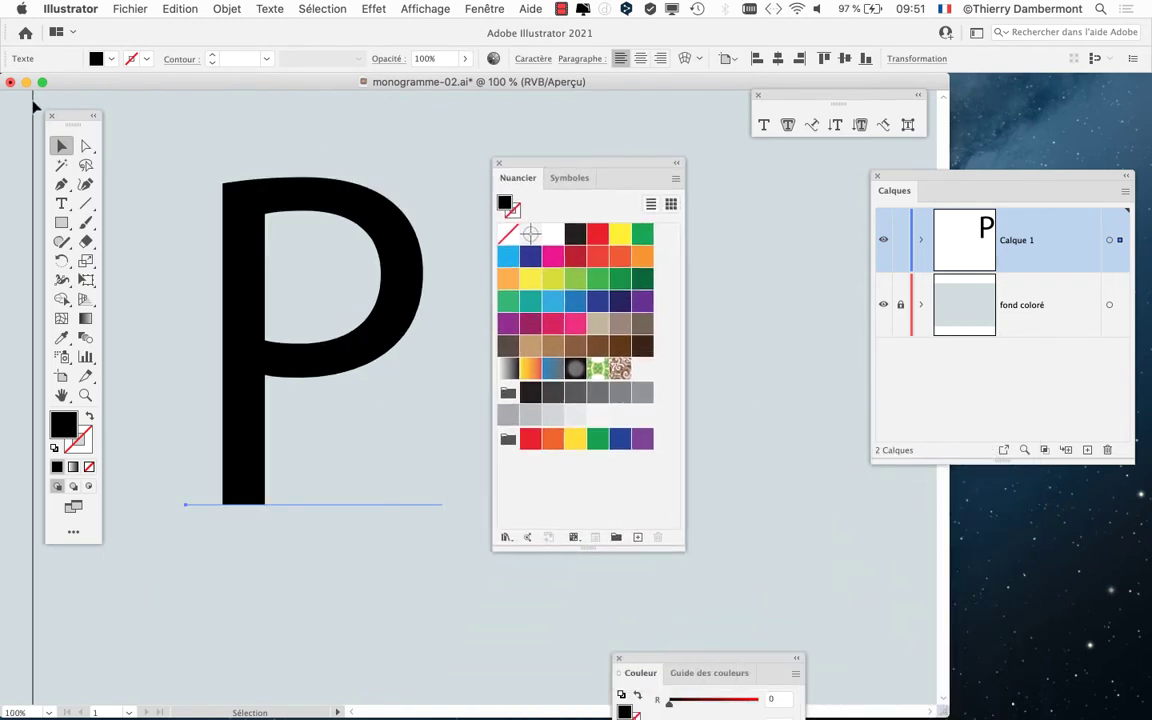
left_click_drag(74, 116, 83, 136)
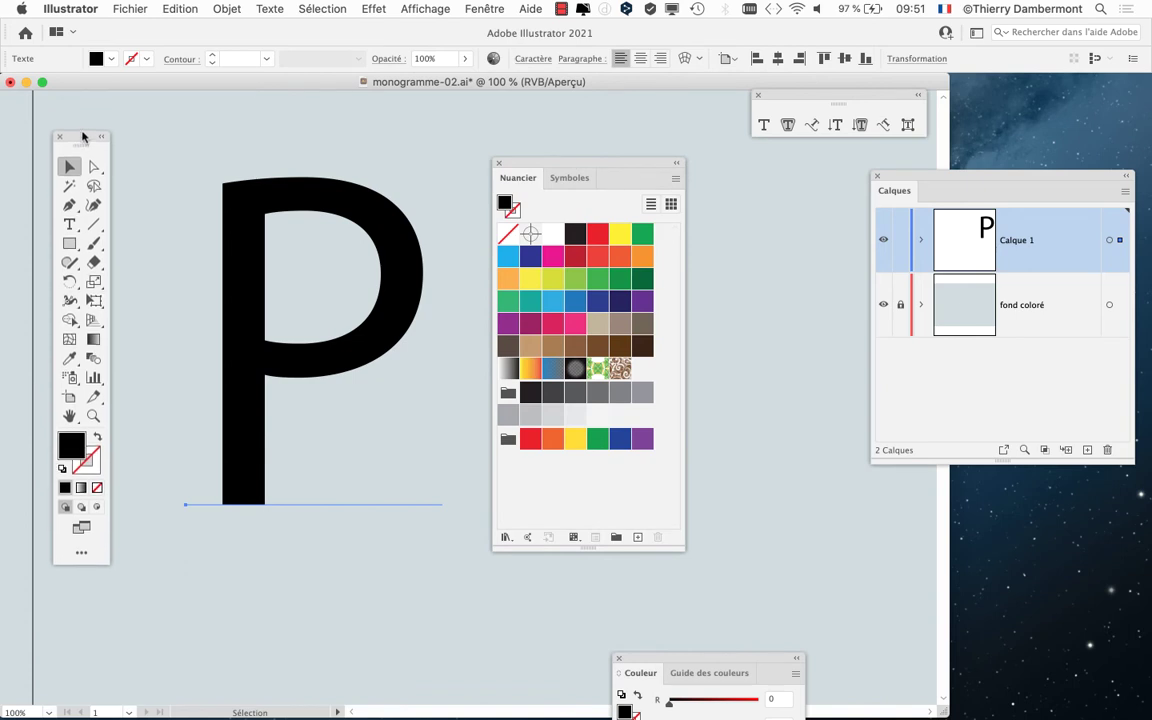
left_click_drag(83, 136, 83, 131)
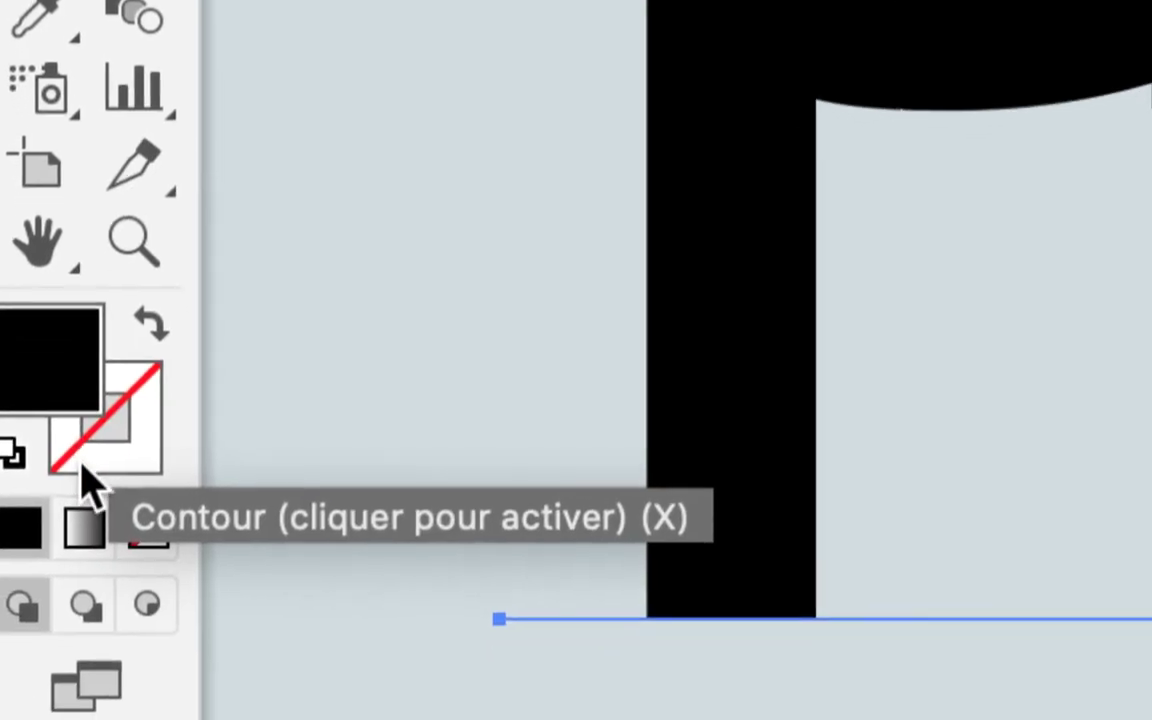
left_click(83, 468)
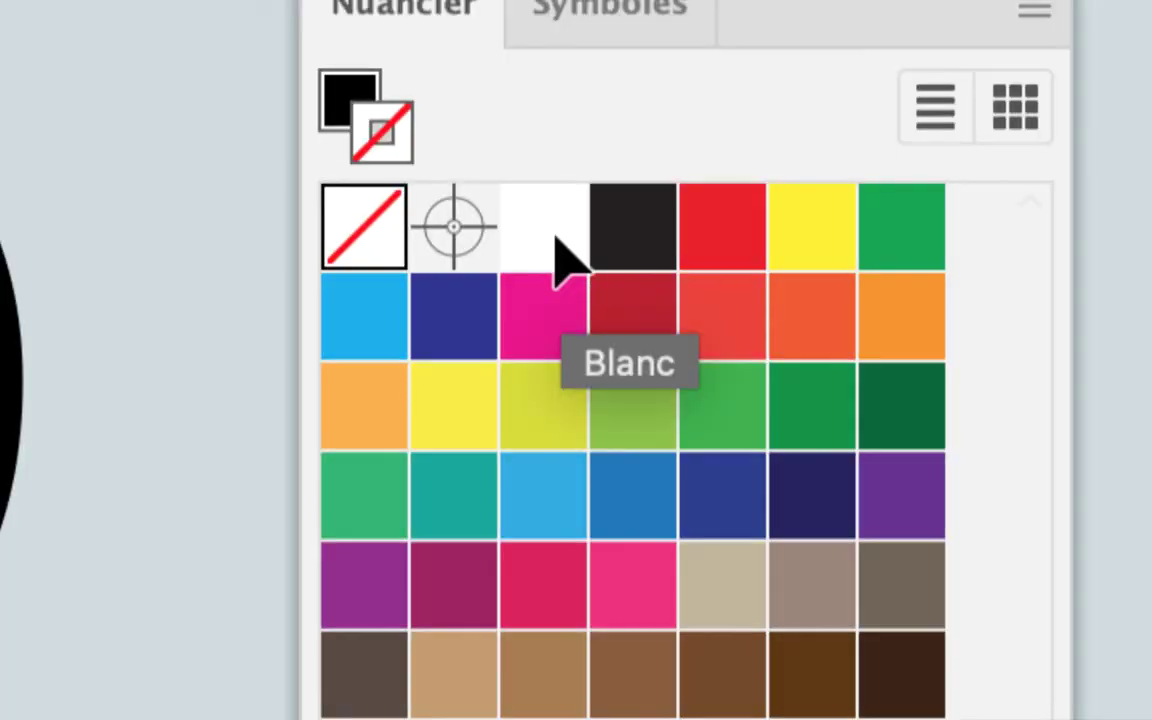
left_click(555, 240)
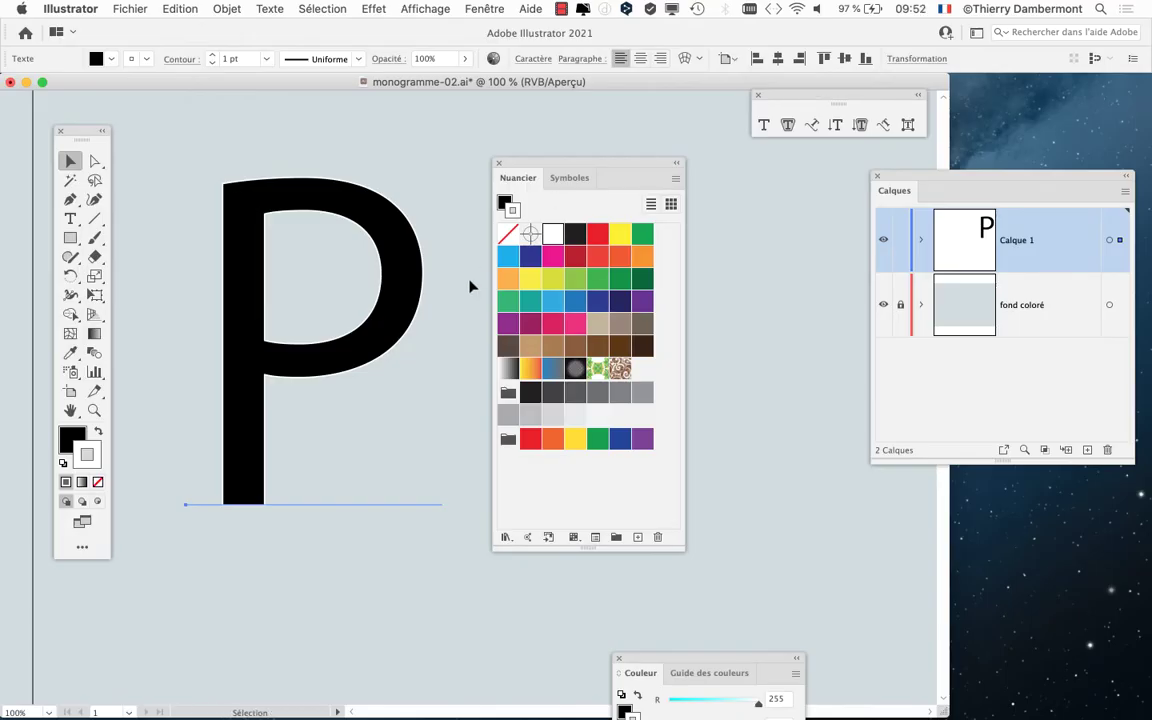
left_click_drag(620, 168, 776, 169)
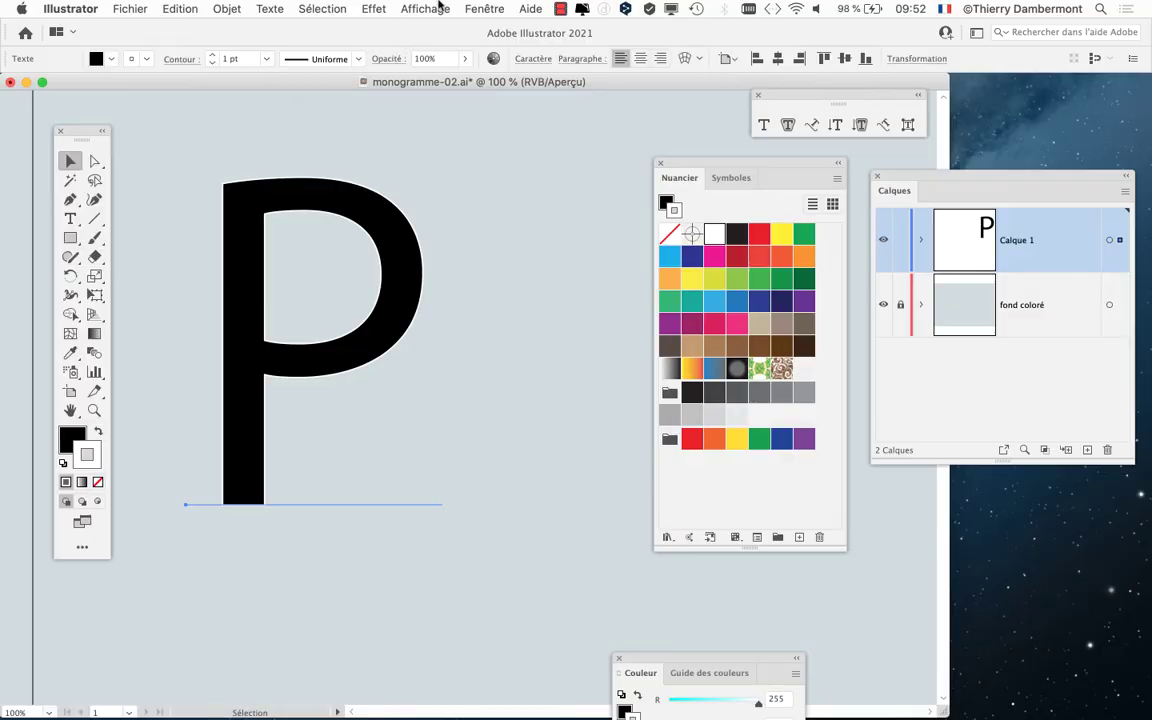
Raise the P's Contour weight to 4 pt in the Control bar
left_click(484, 9)
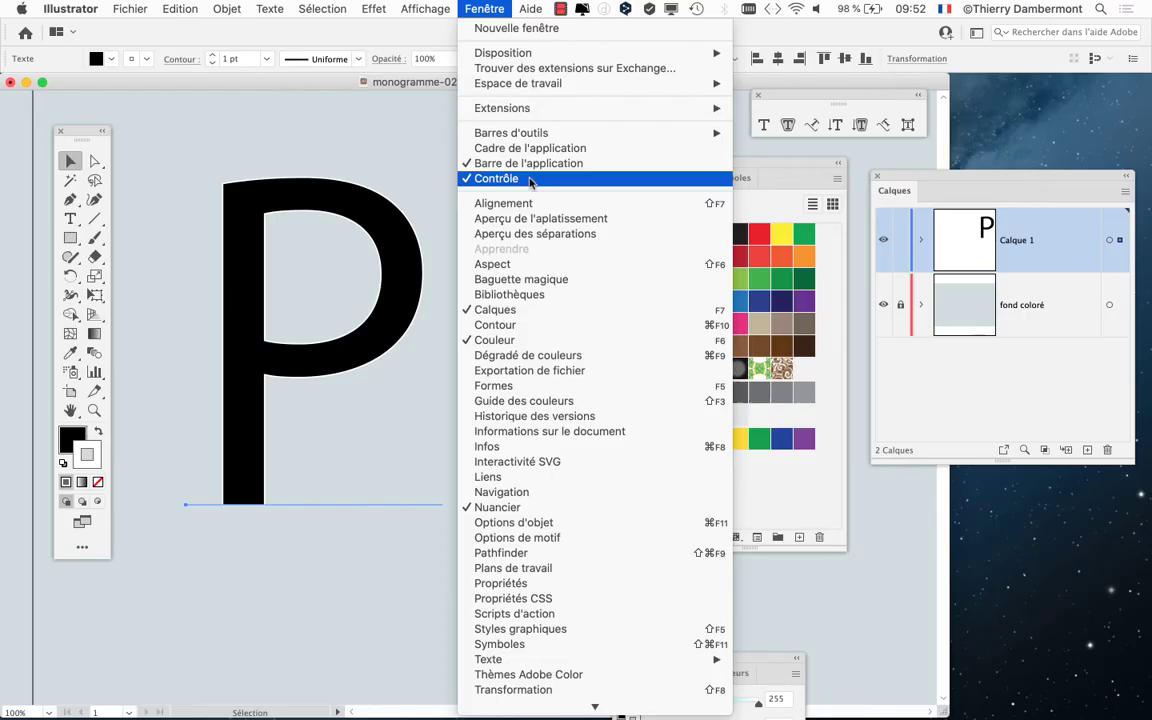
left_click(194, 52)
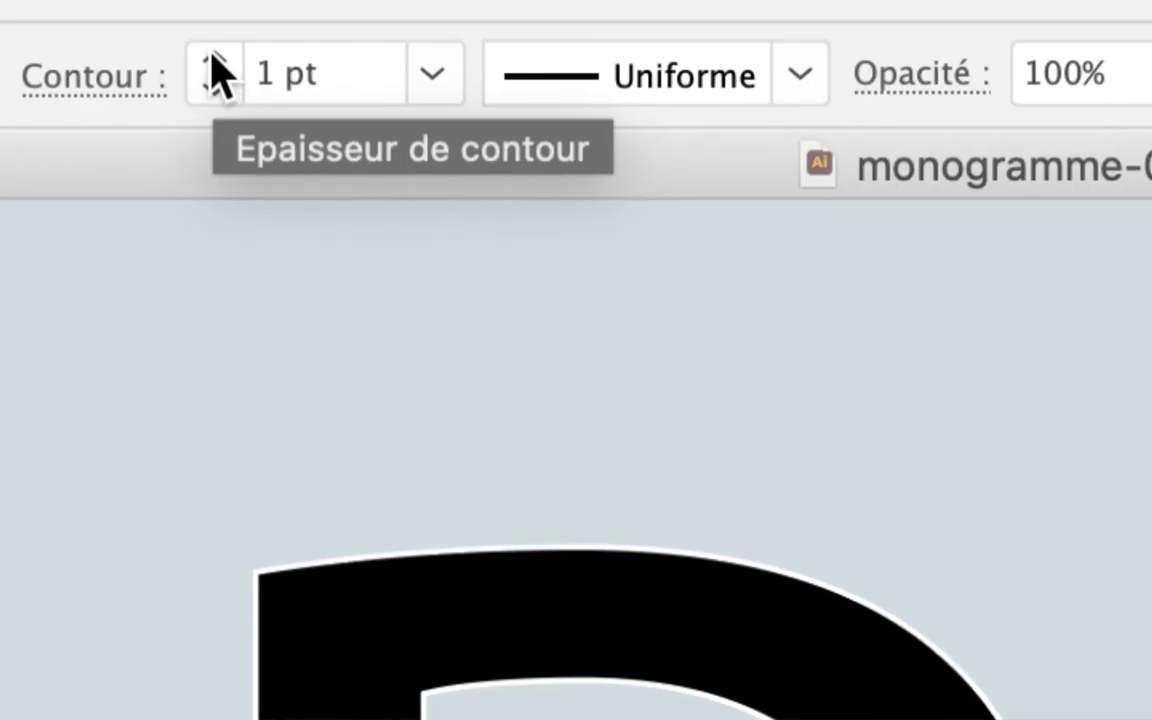
left_click(213, 60)
left_click(213, 60)
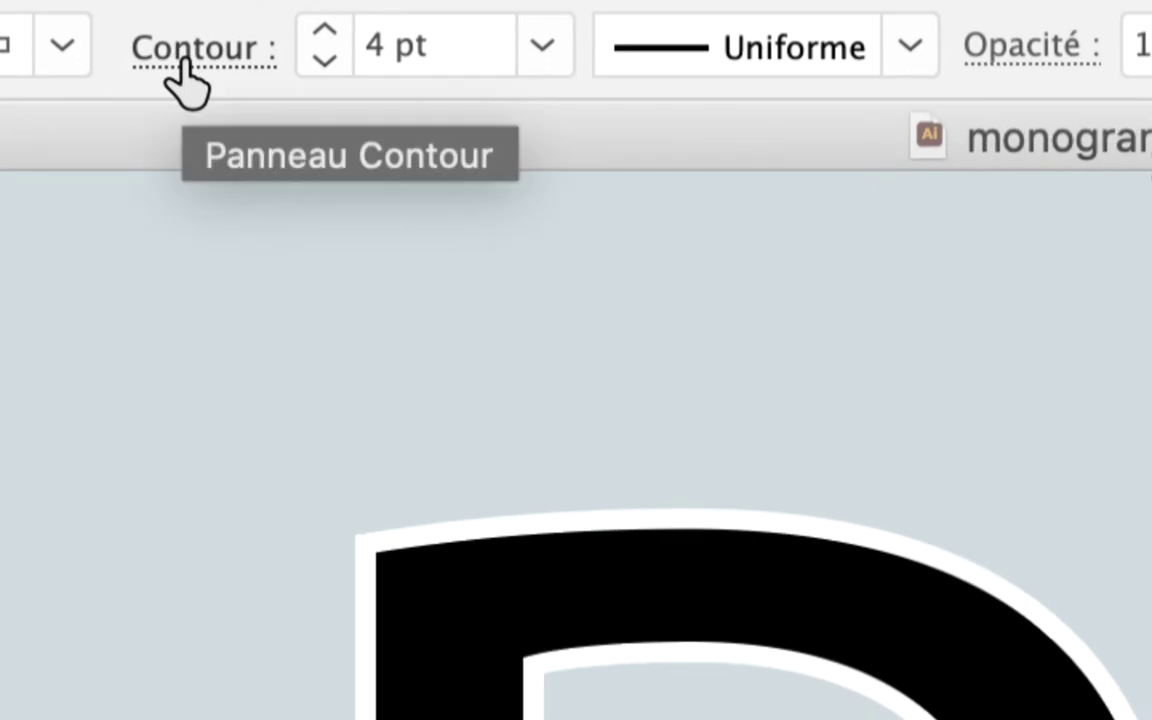
left_click(182, 62)
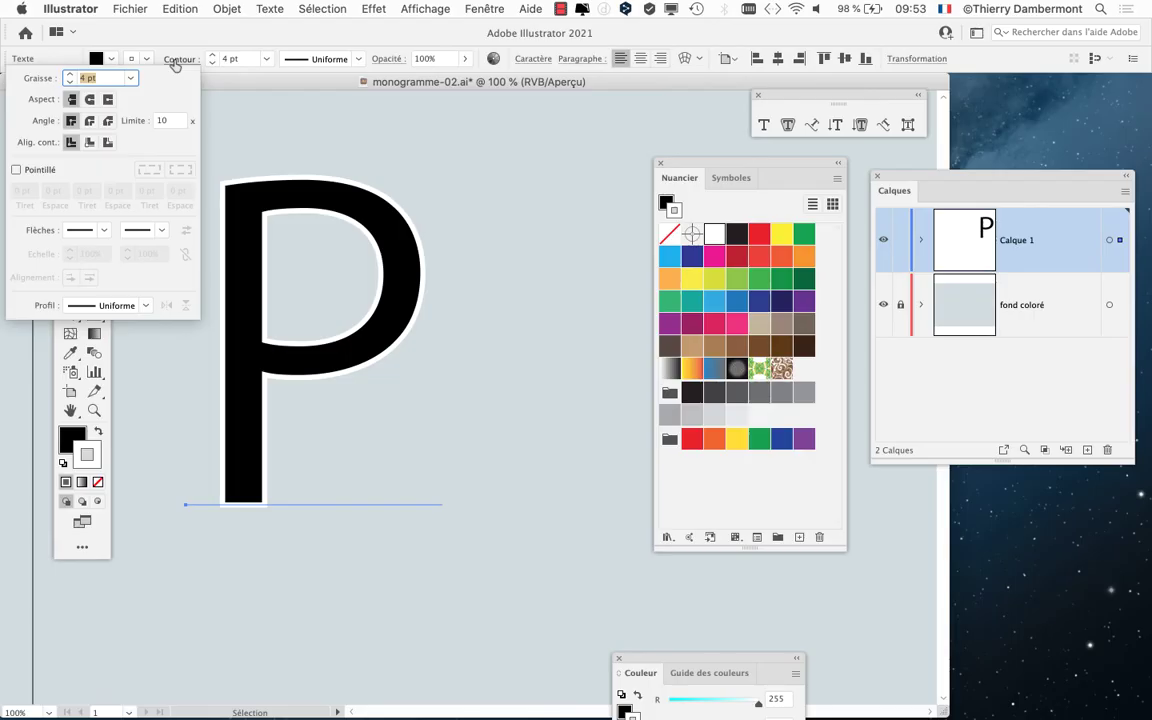
left_click(175, 62)
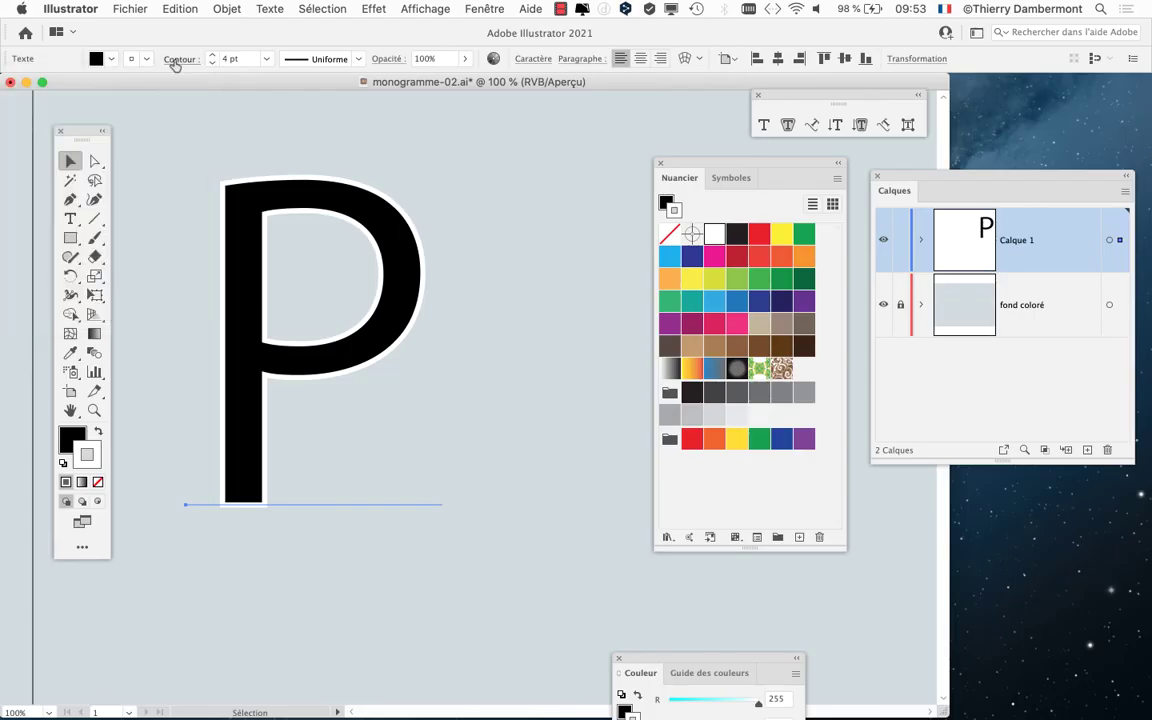
left_click(484, 9)
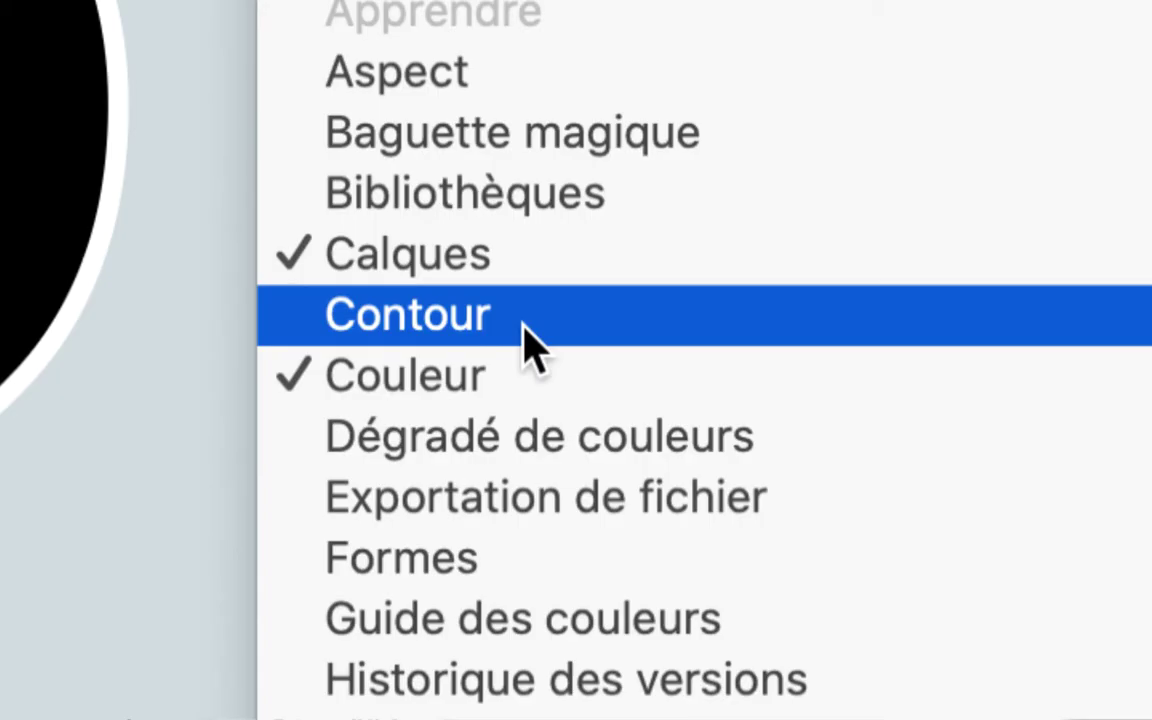
Open the Contour panel from Fenêtre and place it beside the artwork
left_click(523, 323)
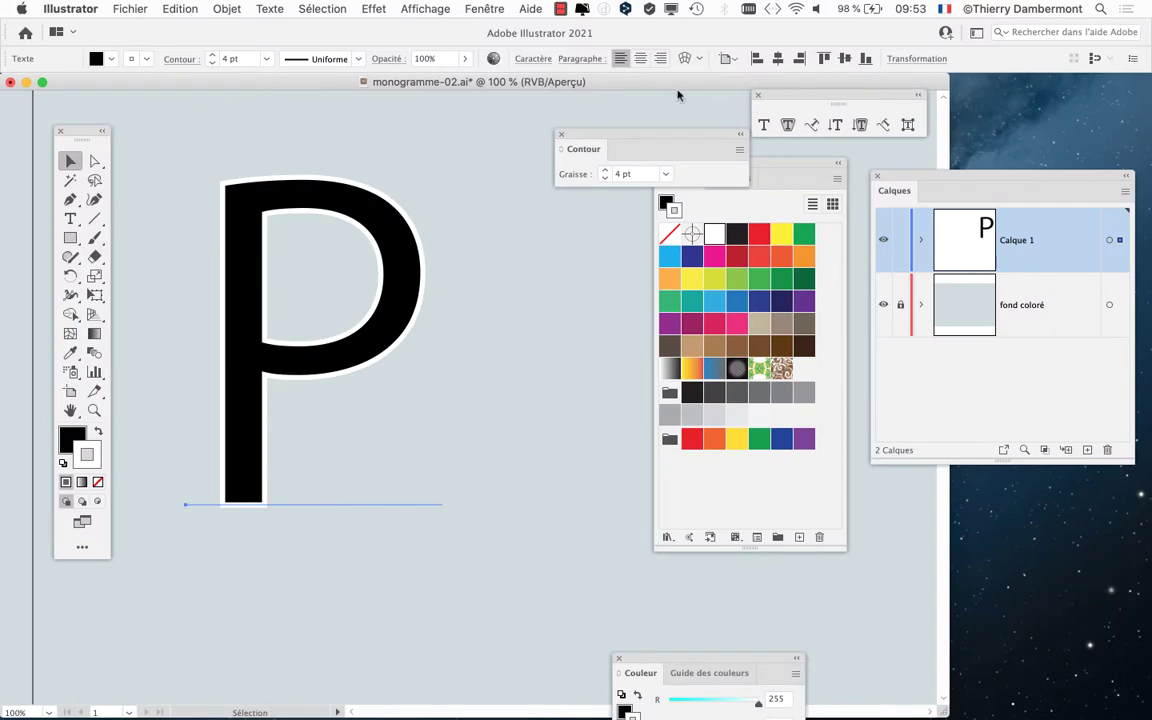
left_click_drag(589, 134, 444, 119)
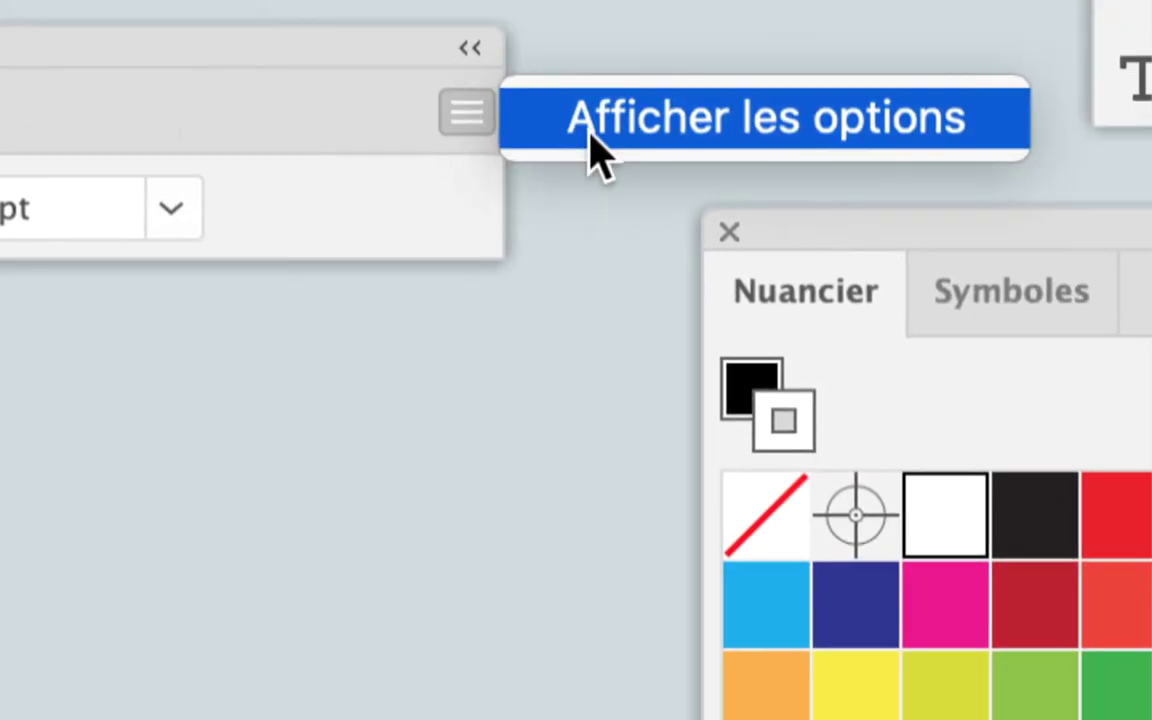
Expand the Contour panel's options and raise Graisse to 12 pt
left_click(600, 120)
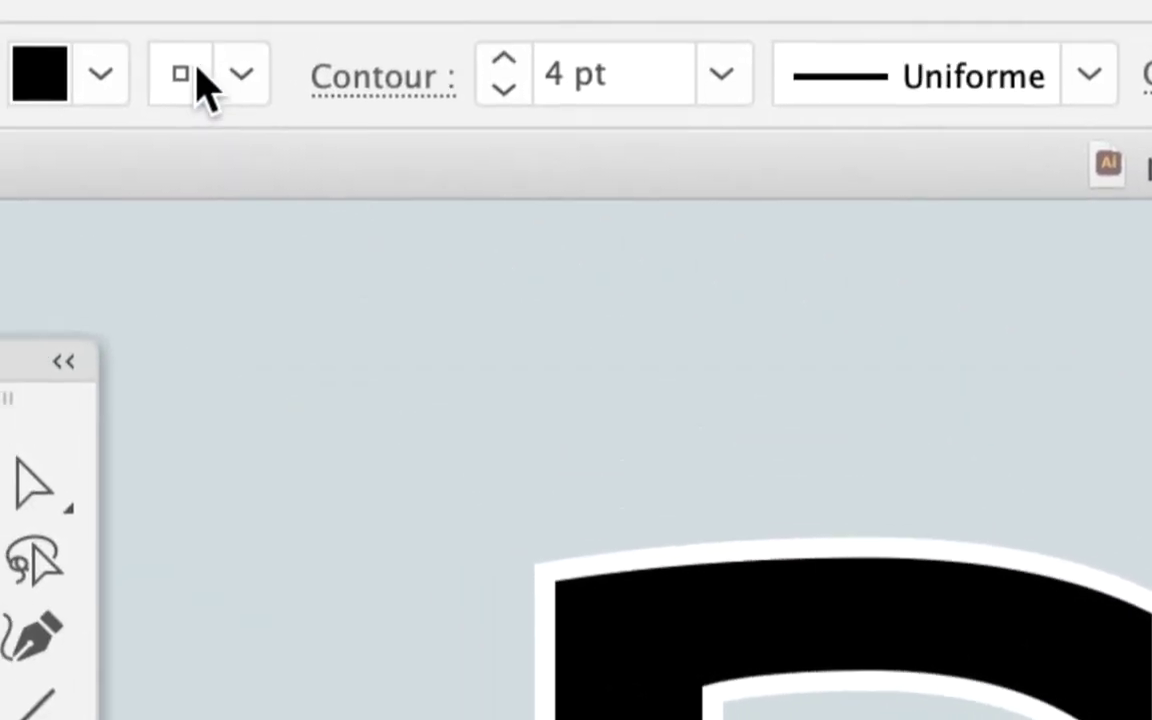
left_click(228, 88)
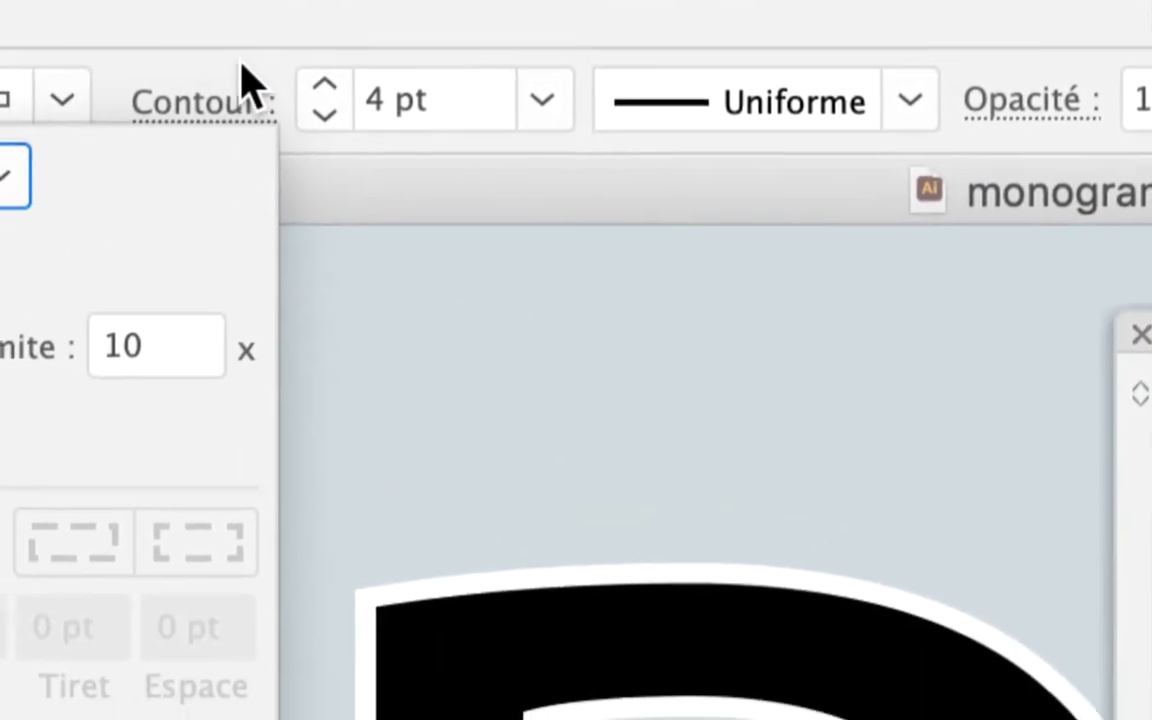
left_click(246, 94)
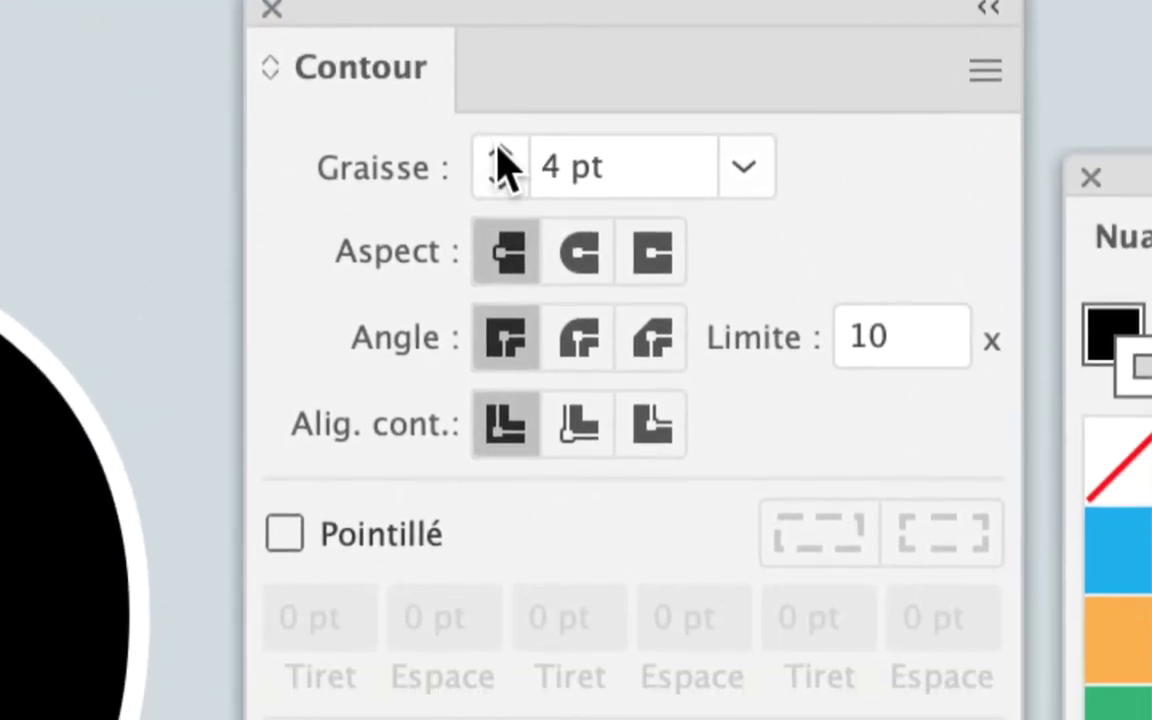
left_click(498, 155)
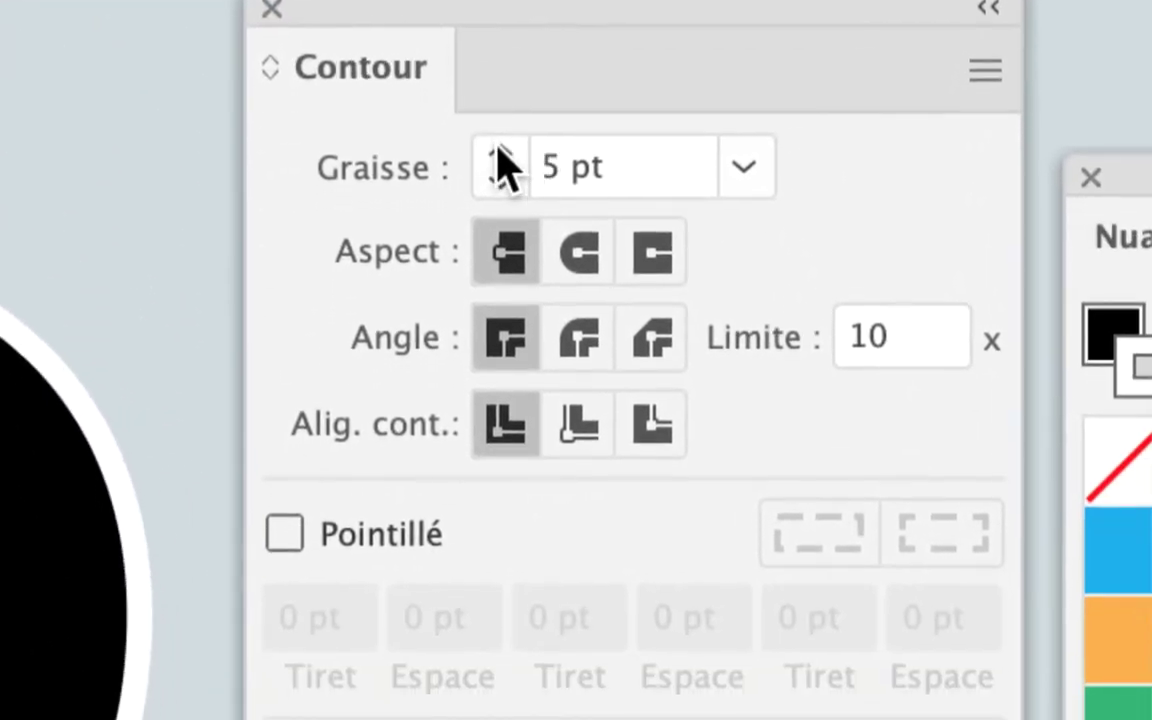
left_click(498, 155)
left_click(498, 155)
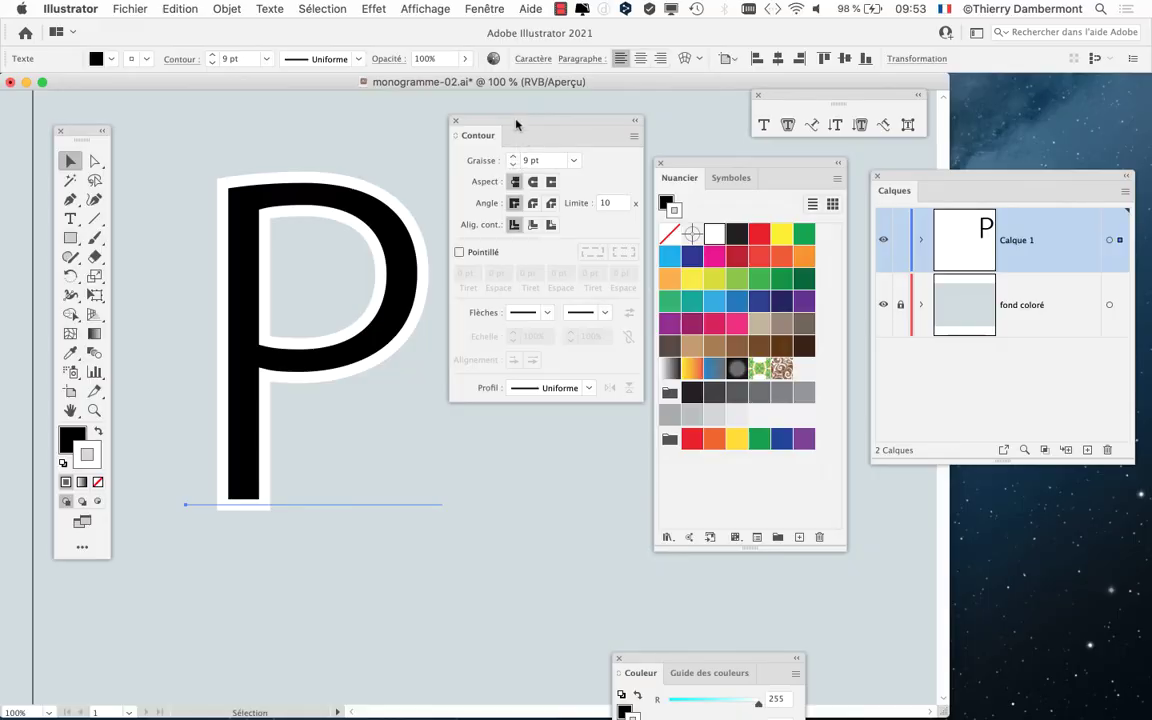
mouse_move(517, 124)
left_mouse_down()
mouse_move(469, 243)
mouse_move(579, 211)
left_mouse_up()
scroll(267, 257, "up", 1)
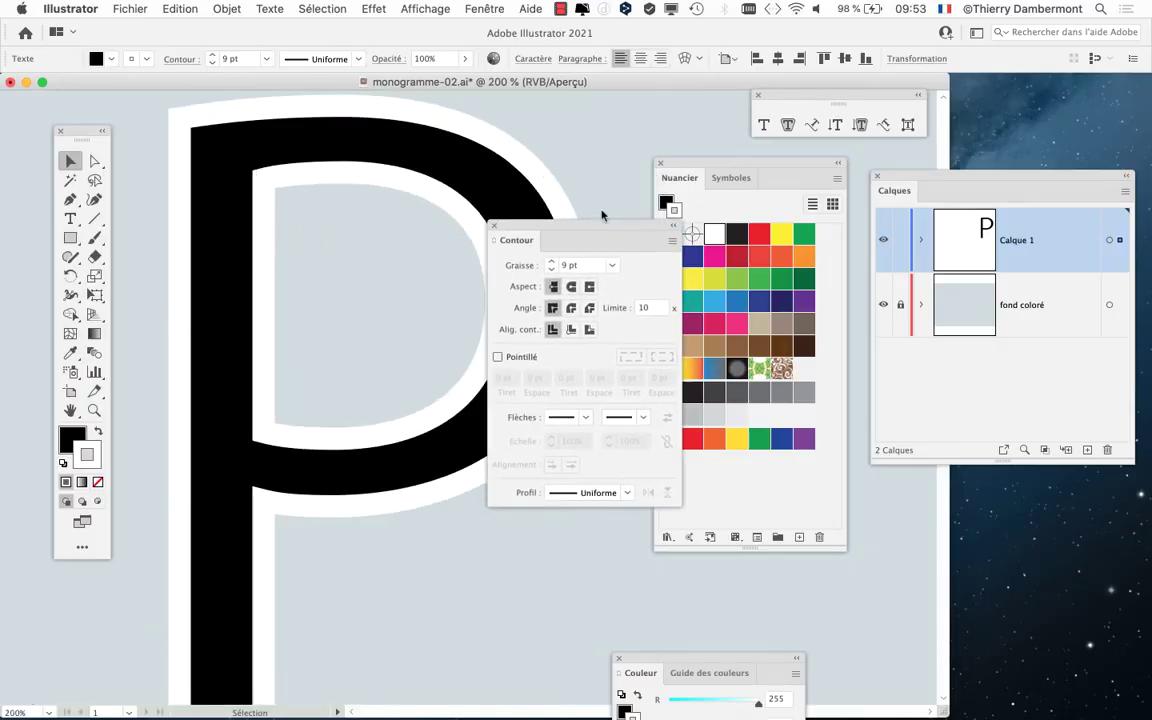
left_click_drag(437, 209, 405, 244)
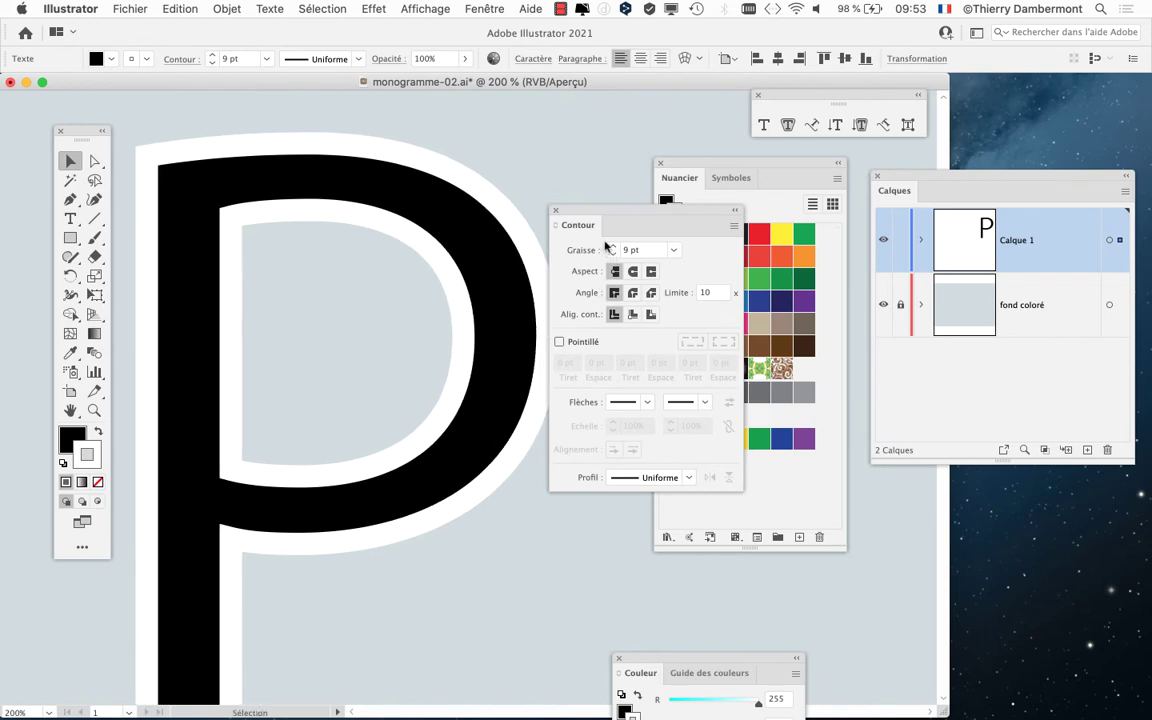
left_click(612, 247)
left_click(612, 246)
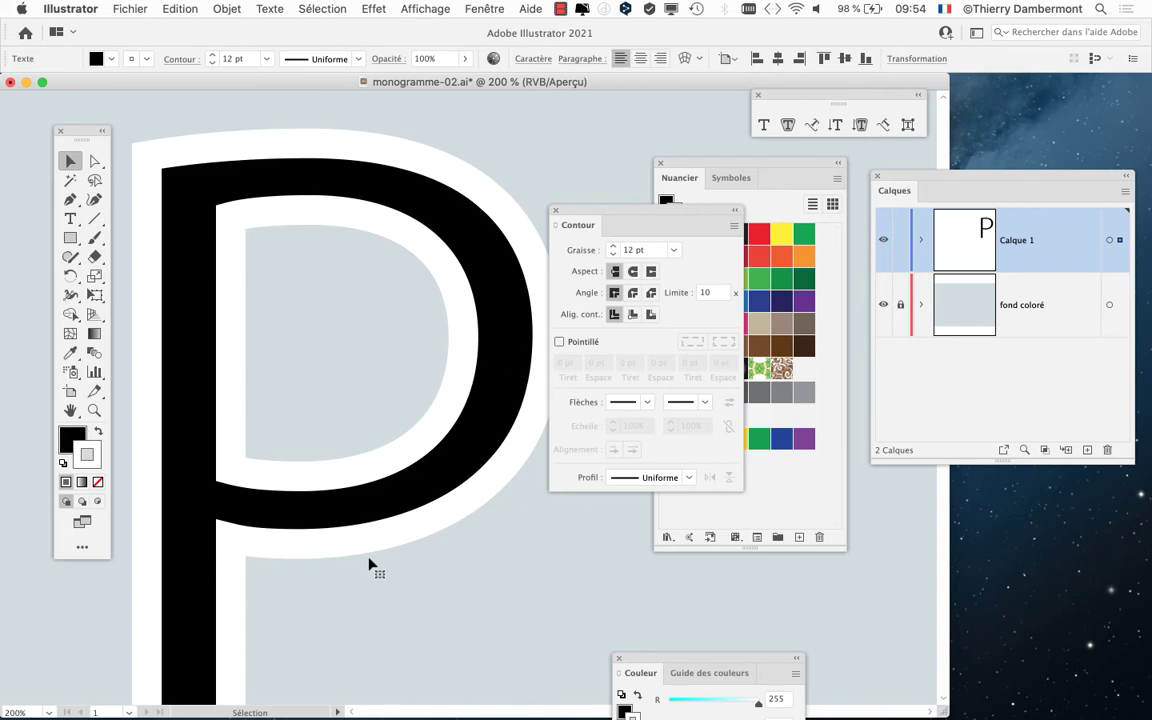
Try Graisse values of 15, 17 and 14 pt, then settle back on 12 pt
scroll(283, 476, "down", 2)
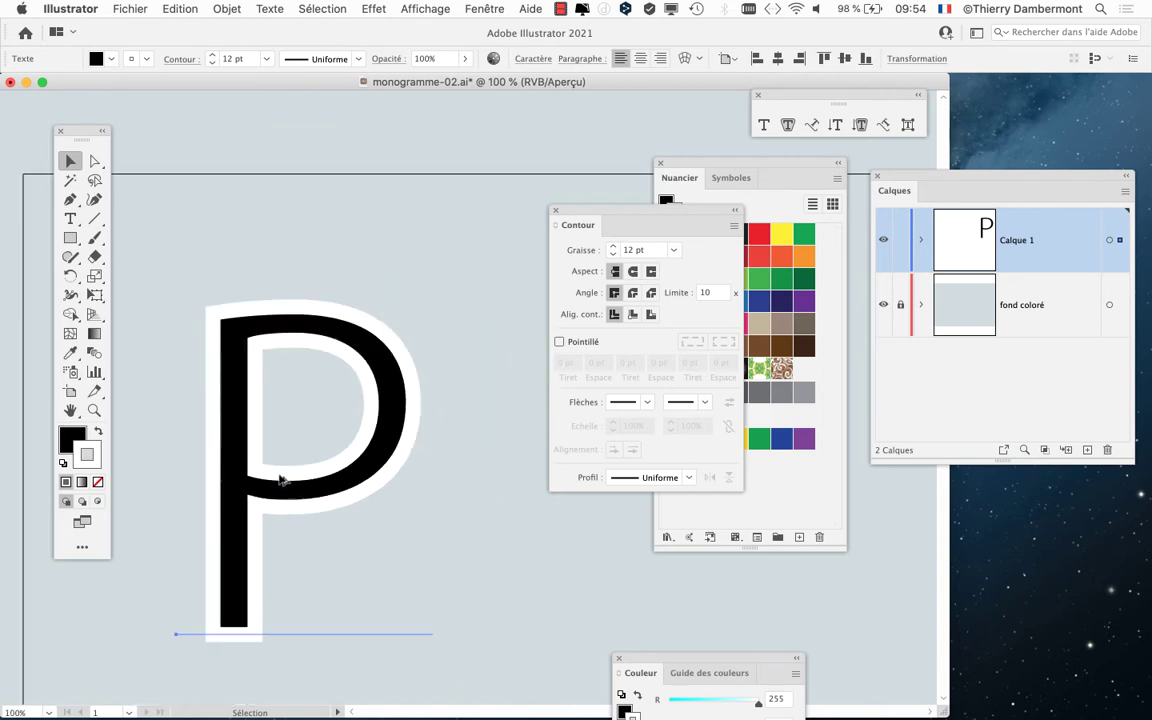
left_click(613, 254)
left_click(613, 254)
left_click(613, 254)
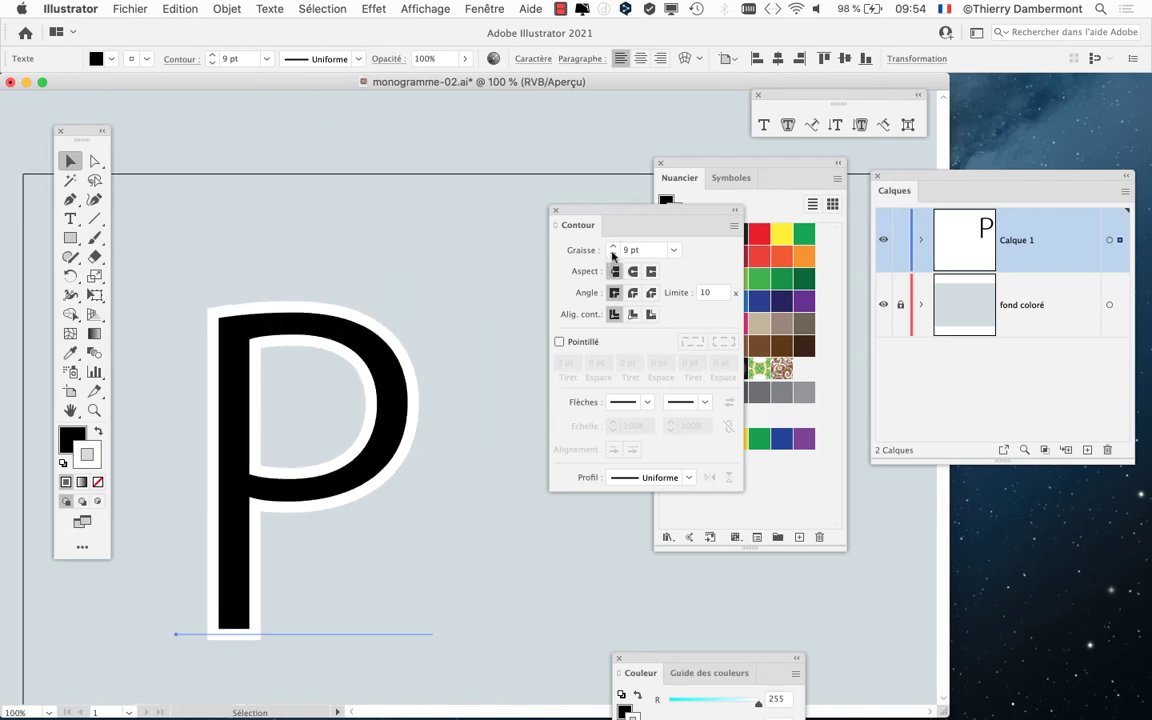
left_click(612, 247)
left_click(612, 247)
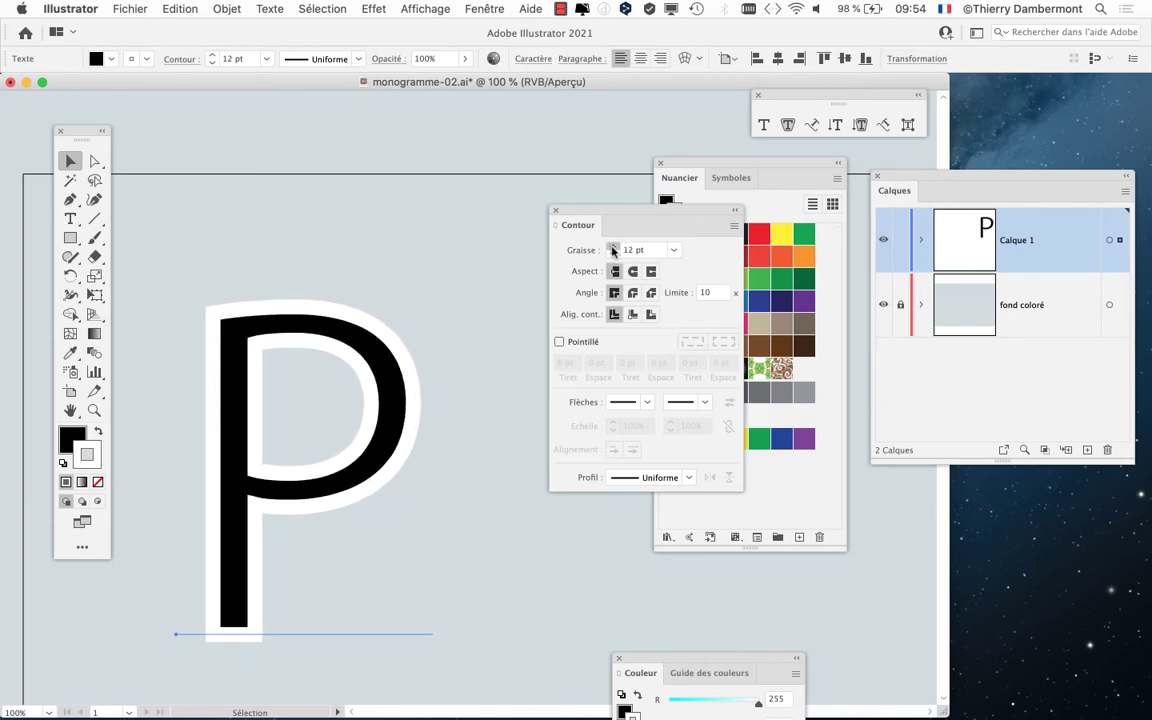
left_click(612, 249)
left_click(612, 249)
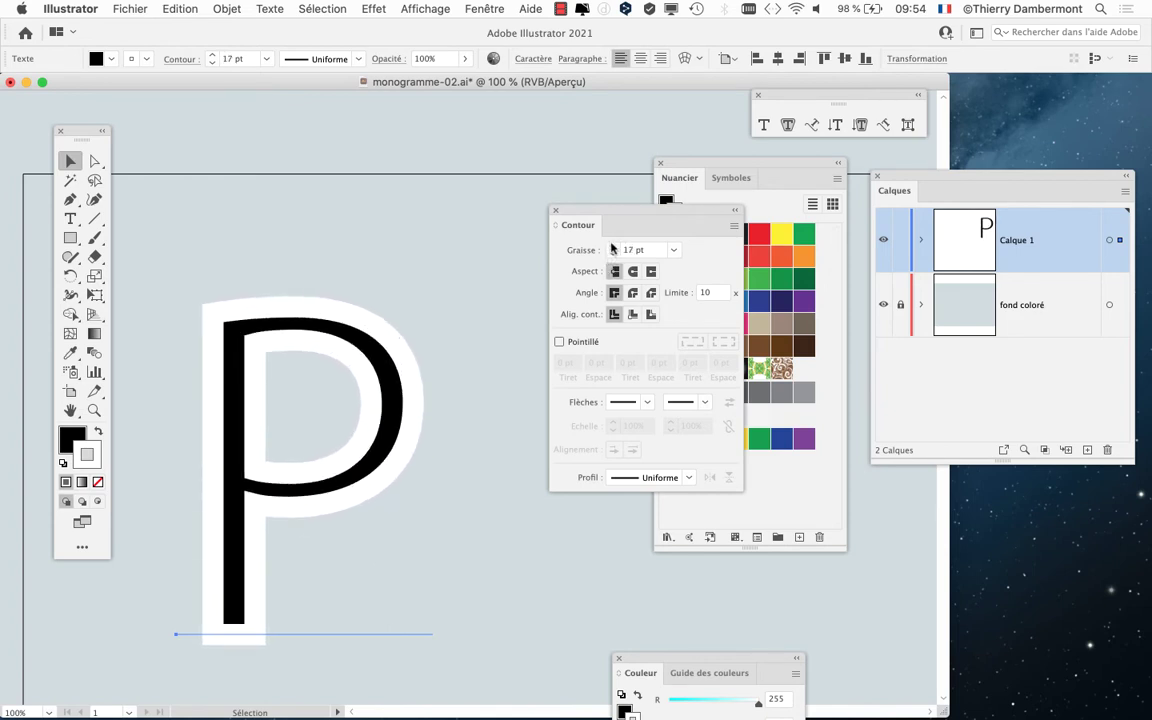
left_click(613, 254)
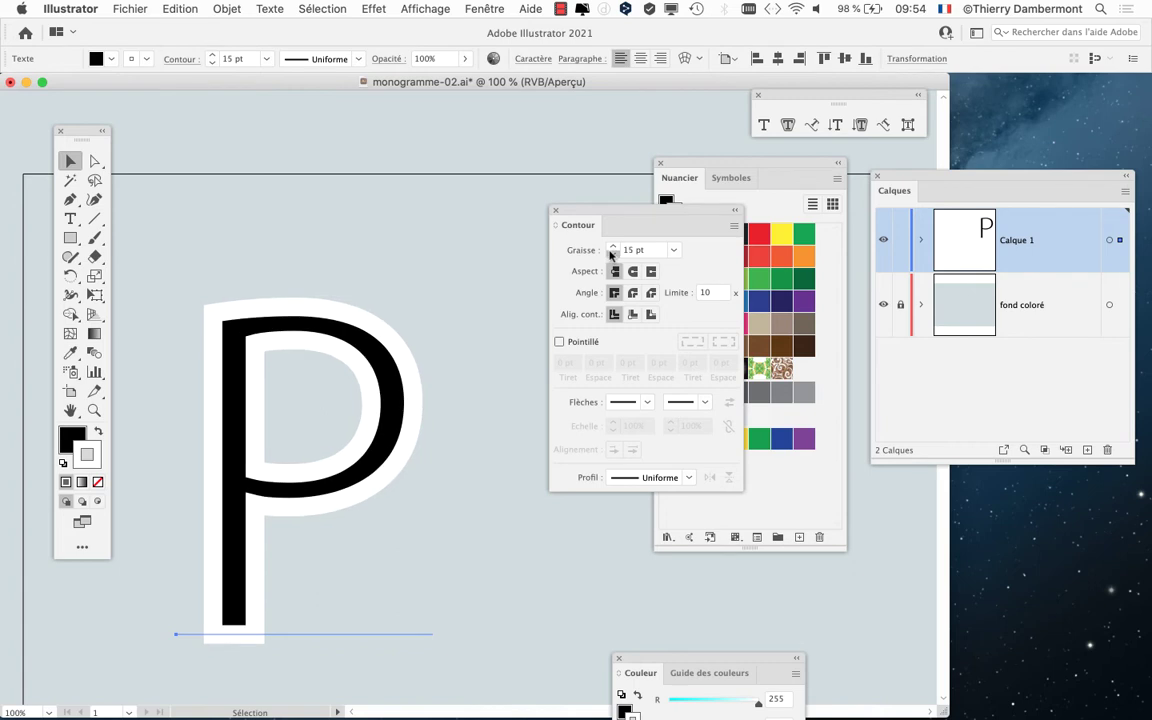
left_click(613, 254)
left_click(612, 254)
left_click(612, 254)
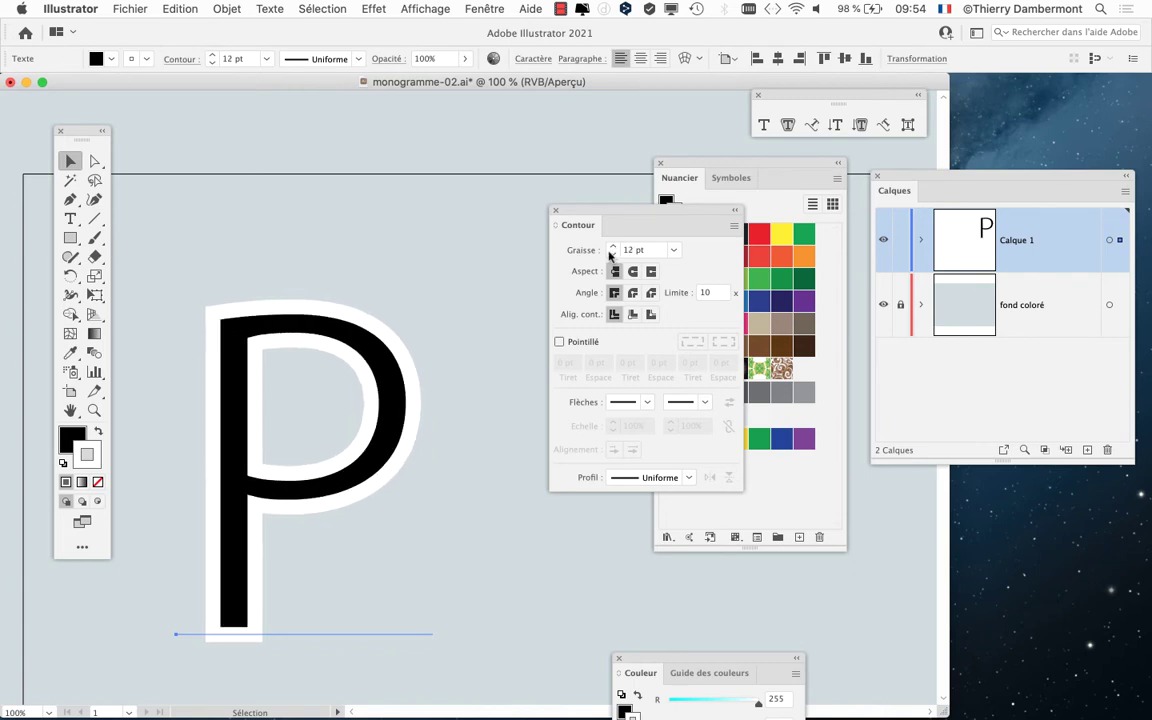
left_click(612, 254)
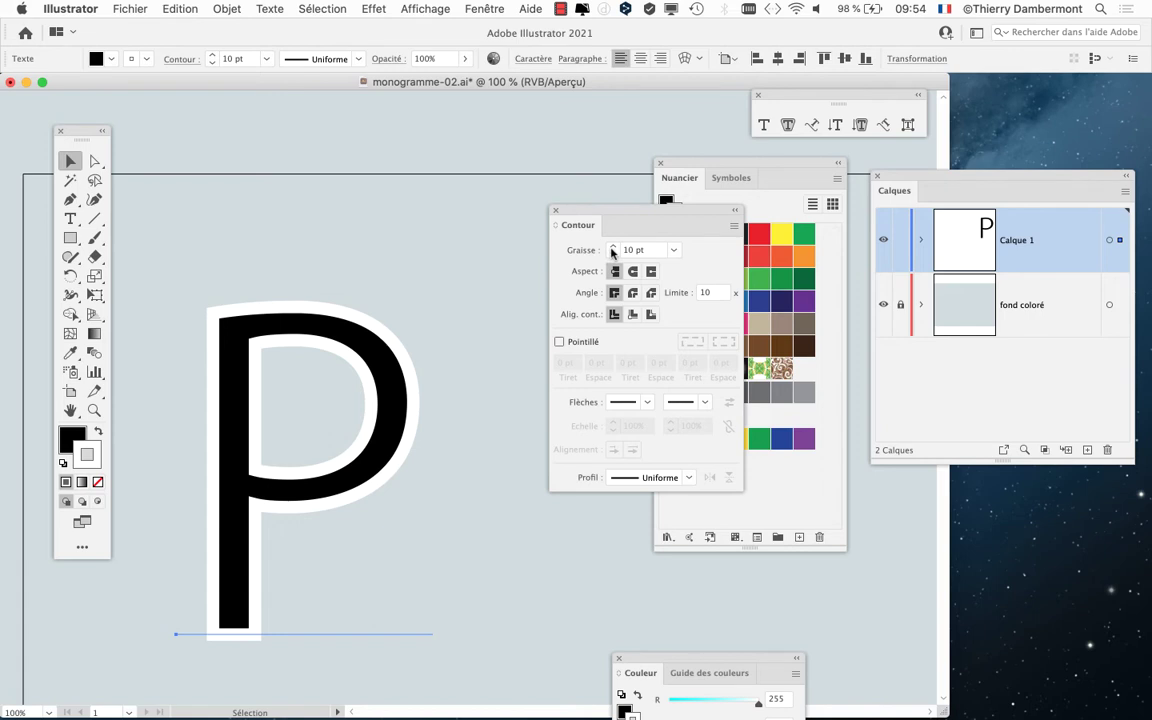
left_click(612, 248)
left_click(612, 248)
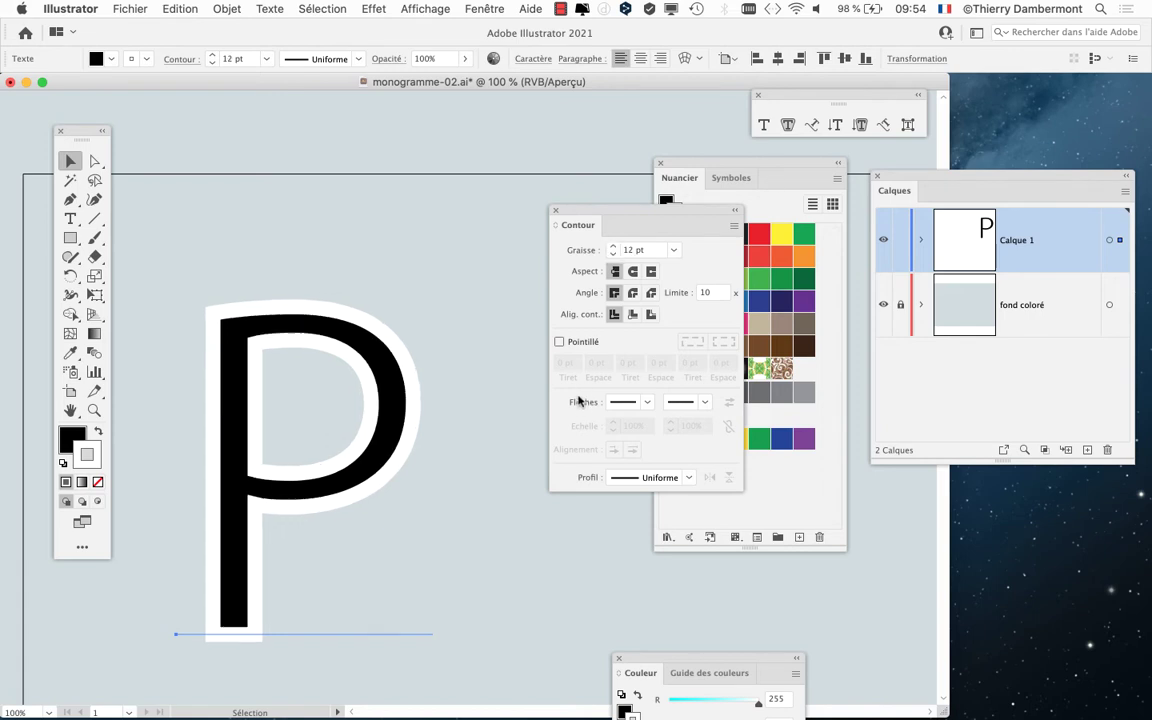
Place the Contour panel beside the P and tuck Nuancier into the bottom-right corner
mouse_move(594, 211)
left_mouse_down()
mouse_move(533, 209)
mouse_move(609, 197)
left_mouse_up()
scroll(324, 430, "up", 1)
scroll(490, 230, "down", 5)
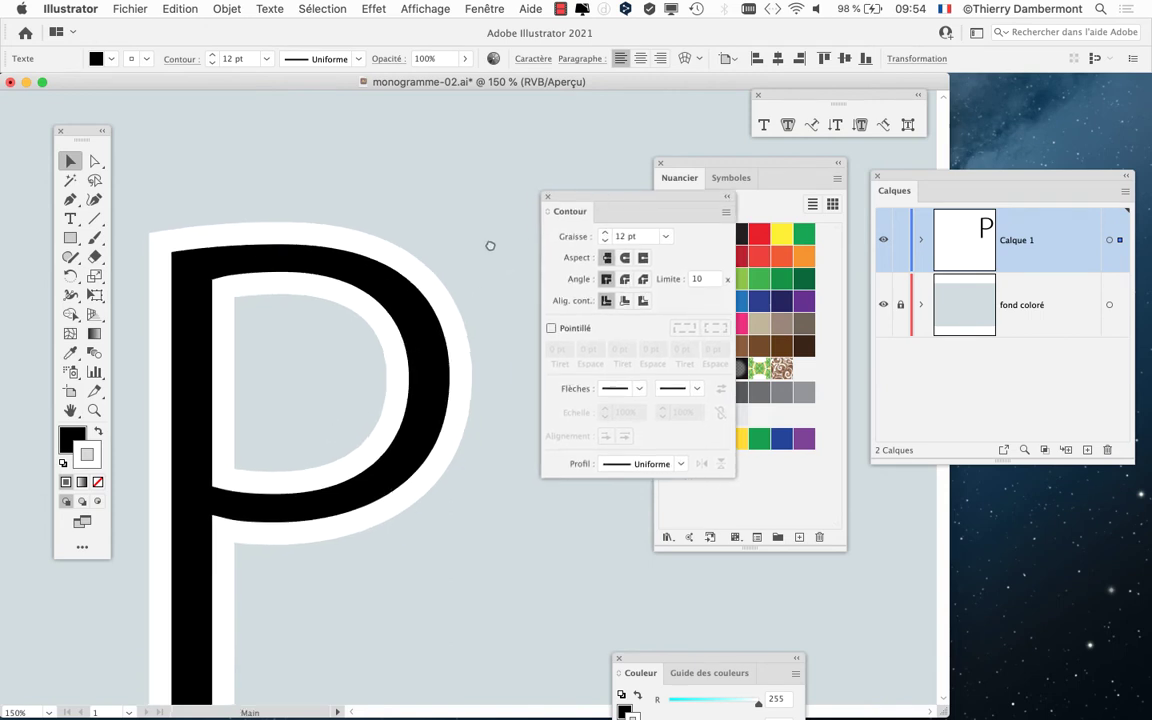
left_click_drag(493, 201, 486, 207)
left_click_drag(583, 200, 543, 147)
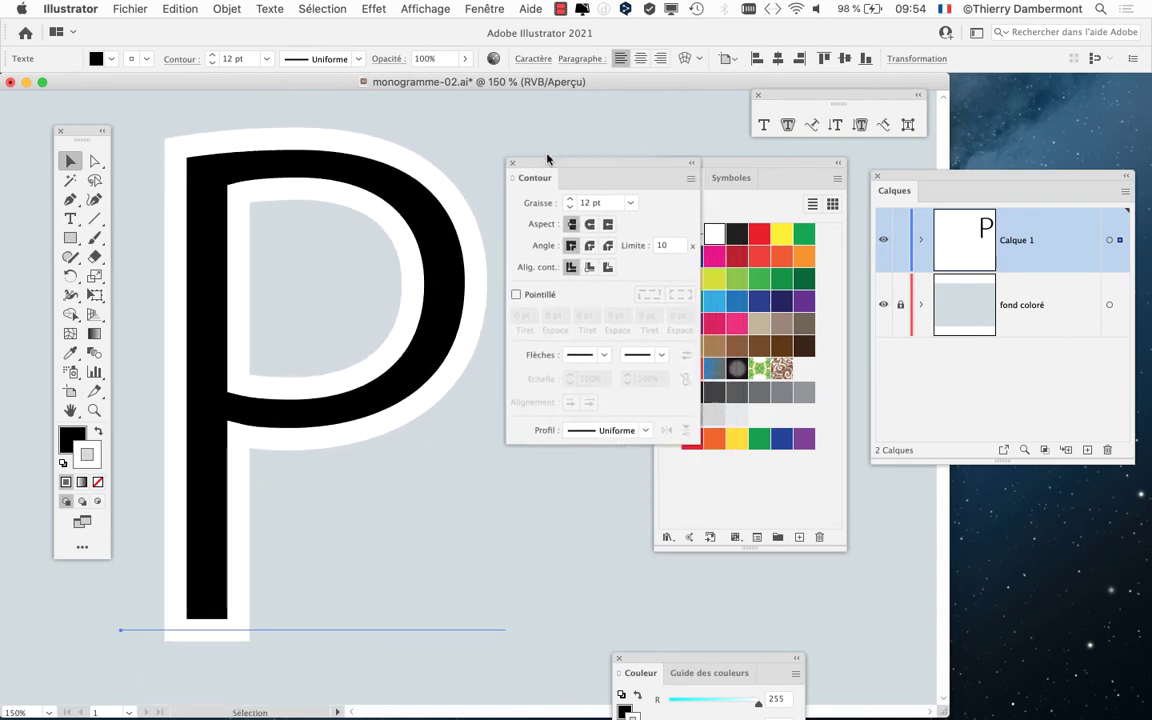
left_click_drag(724, 163, 1019, 521)
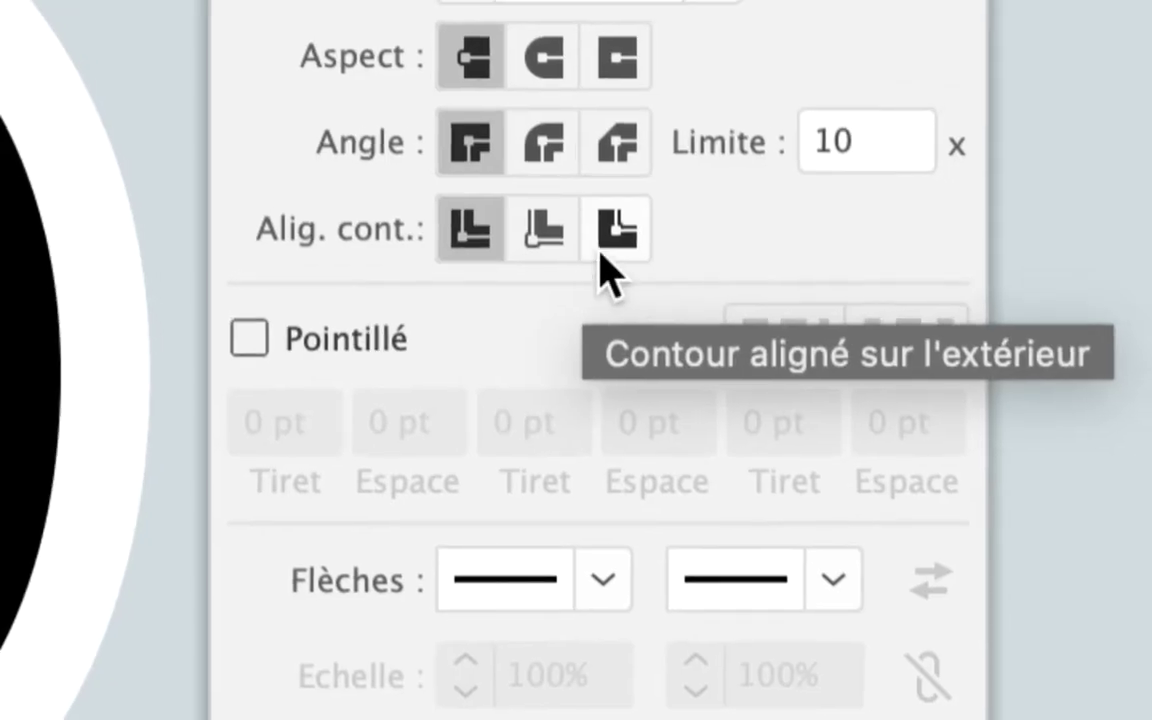
Align the P's outline to the outside, move the Contour panel aside, and frame the whole letter
left_click(603, 253)
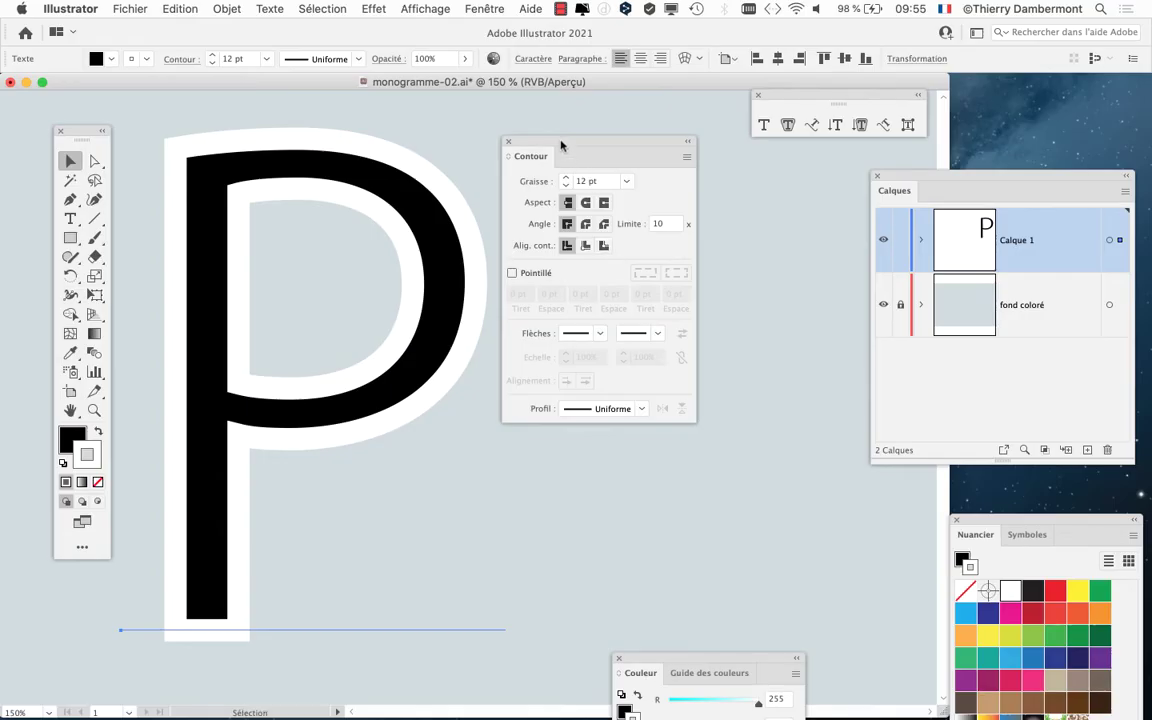
left_click_drag(561, 146, 638, 174)
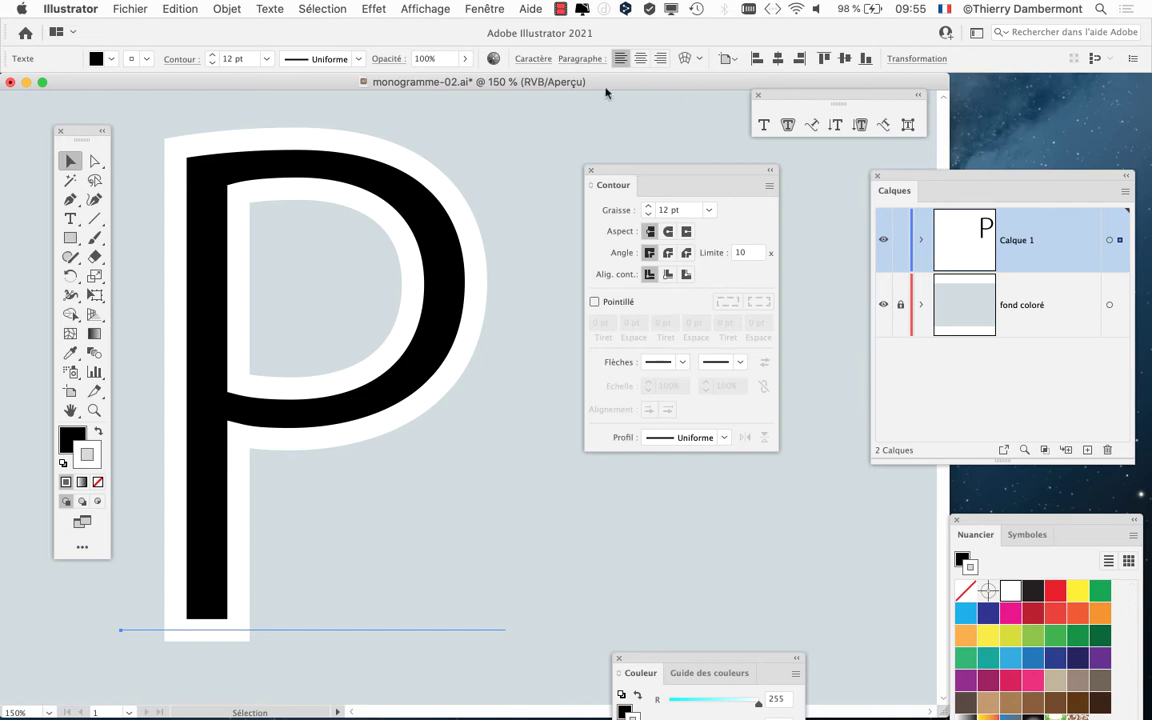
scroll(290, 520, "down", 1)
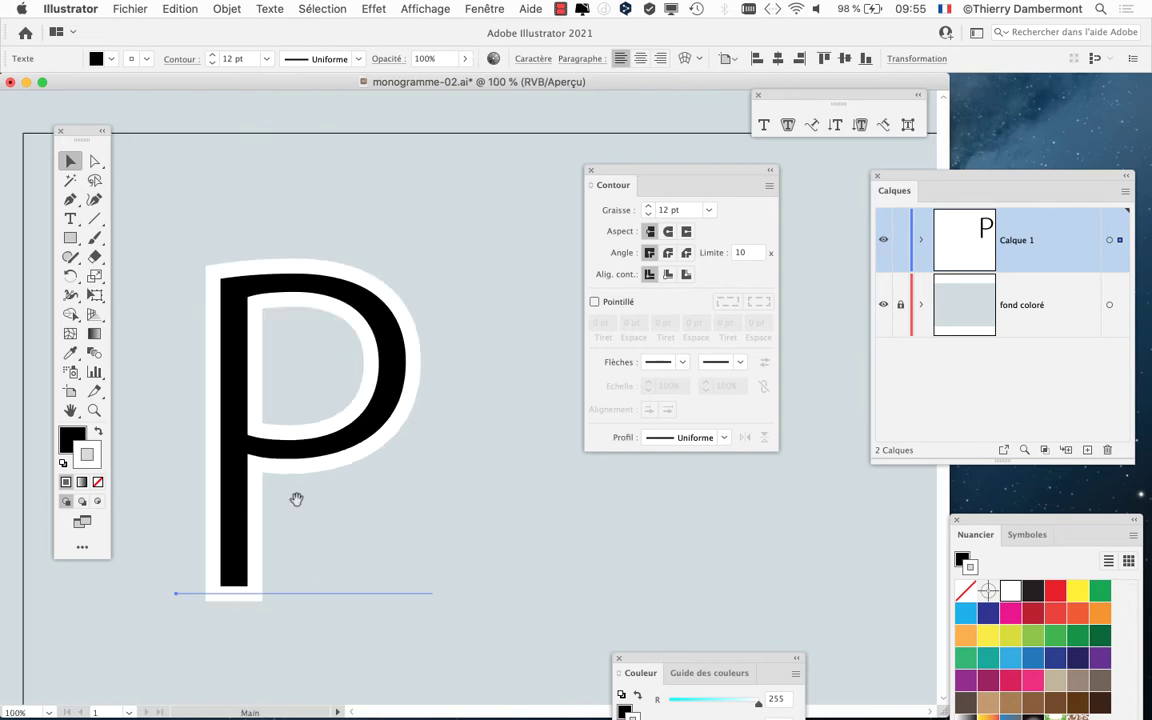
left_click_drag(296, 496, 326, 336)
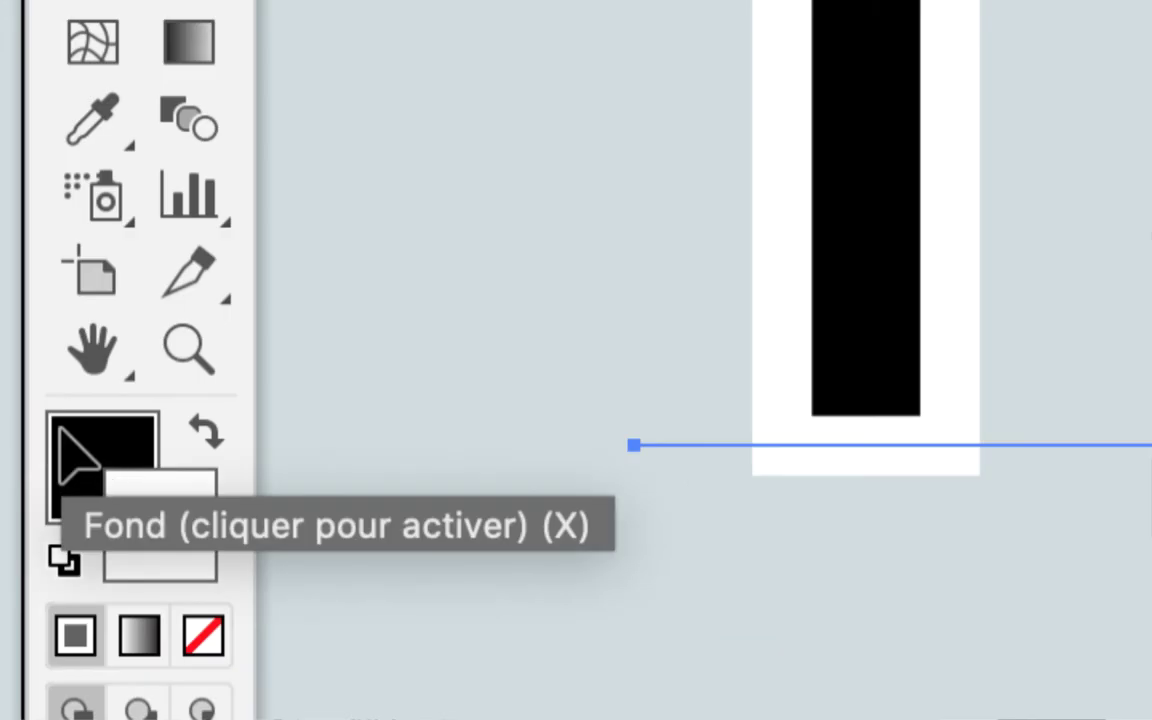
Set both the P's fill and stroke to None, then switch to Outline view
left_click(66, 437)
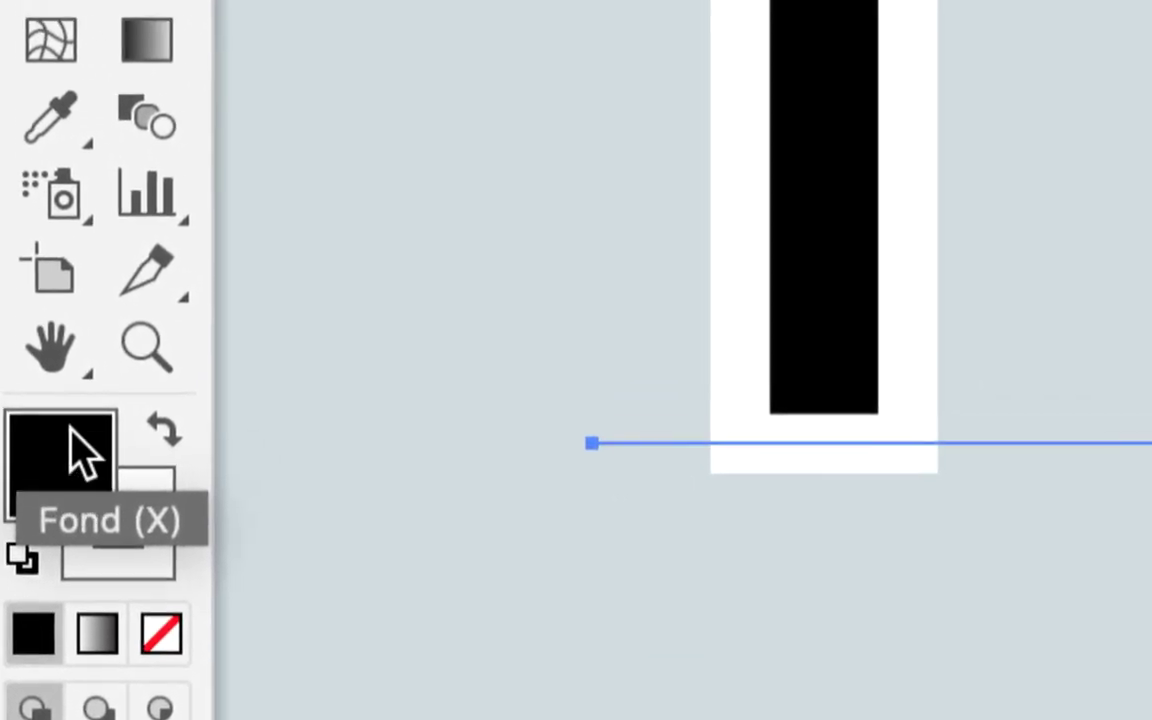
left_click(187, 617)
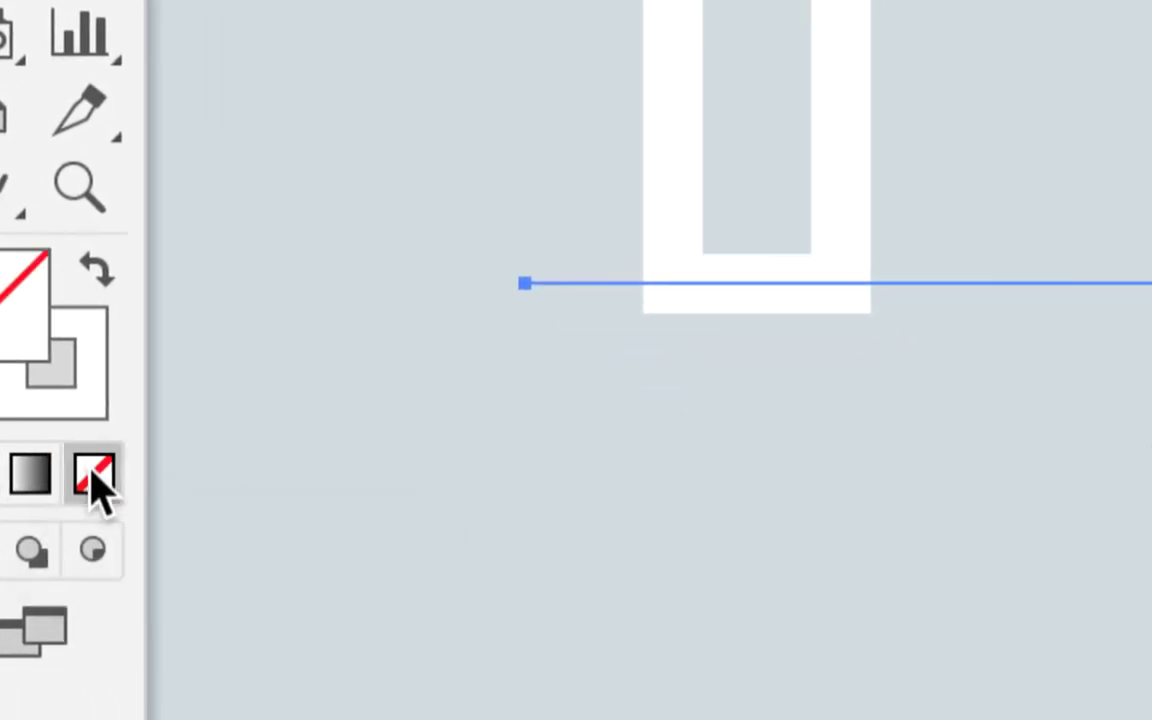
left_click(80, 445)
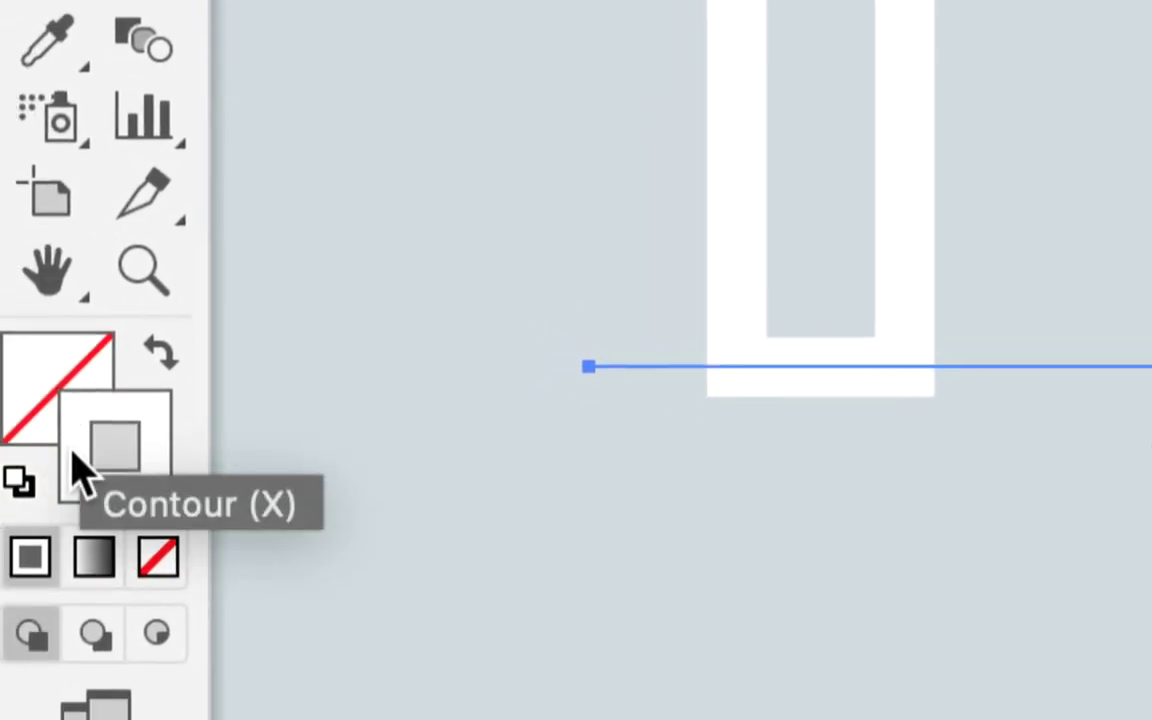
left_click(116, 490)
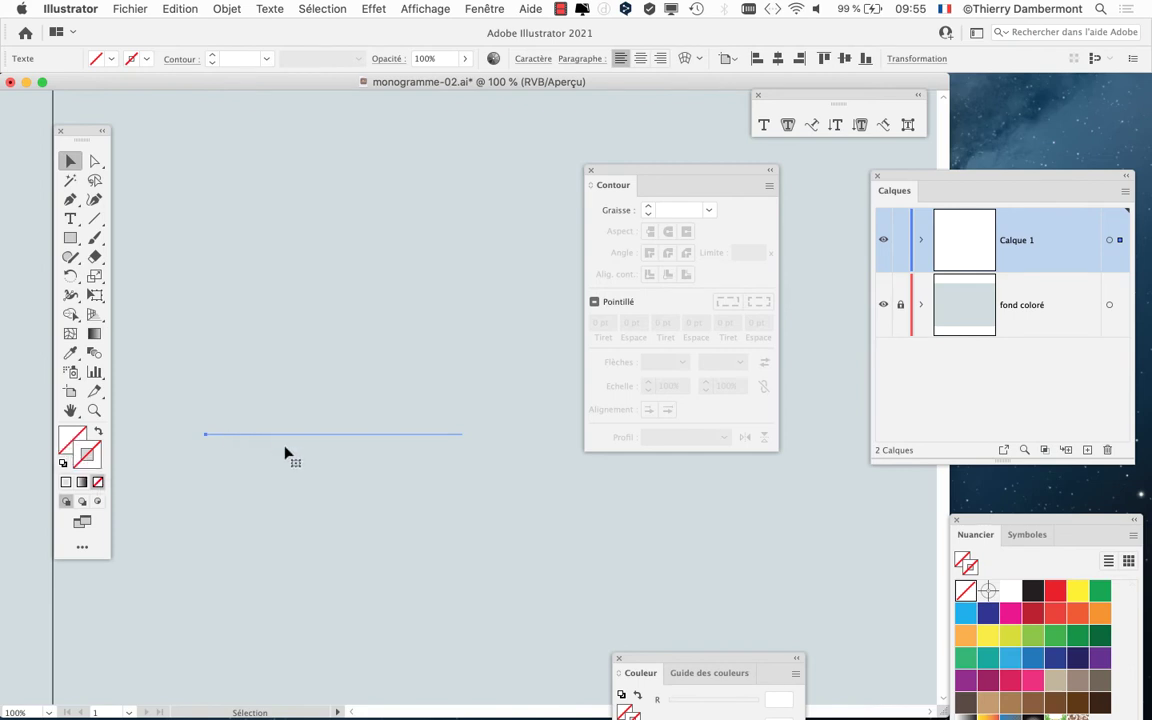
key("super+y")
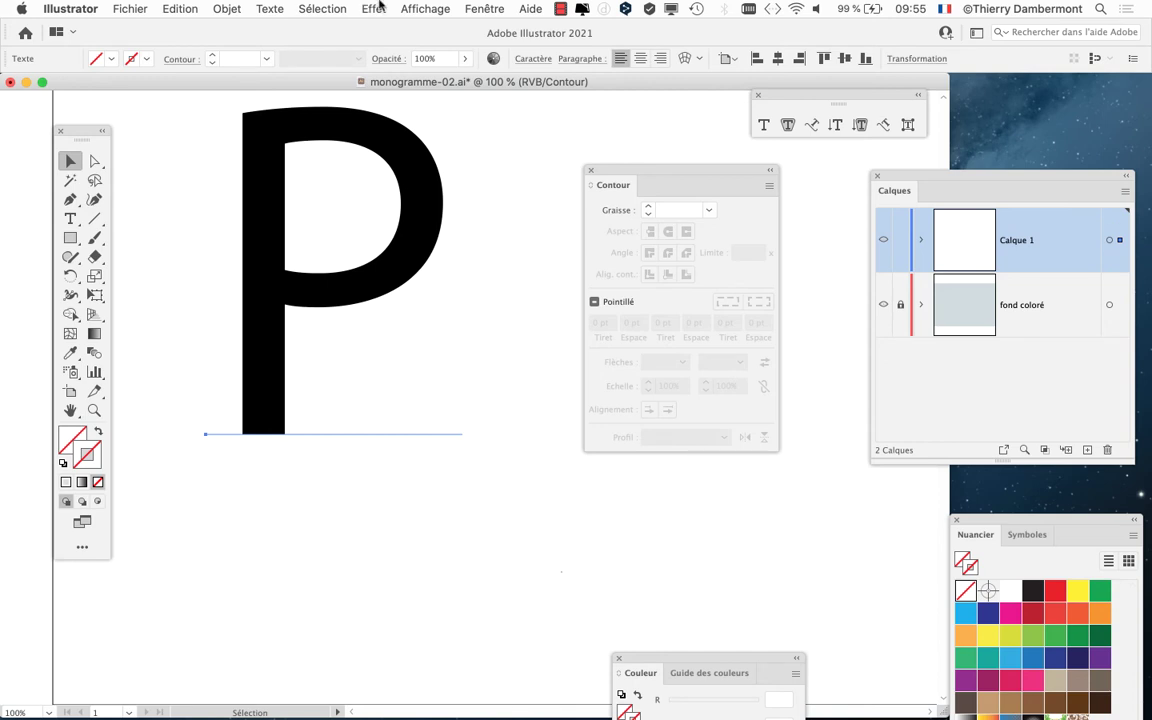
Toggle between Tracés and Aperçu view modes several times, ending in normal Aperçu preview
left_click(425, 9)
left_click(437, 41)
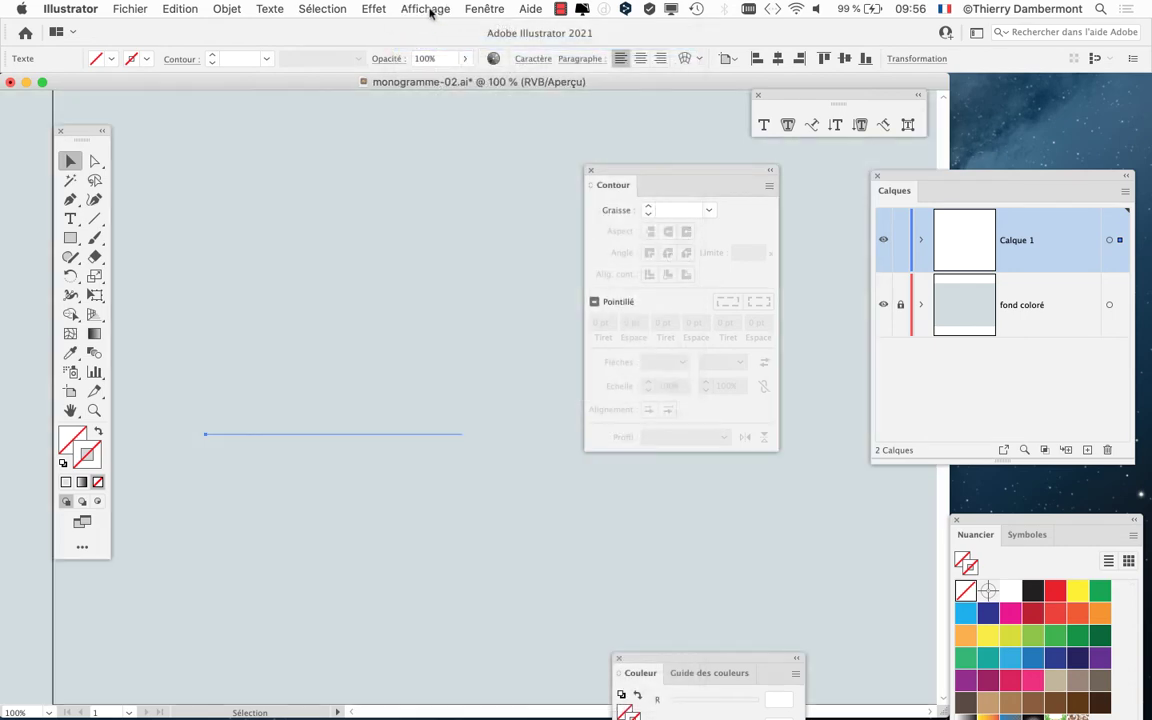
left_click(428, 9)
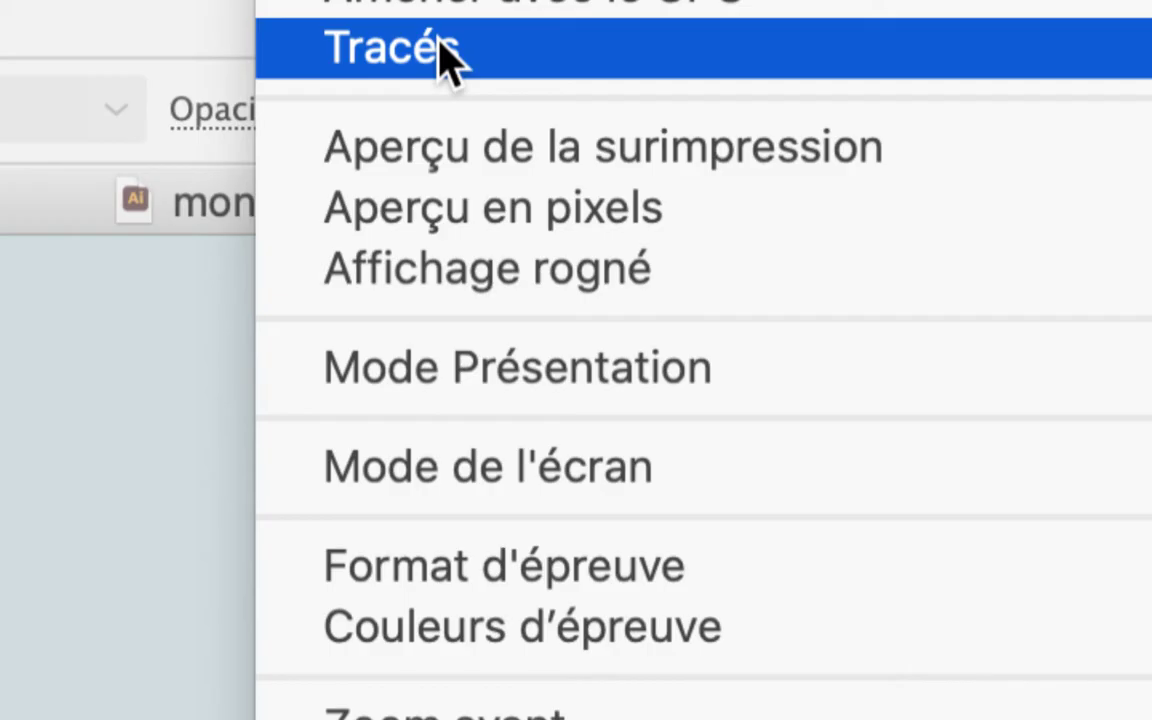
left_click(447, 52)
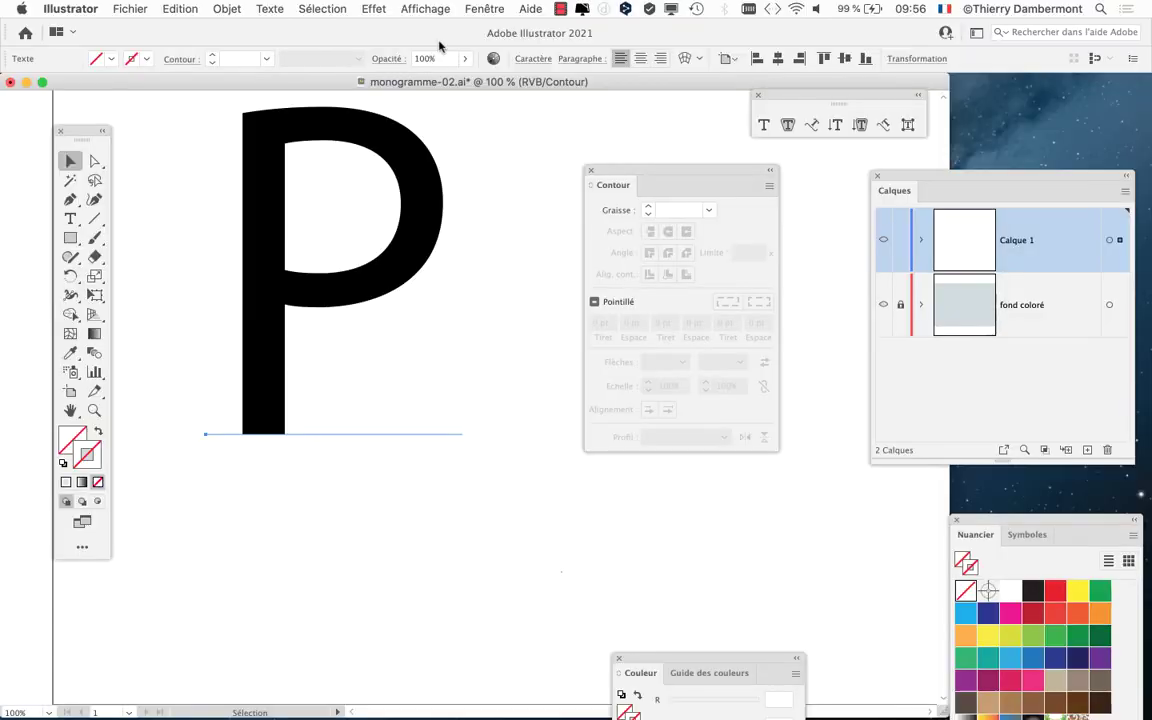
left_click(428, 9)
left_click(445, 44)
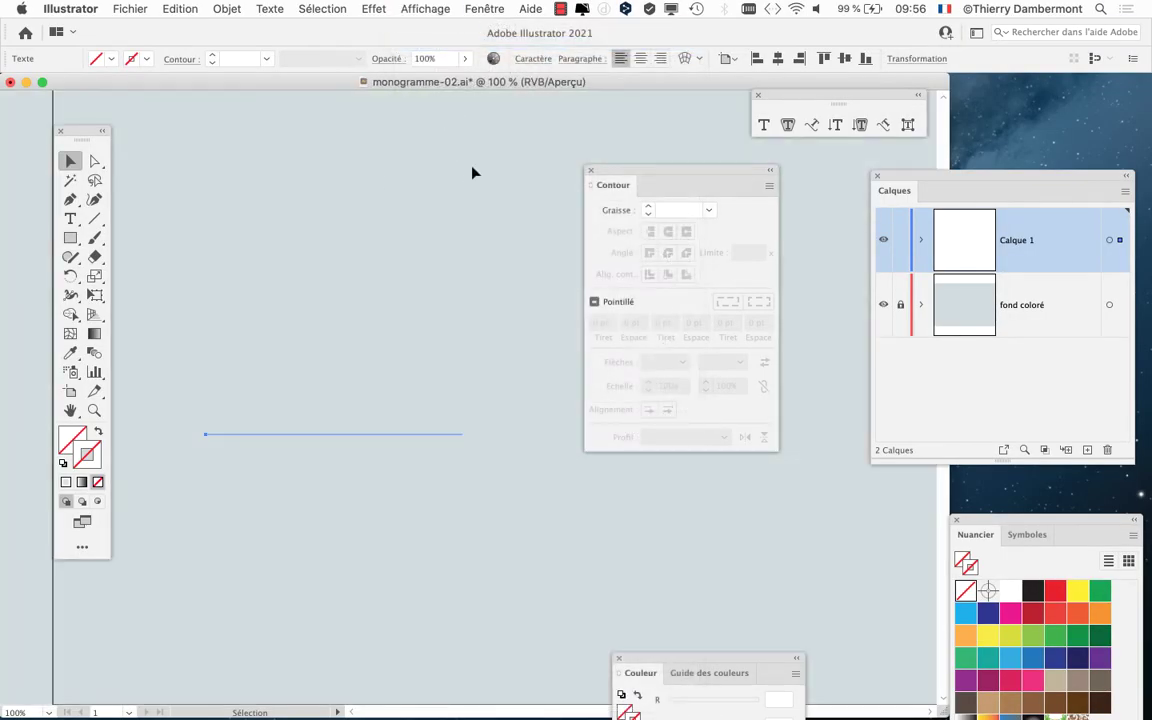
key("super+y")
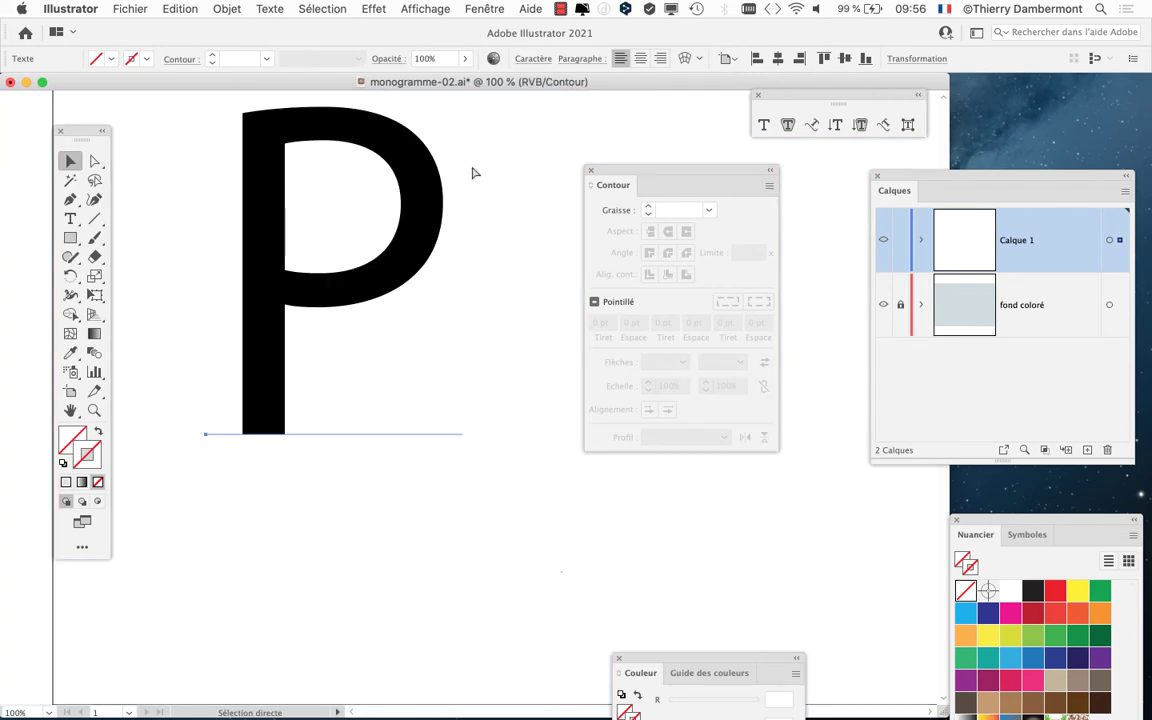
key("super+y")
key("super+y")
key("super+y")
key("super+y")
key("super+y")
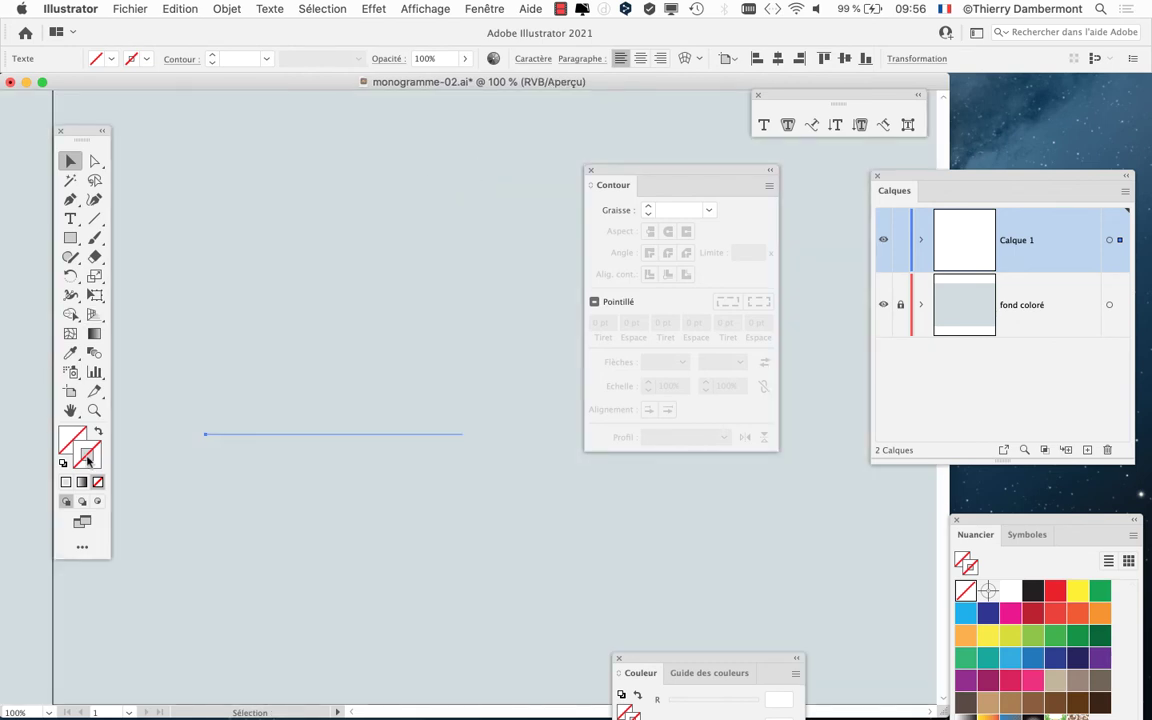
Move the Contour and Couleur panels aside and open a narrower, repositioned Aspect panel
left_click_drag(602, 173, 816, 486)
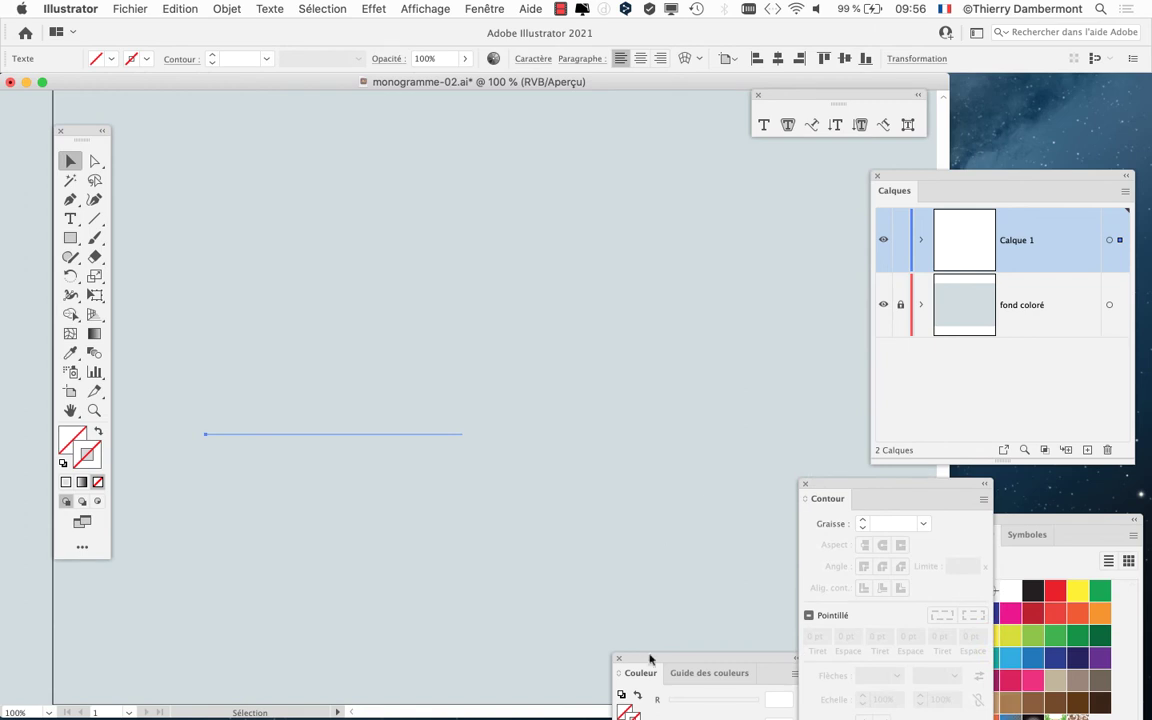
left_click_drag(650, 659, 66, 604)
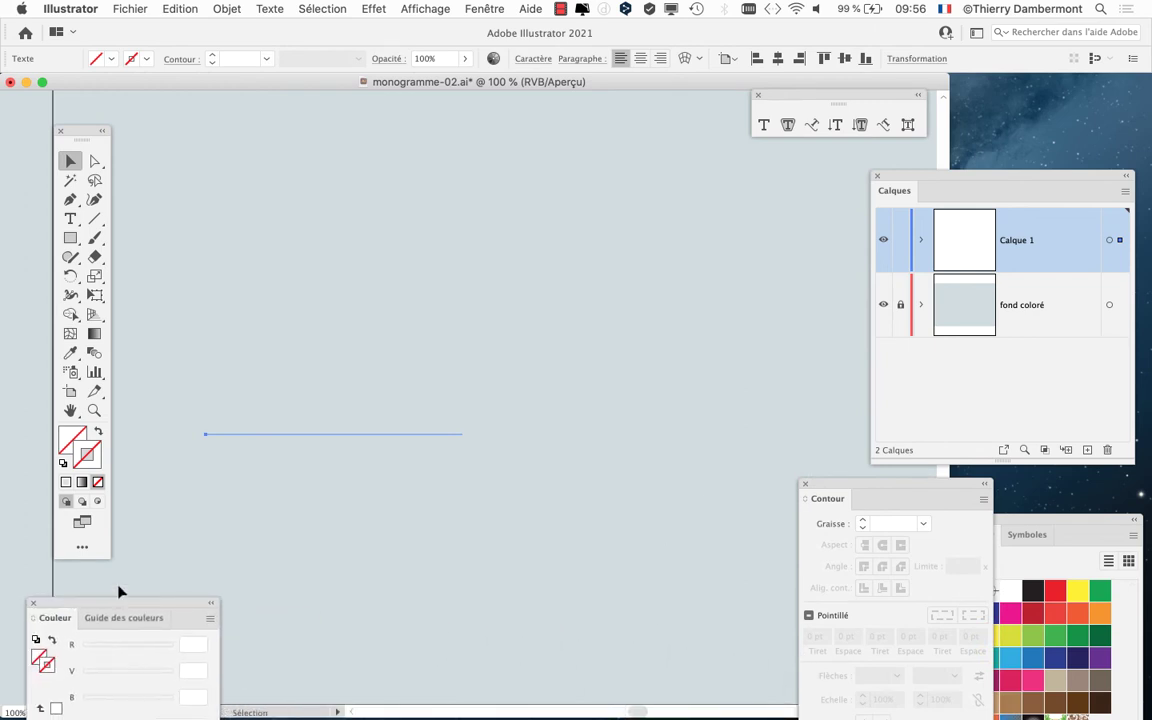
left_click(478, 8)
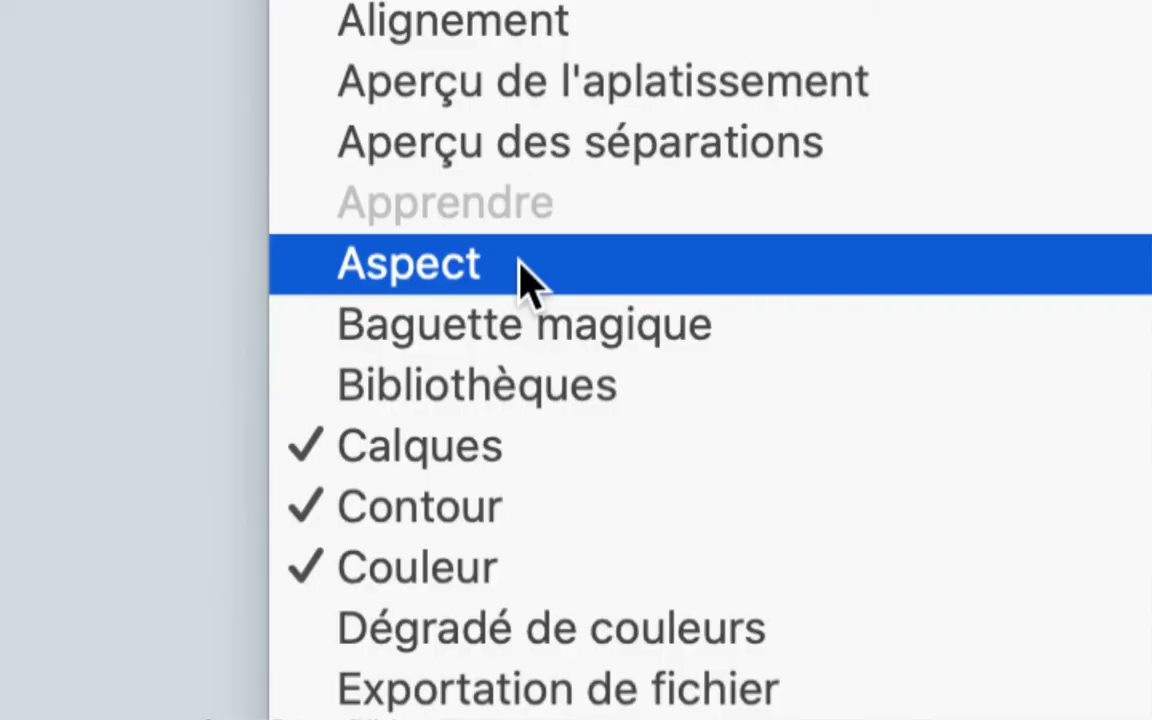
left_click(528, 285)
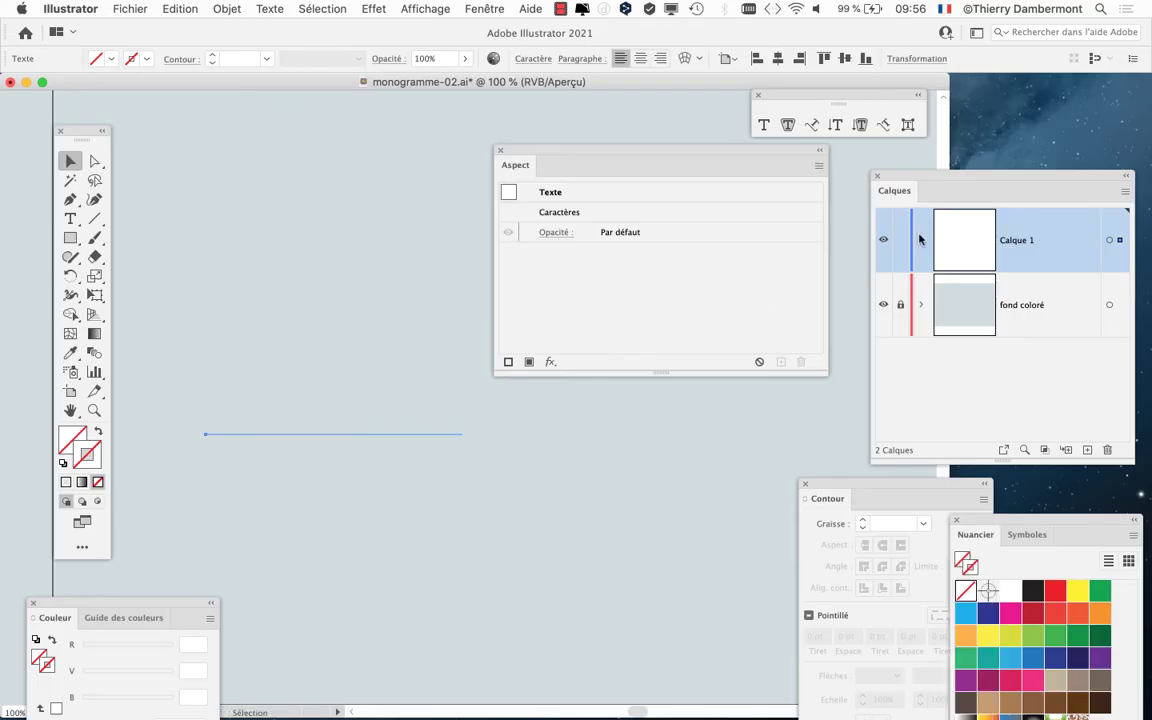
left_click_drag(788, 386, 650, 400)
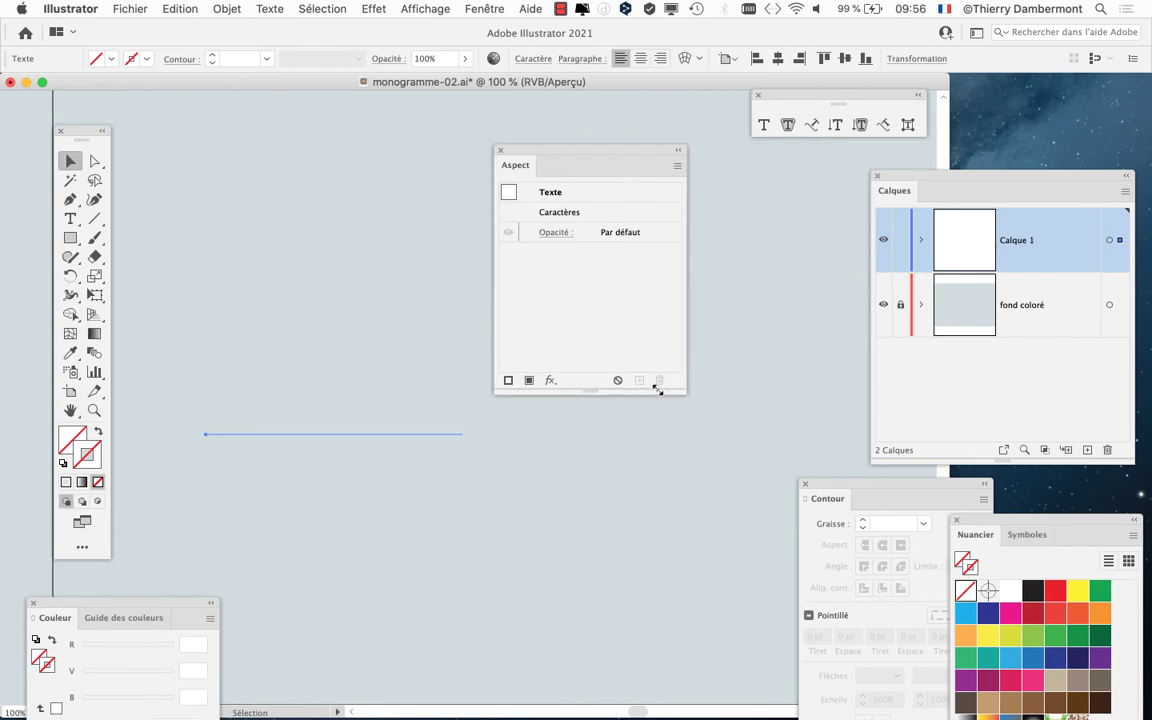
left_click_drag(527, 150, 569, 281)
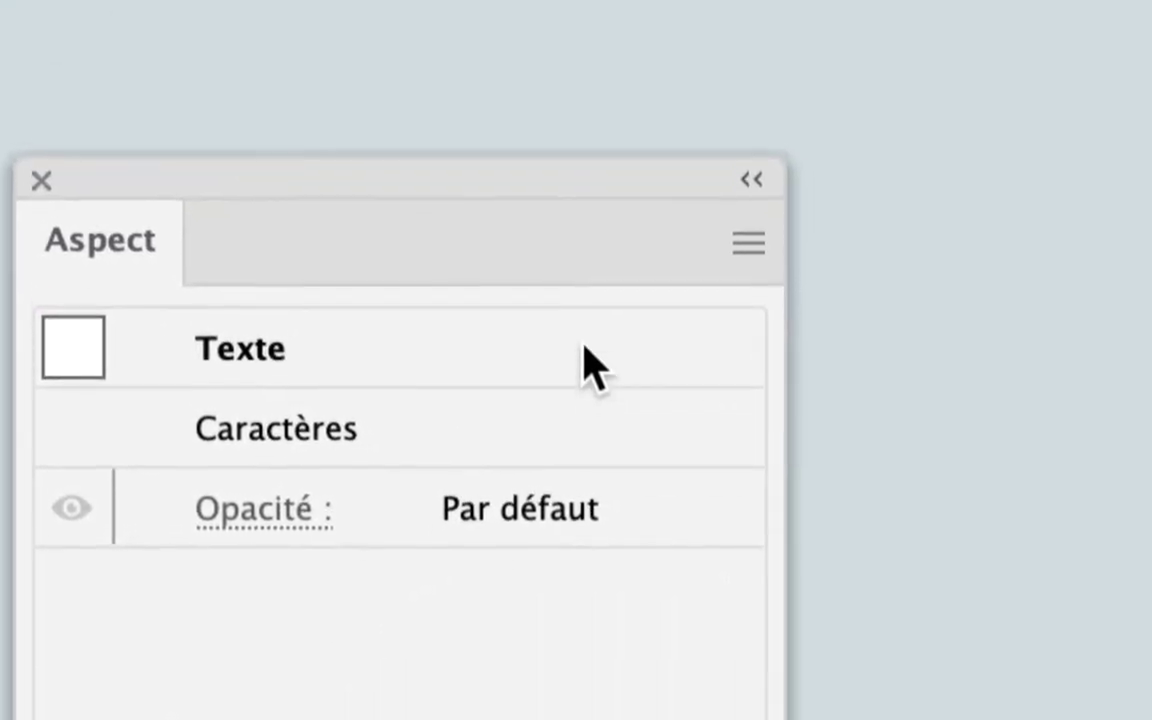
Add a new fill to the P text via Ajouter un nouveau fond in the Aspect menu
left_click(616, 326)
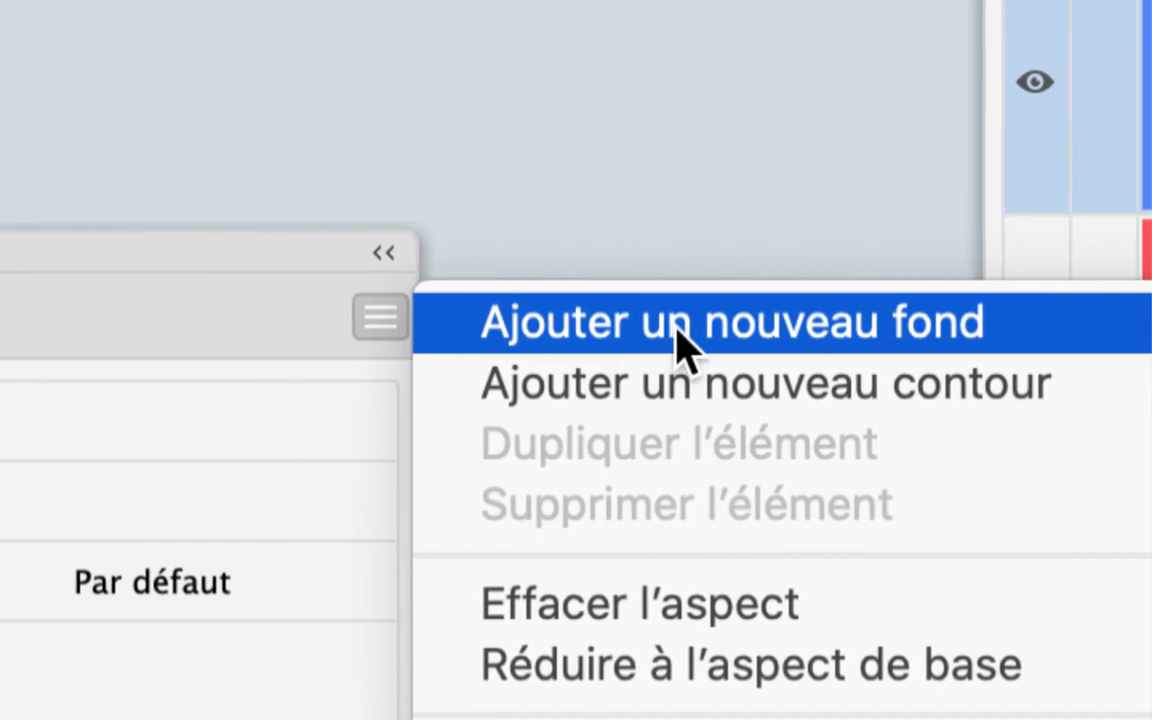
left_click(680, 338)
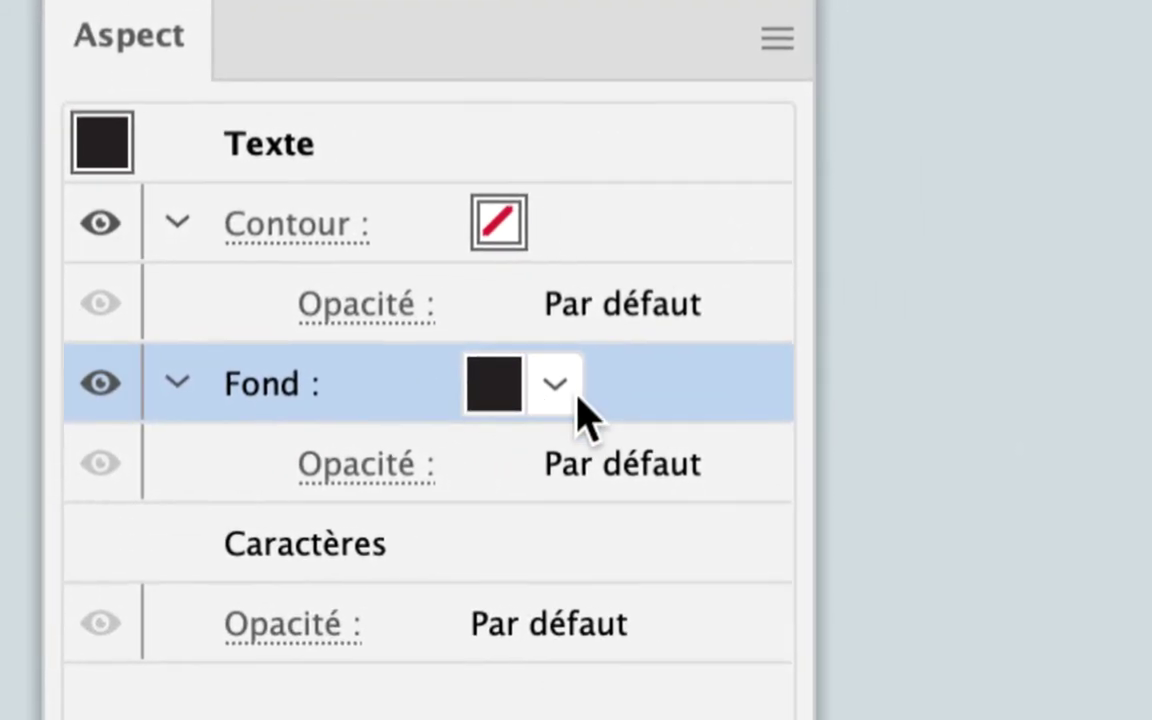
left_click(574, 392)
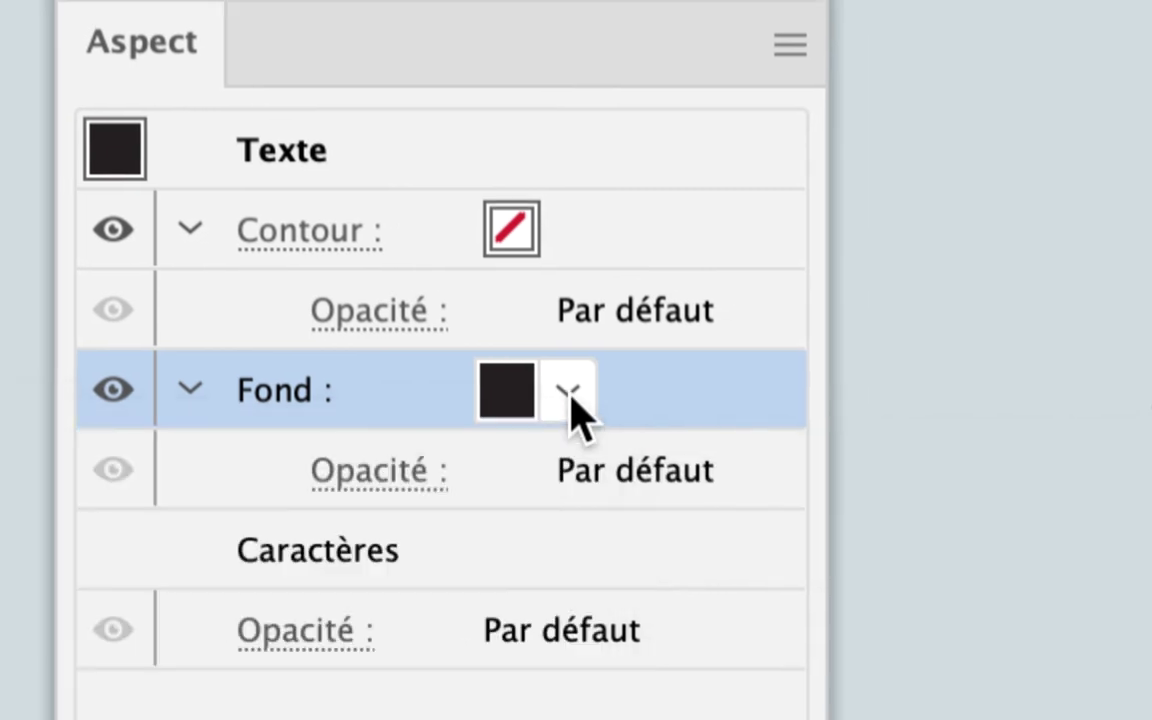
left_click(574, 392)
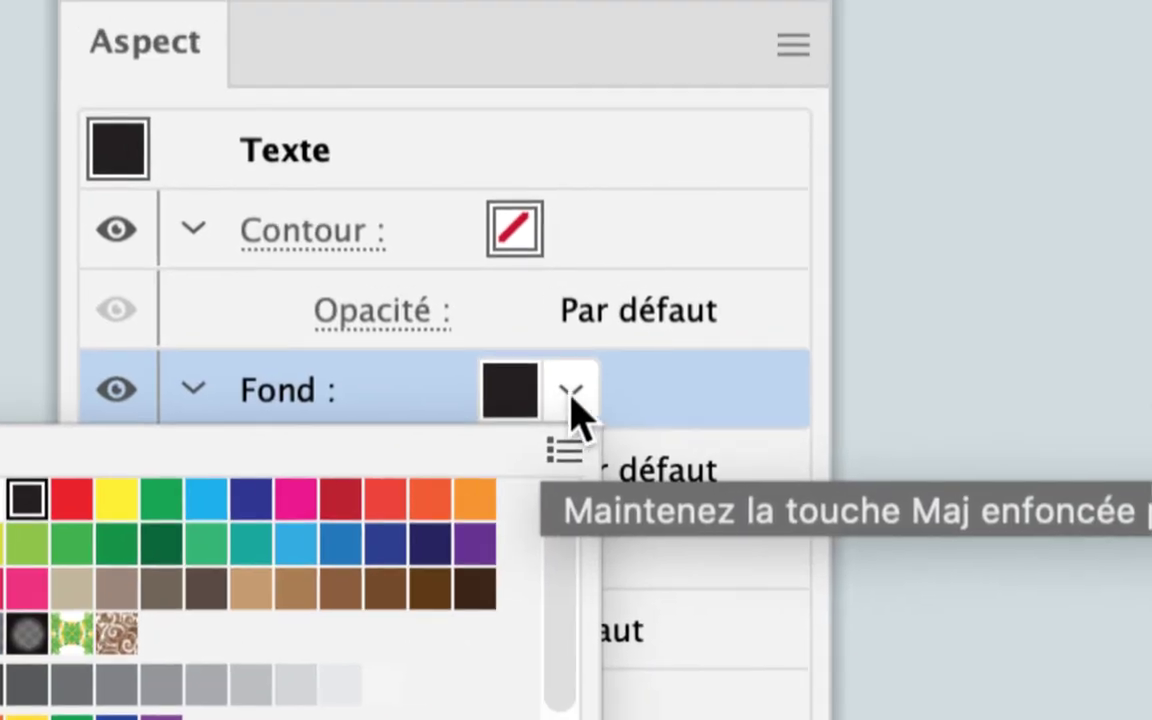
left_click(574, 400)
left_click(515, 400)
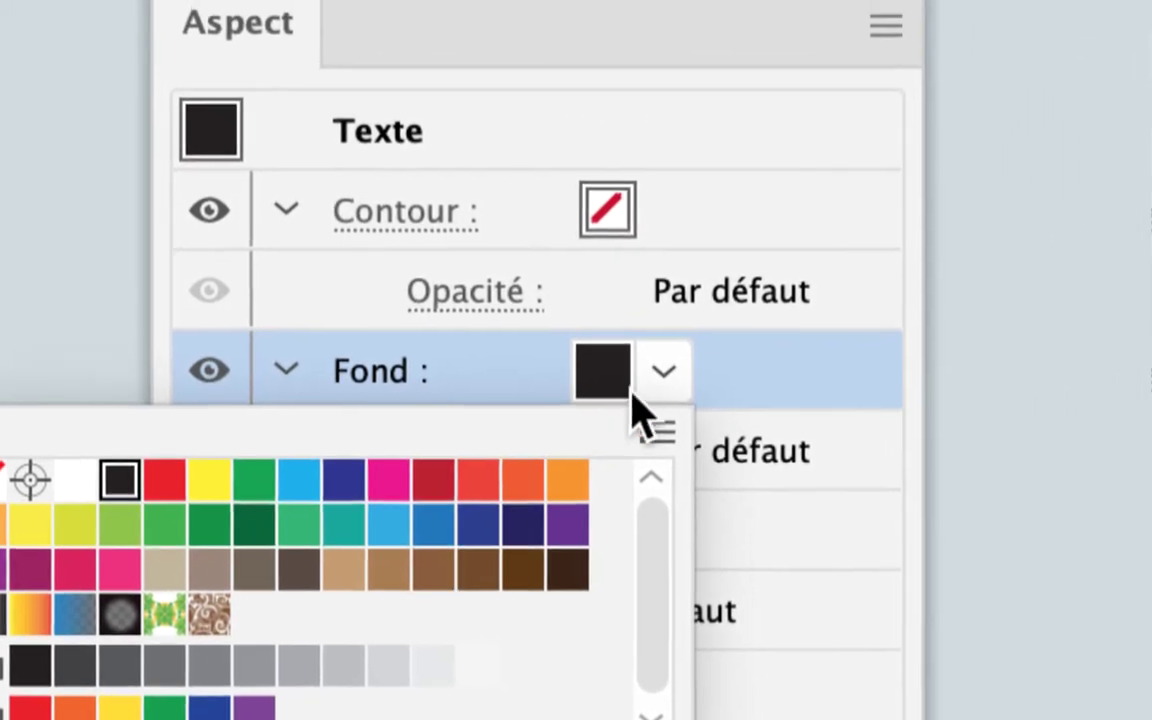
left_click(632, 392)
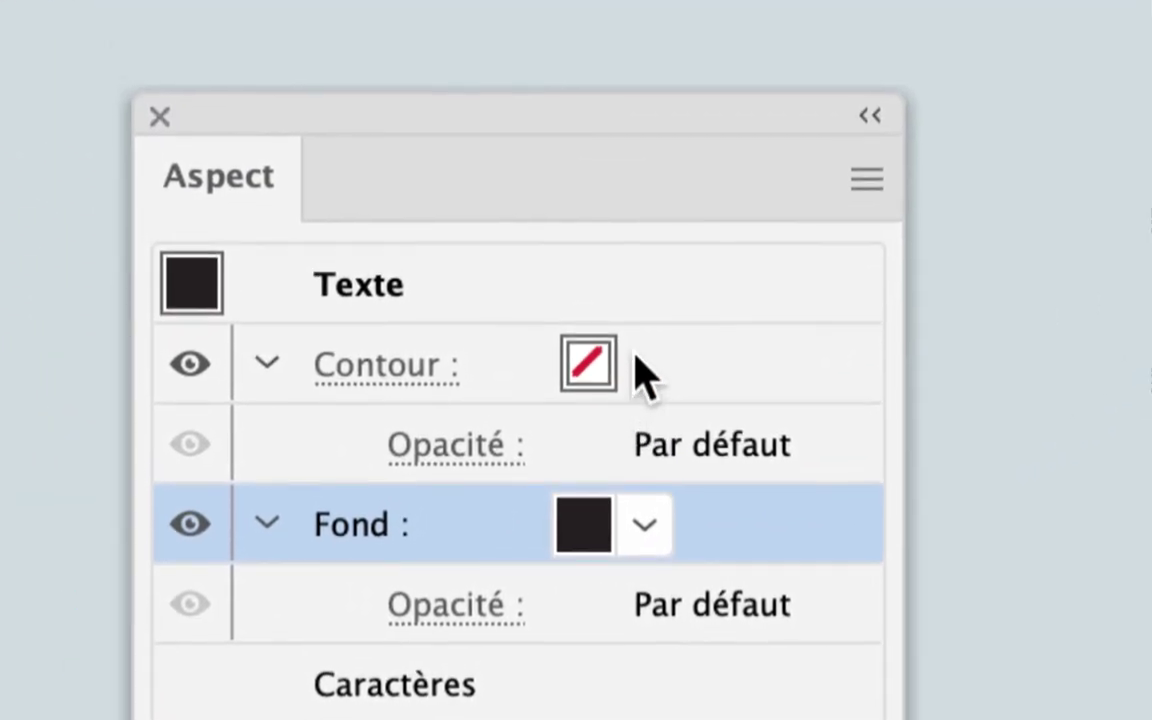
Make the P's Aspect stroke white at 5 pt and show its detailed stroke options
left_click(638, 364)
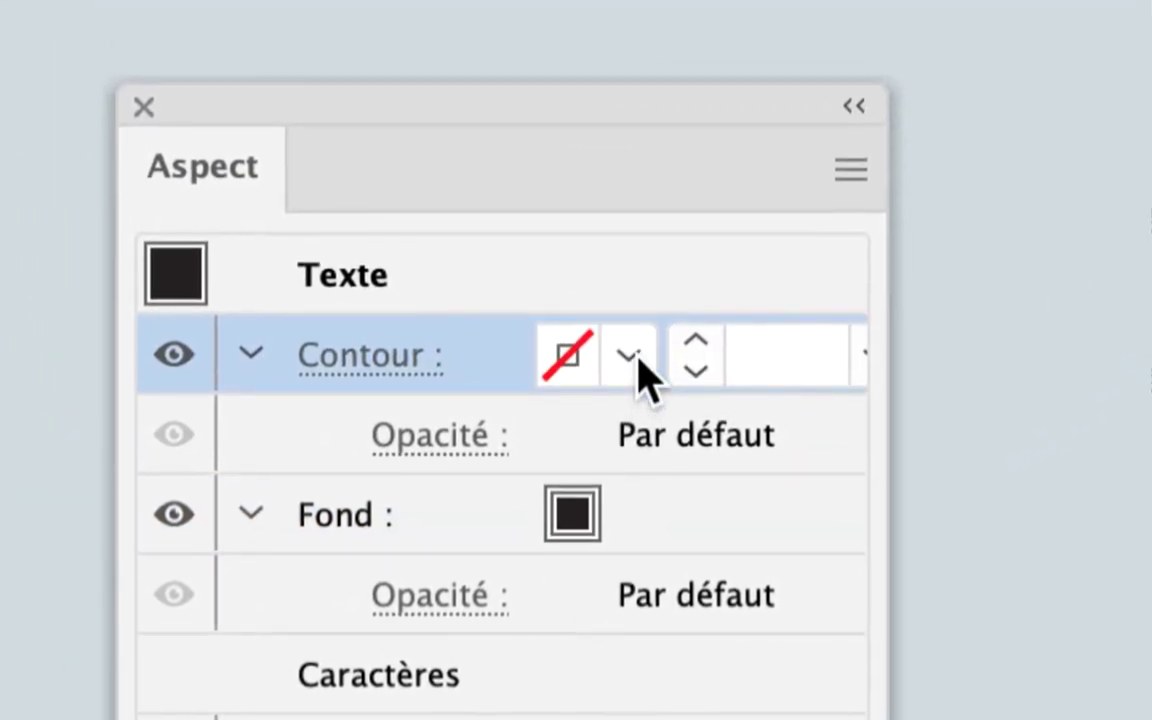
left_click(628, 356)
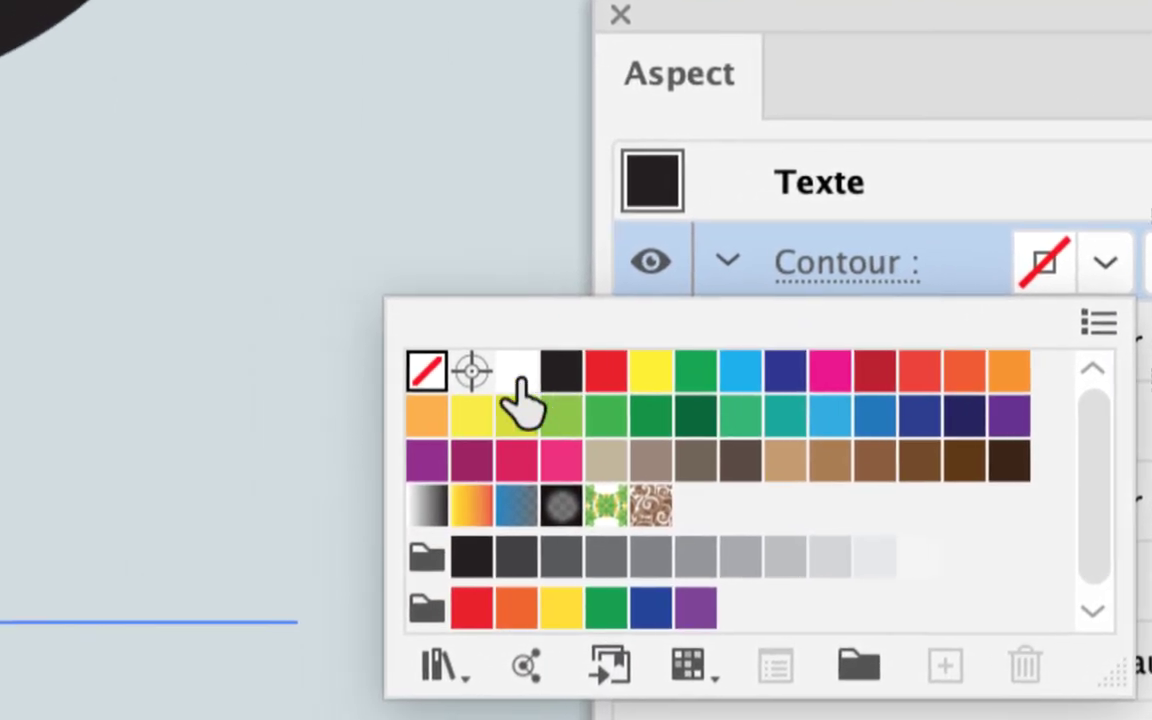
left_click(517, 375)
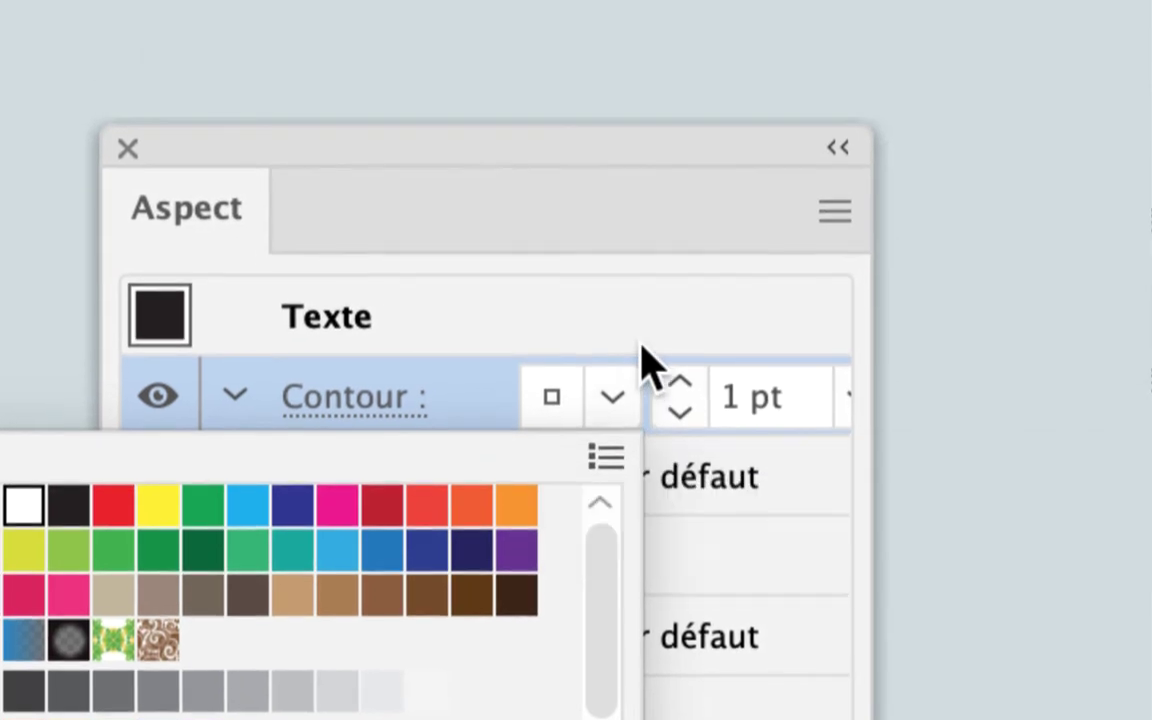
left_click(641, 357)
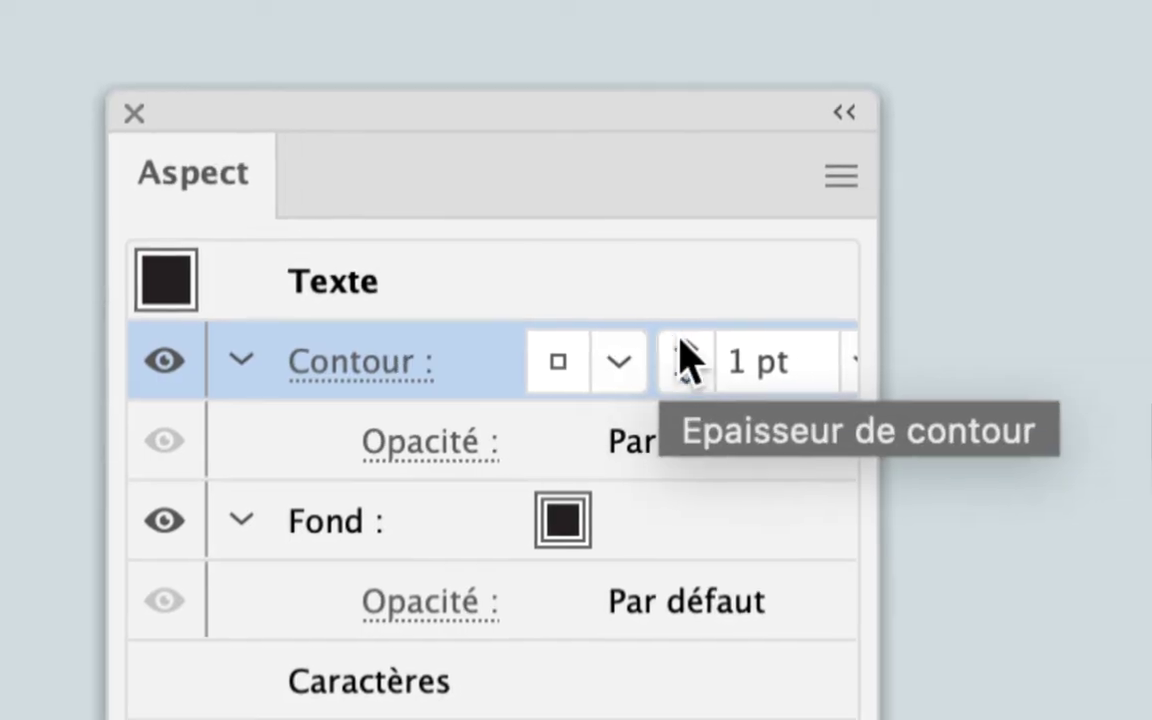
left_click(681, 341)
left_click(681, 341)
left_click(681, 341)
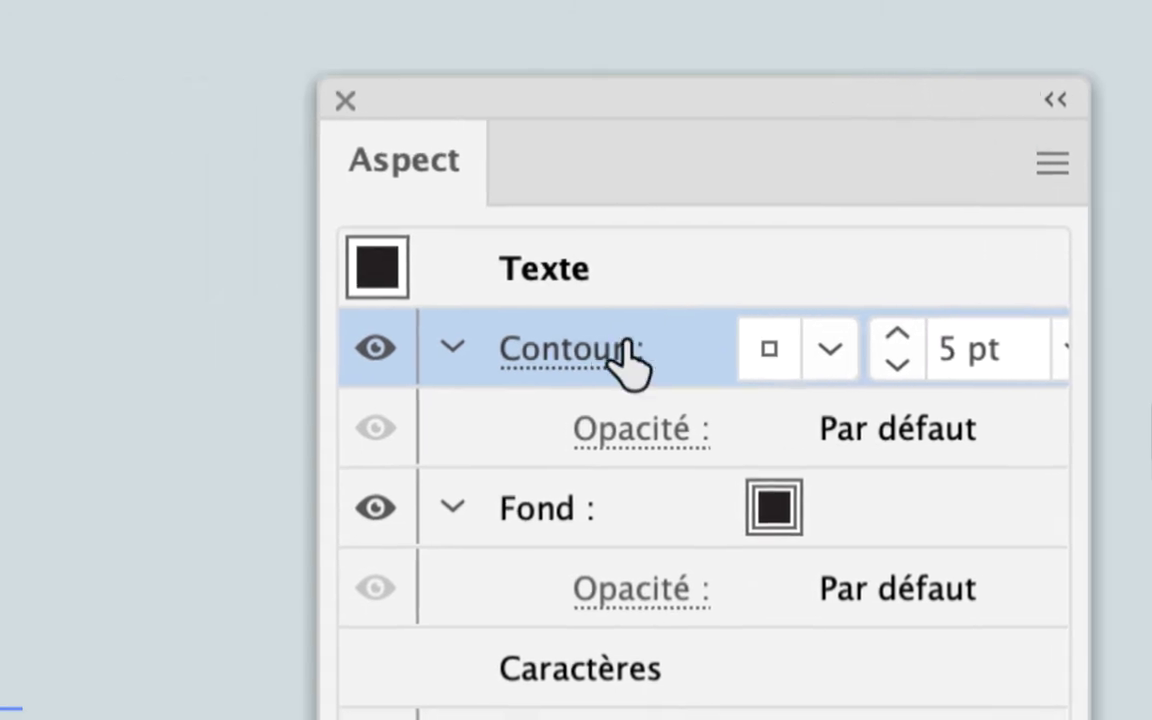
left_click(612, 355)
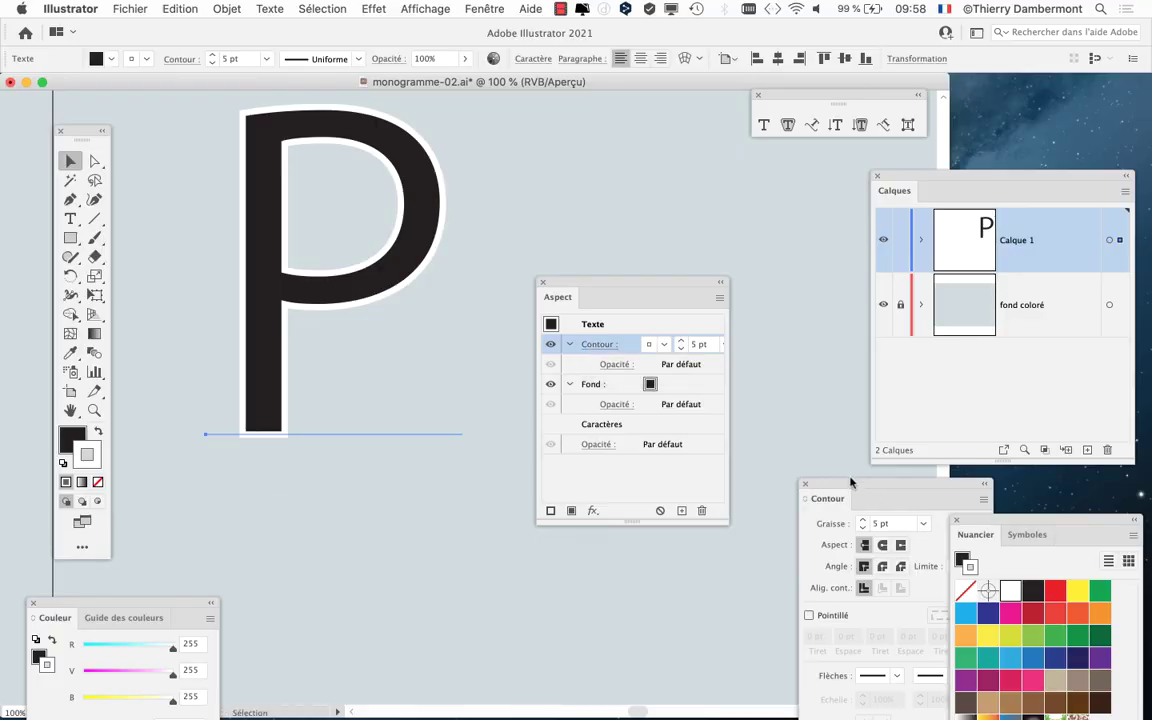
Move the Stroke panel near the letter and adjust the white outline's weight to 18 pt
left_click_drag(850, 483, 373, 342)
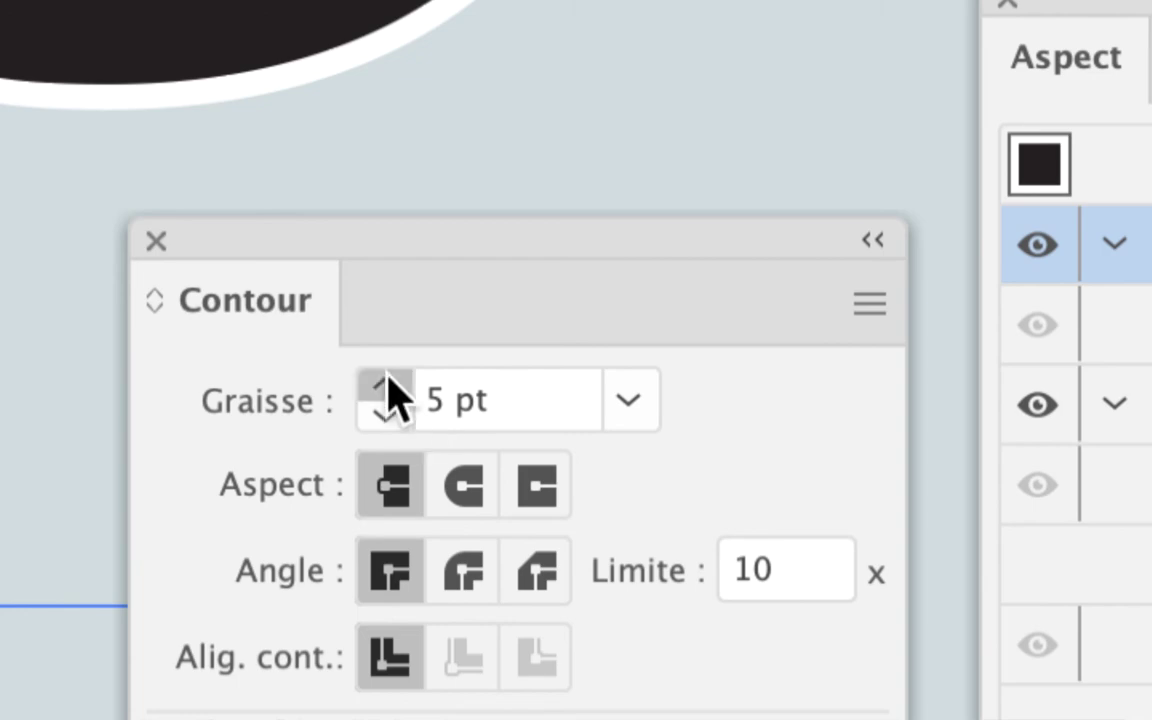
left_click(384, 388)
left_click(384, 388)
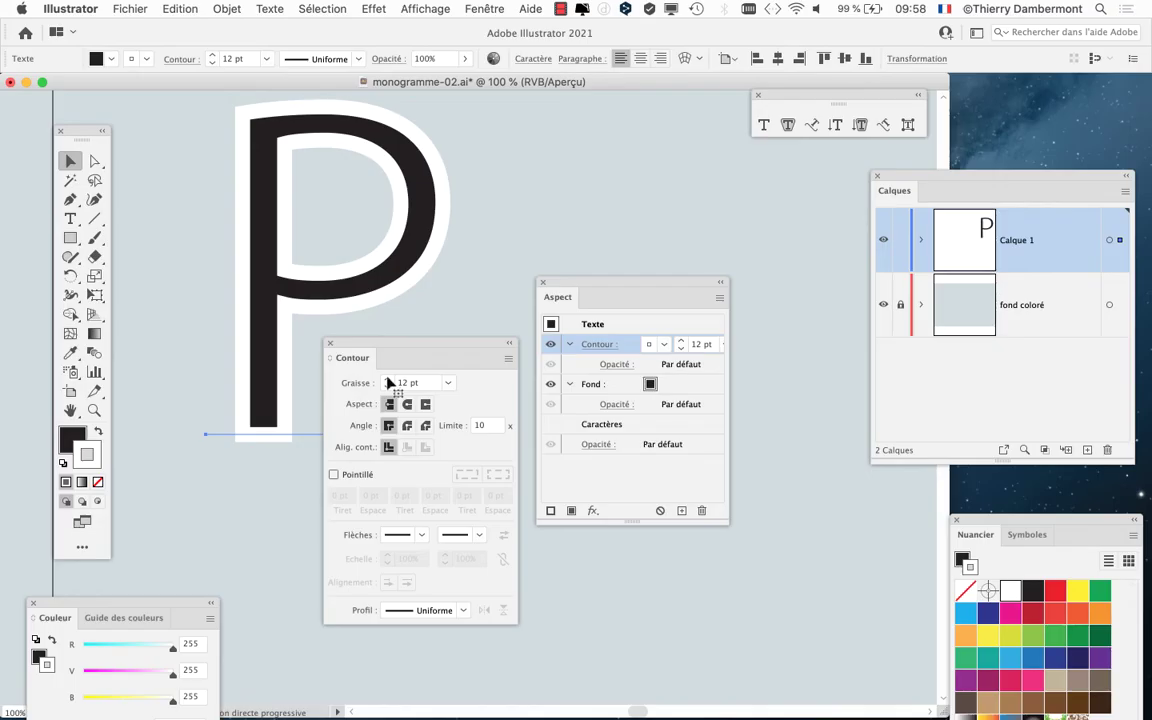
left_click(388, 381)
left_click(388, 381)
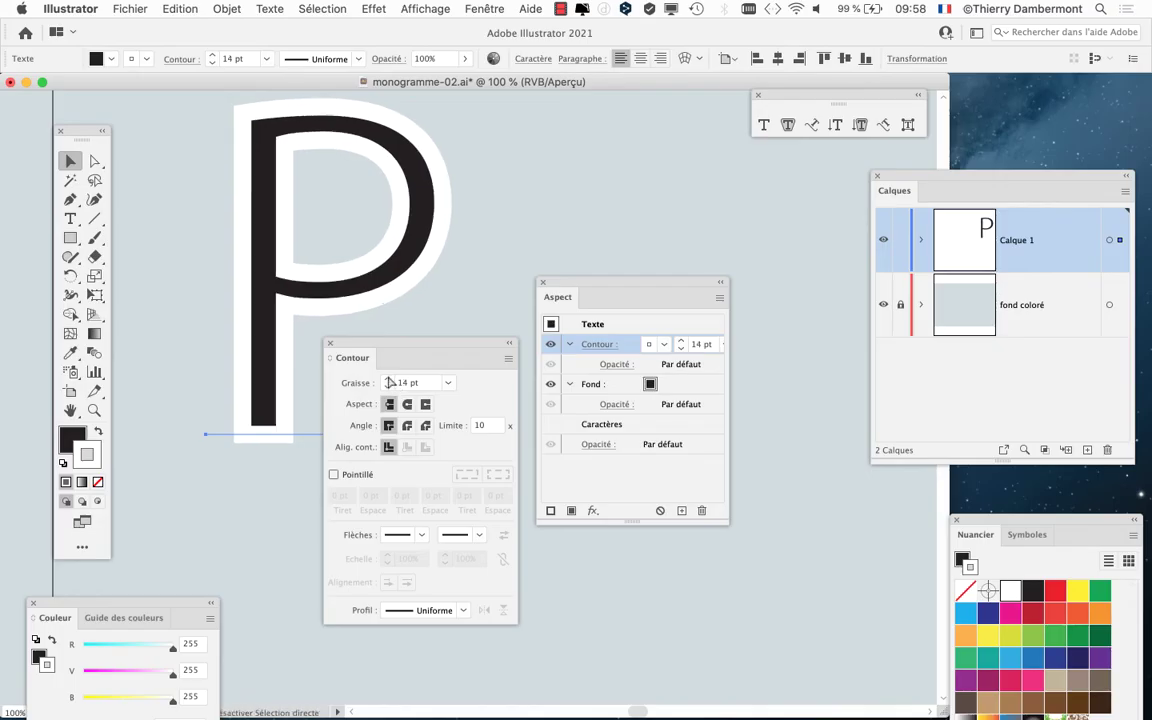
left_click(681, 347)
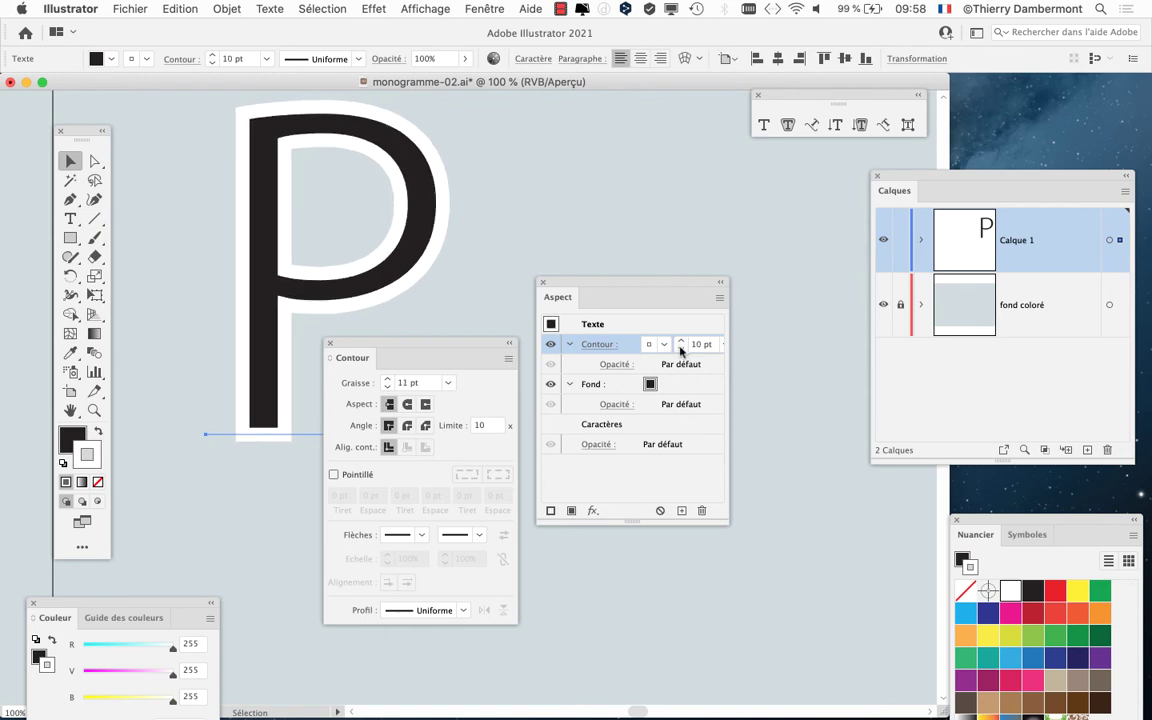
left_click(681, 347)
left_click(679, 342)
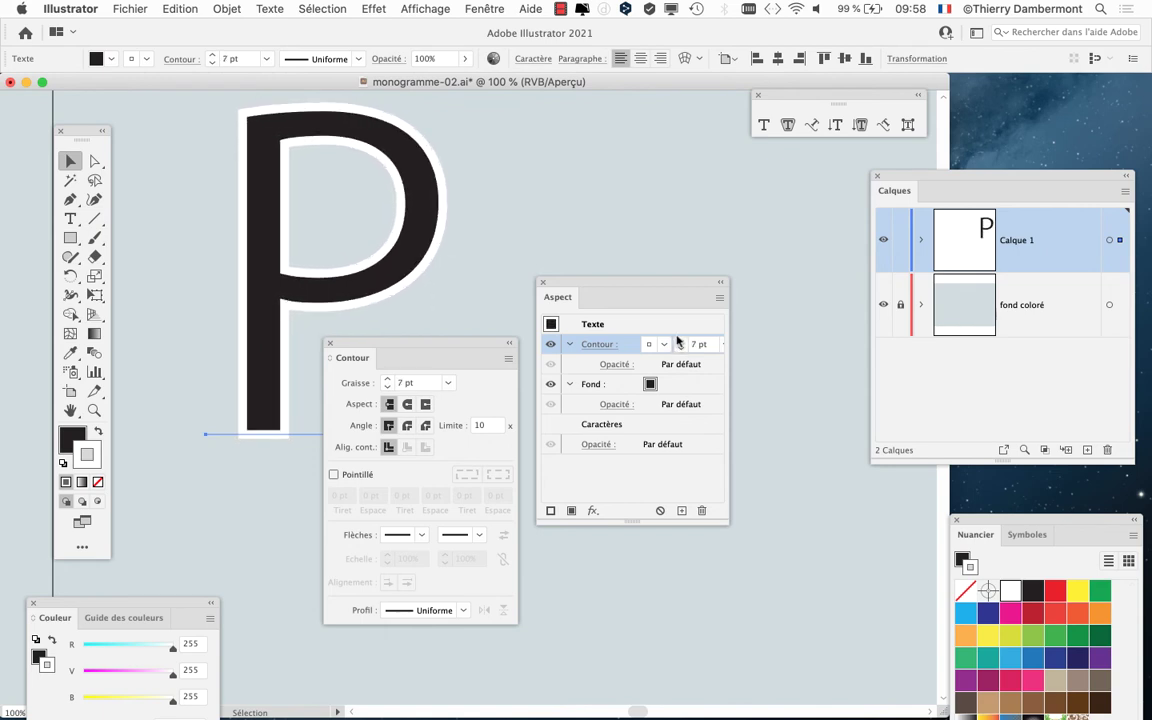
left_click(677, 342)
left_click(680, 343)
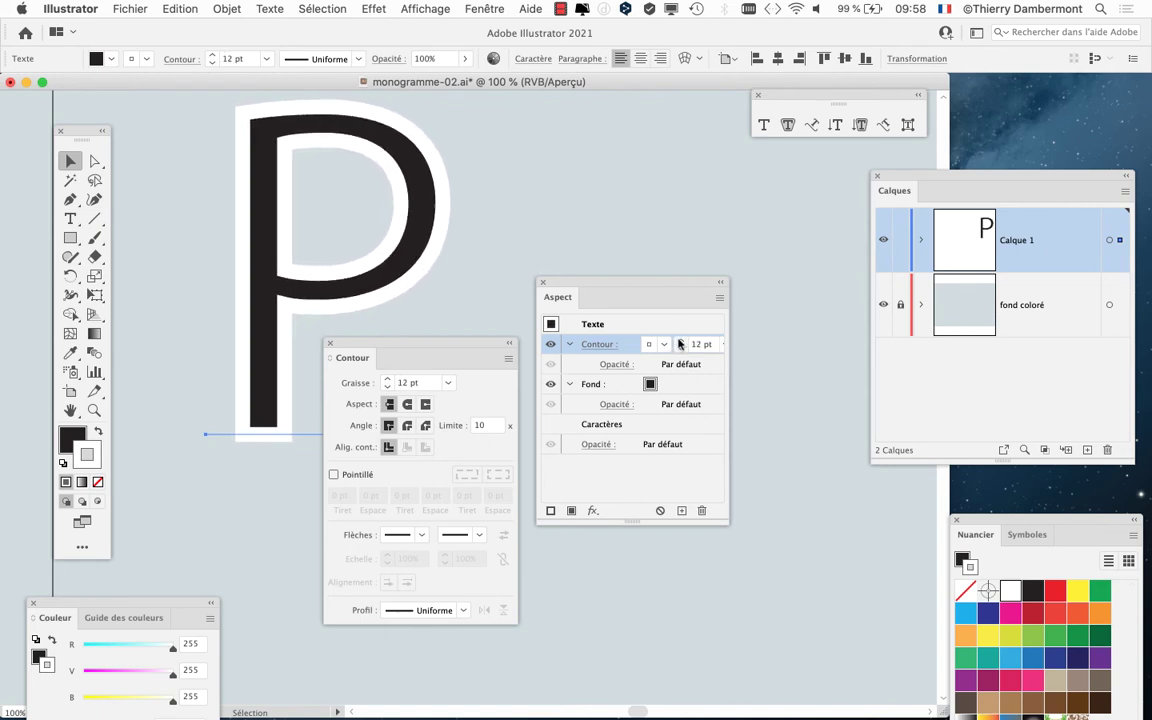
left_click(680, 343)
left_click(680, 343)
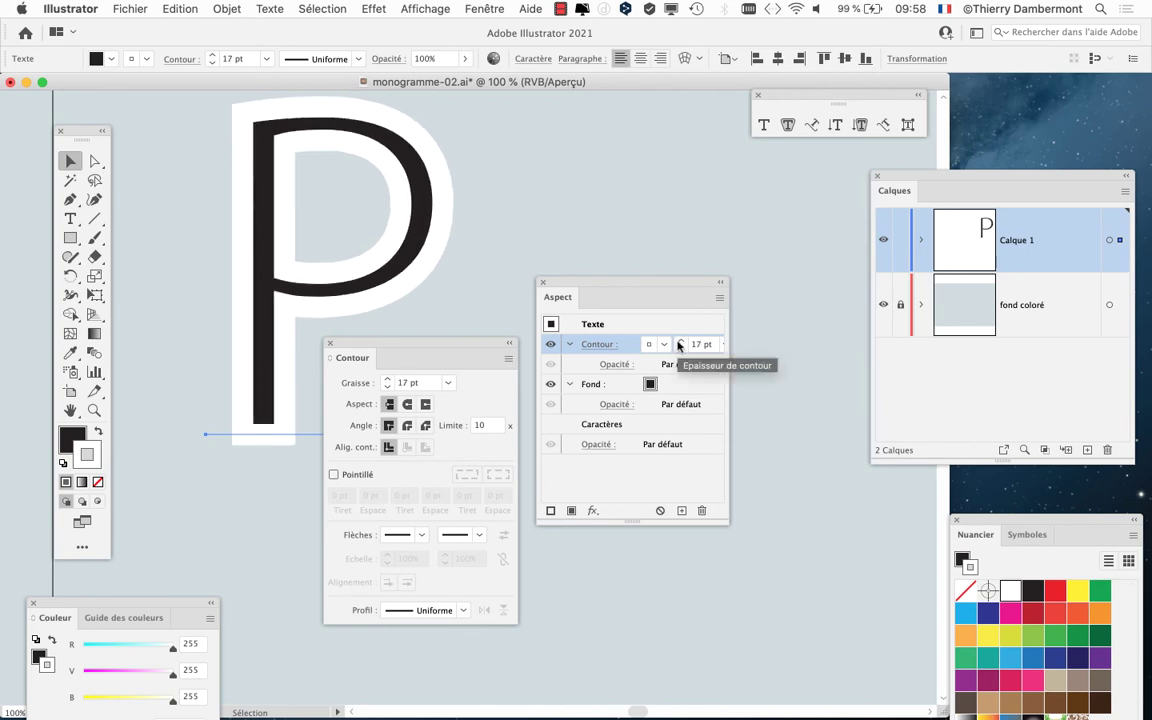
left_click(679, 344)
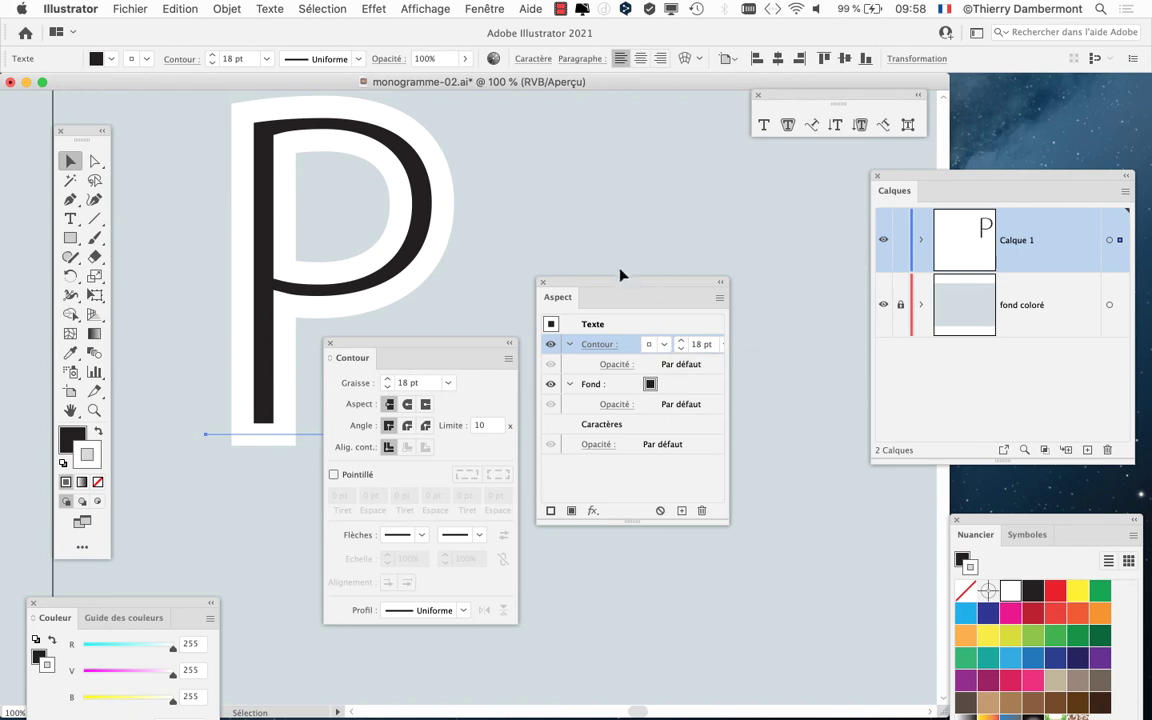
Raise and widen the Aspect panel, and park the Stroke panel at the lower right
left_click_drag(614, 284, 609, 119)
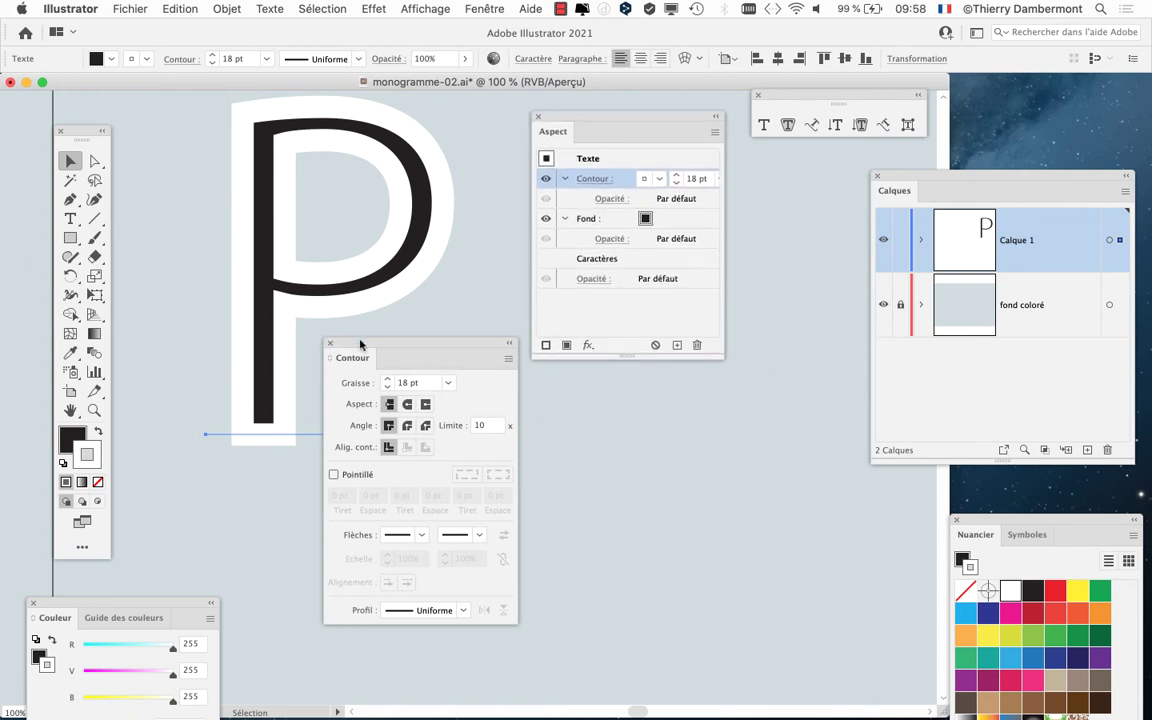
left_click_drag(361, 344, 679, 387)
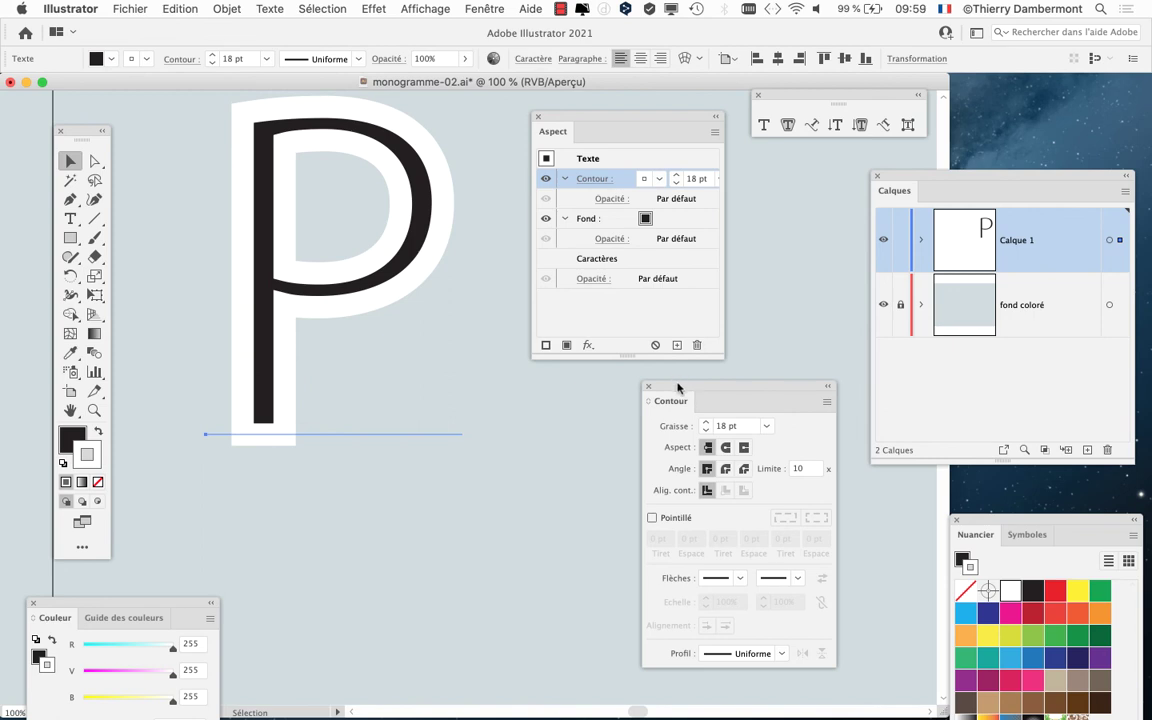
left_click_drag(678, 387, 673, 382)
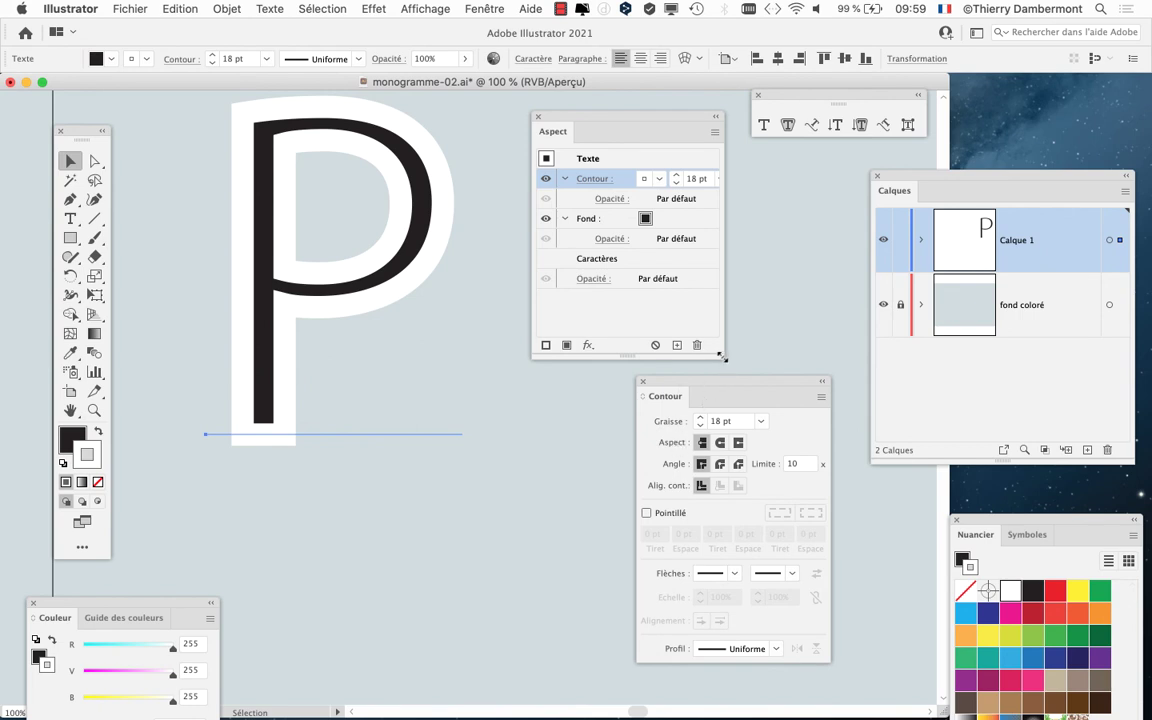
left_click_drag(720, 356, 818, 358)
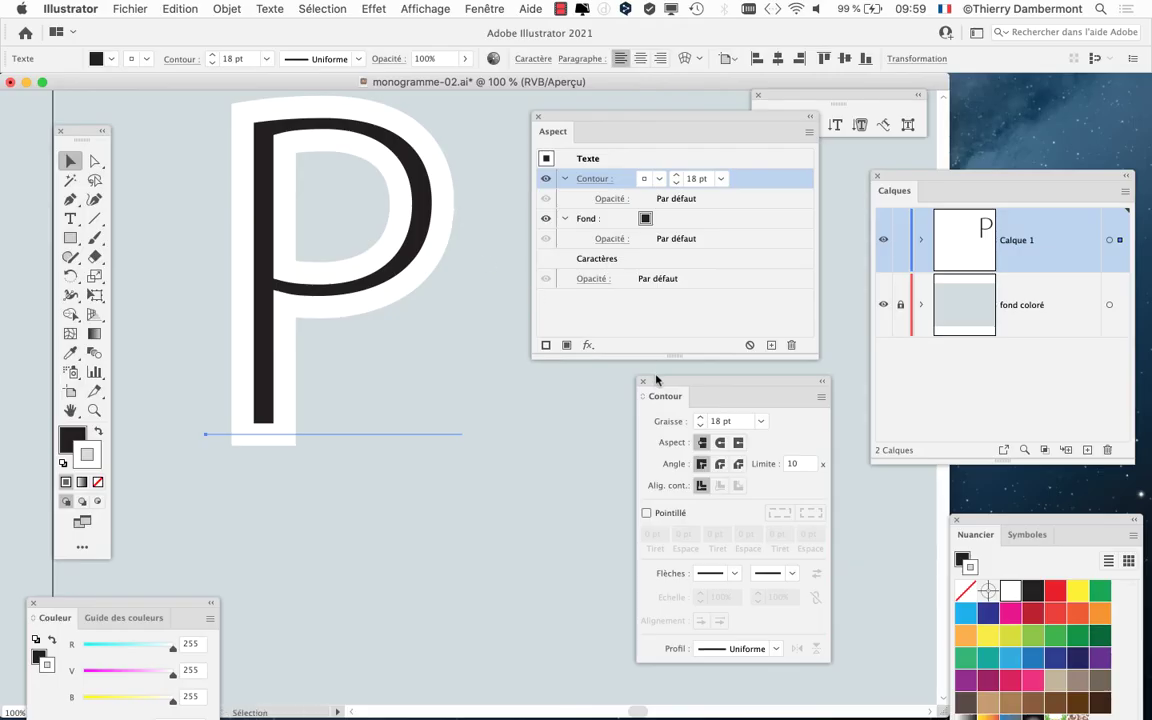
left_click_drag(656, 381, 356, 155)
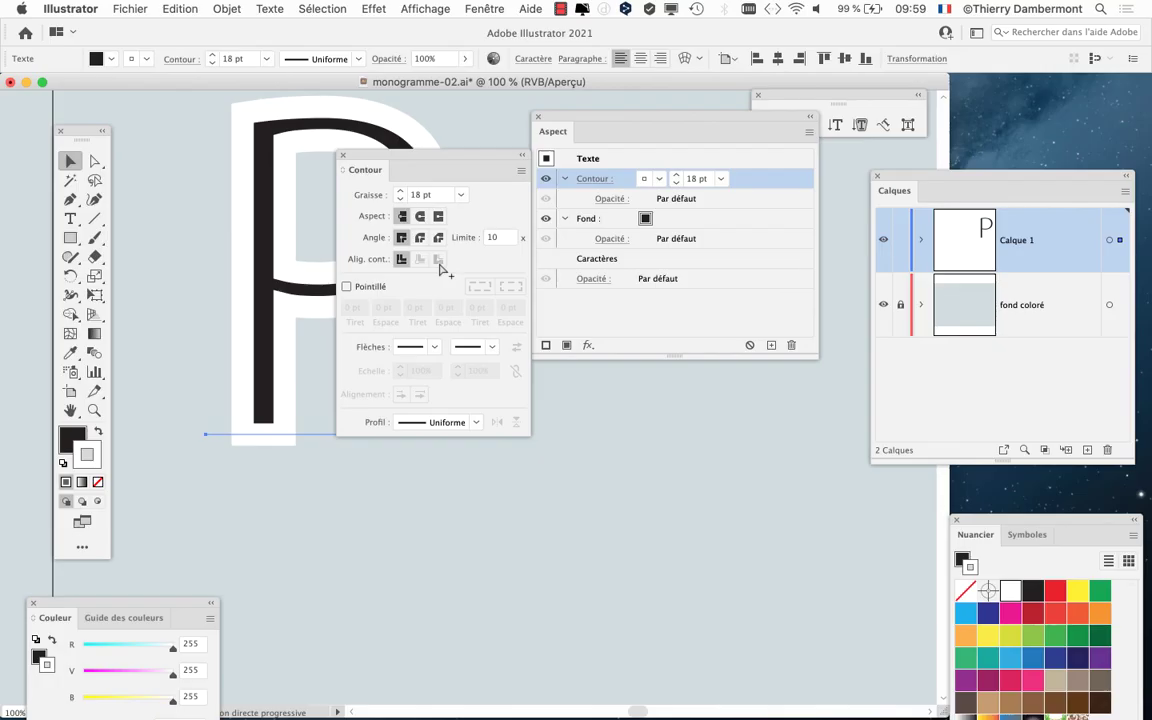
left_click_drag(425, 160, 708, 451)
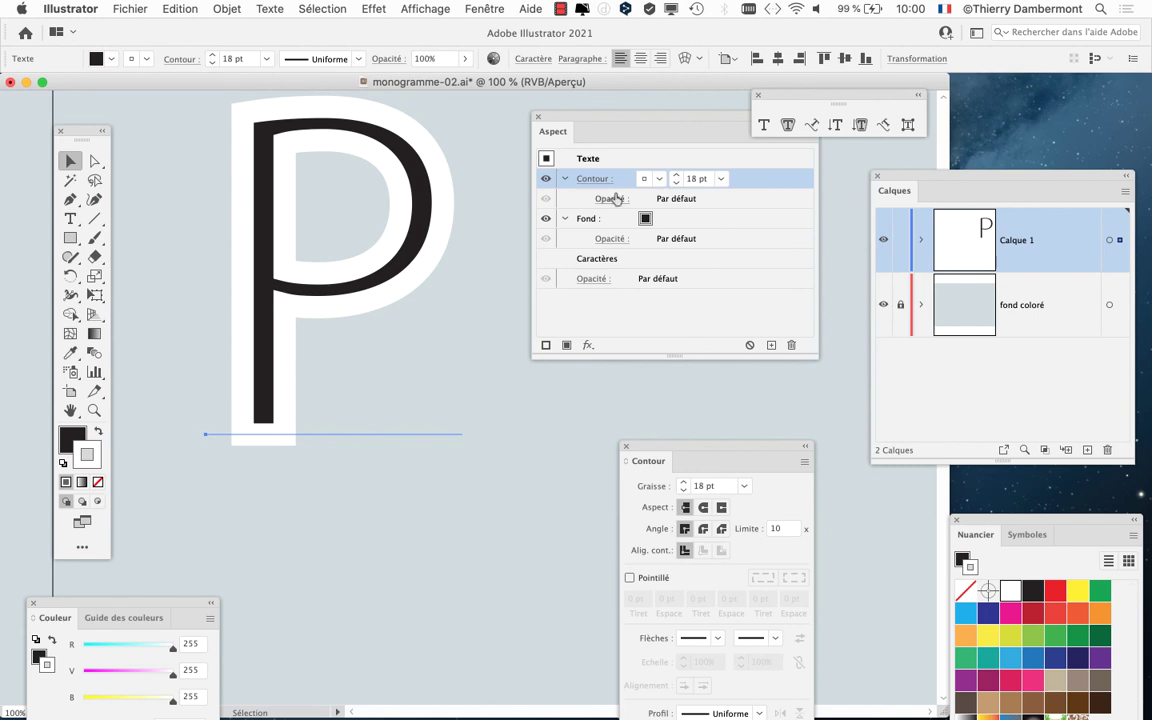
mouse_move(597, 124)
left_mouse_down()
mouse_move(514, 148)
mouse_move(552, 163)
left_mouse_up()
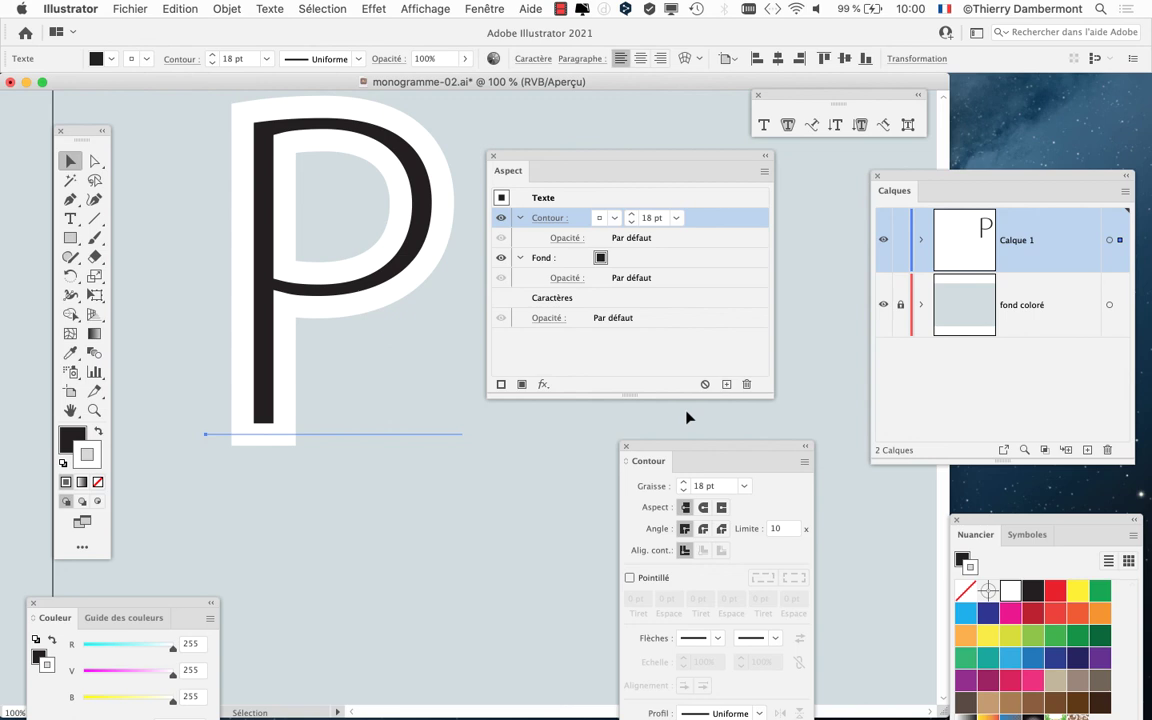
Drag the Contour row below the Fond row in the Aspect panel
mouse_move(772, 396)
left_mouse_down()
mouse_move(799, 353)
mouse_move(804, 373)
left_mouse_up()
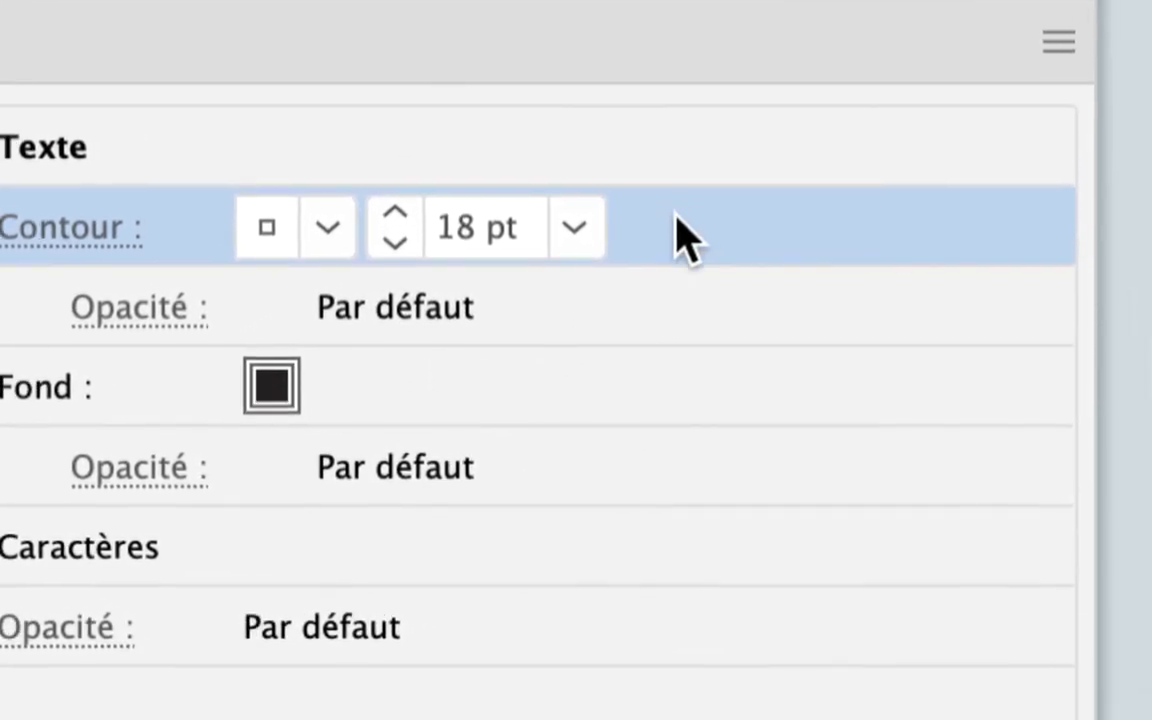
left_click_drag(676, 214, 675, 282)
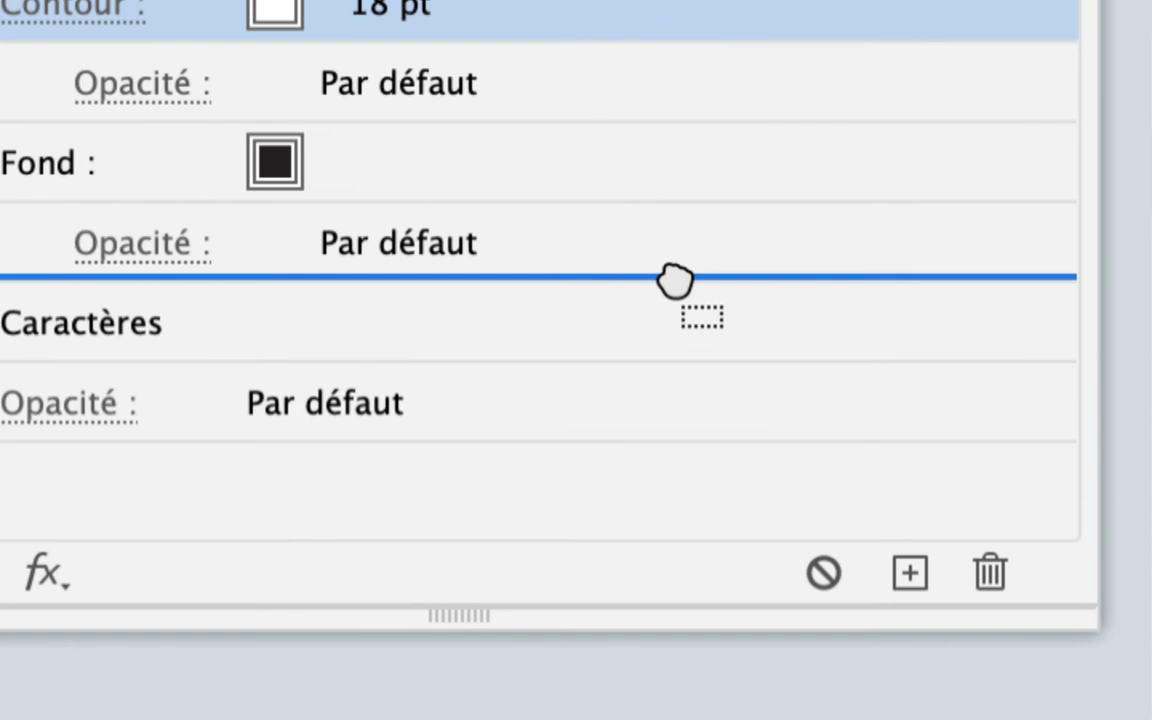
left_click_drag(675, 282, 676, 290)
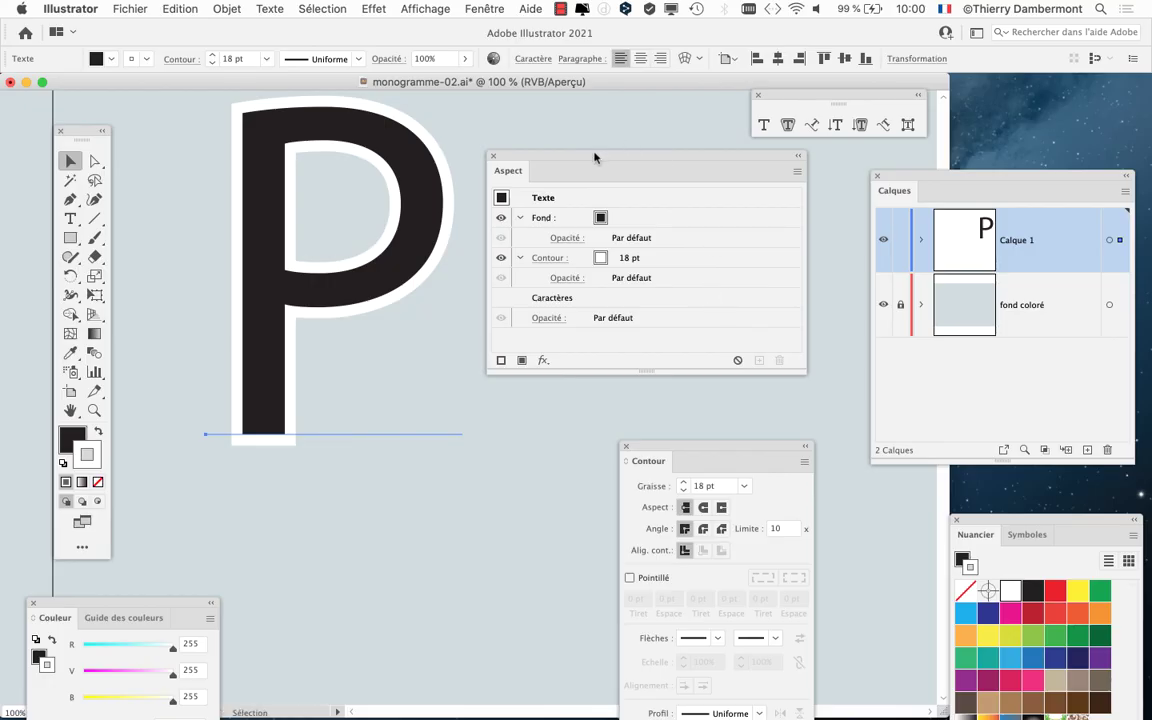
left_click_drag(538, 152, 591, 149)
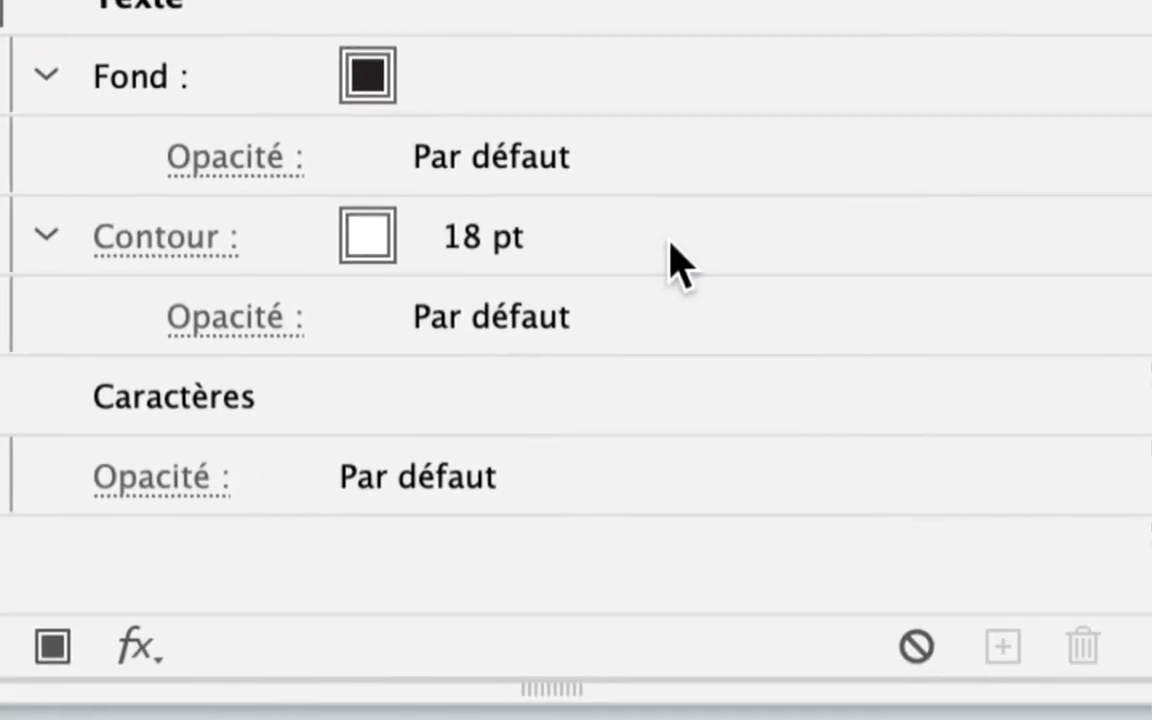
Try outline weights between 17 and 60 pt before settling the stroke at 20 pt
left_click(678, 260)
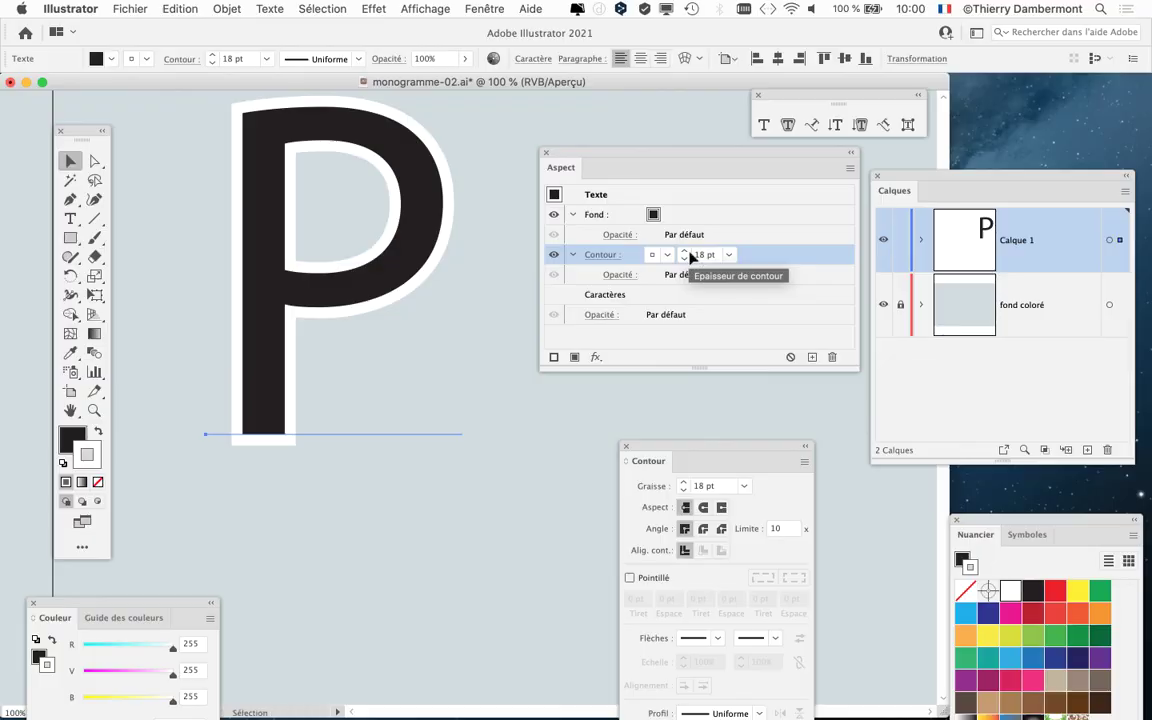
left_click(686, 256)
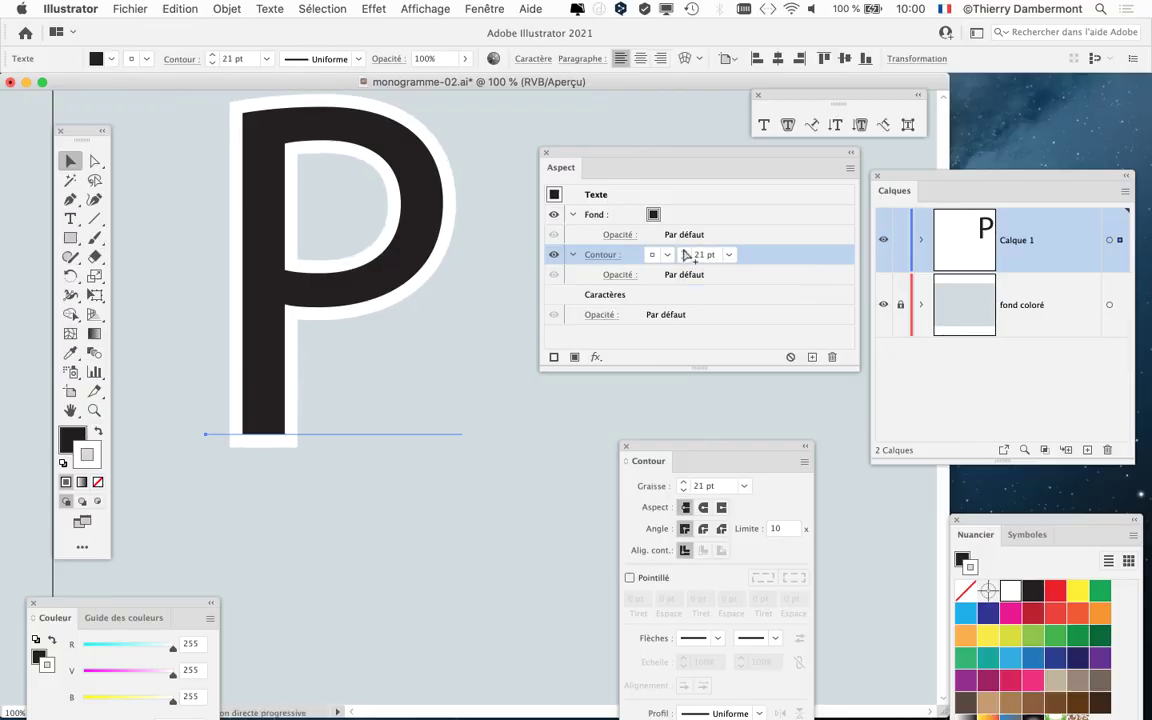
left_click(686, 256)
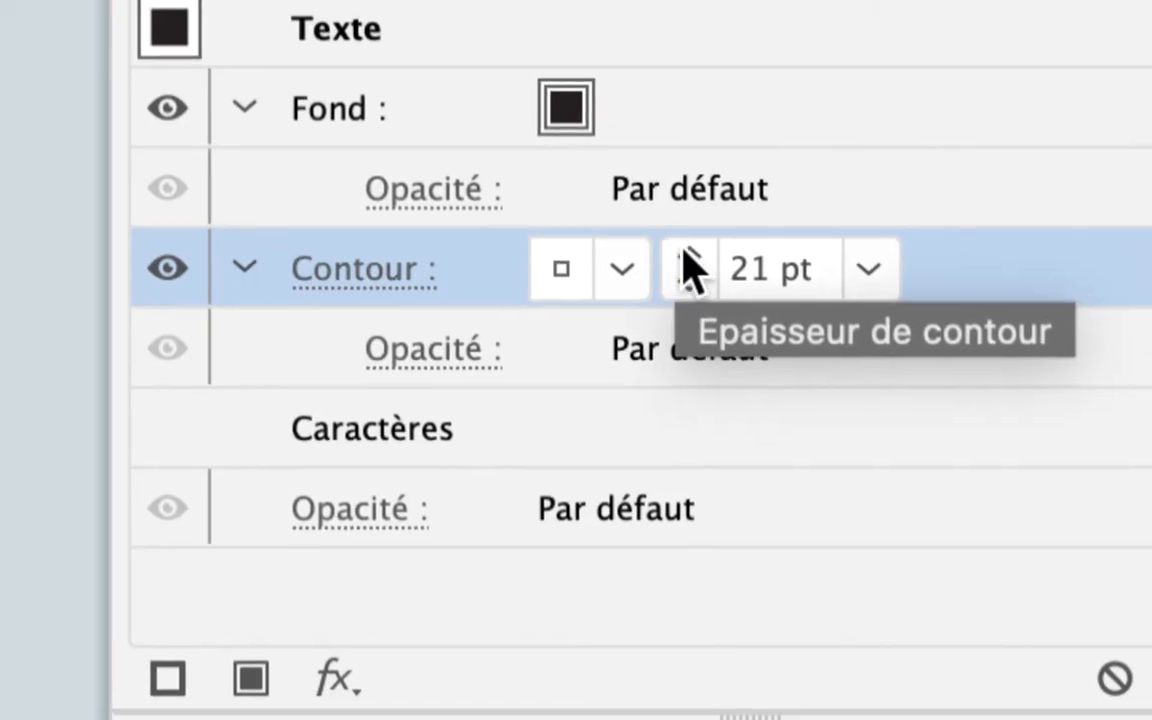
left_click(686, 256, "shift")
left_click(686, 256, "shift")
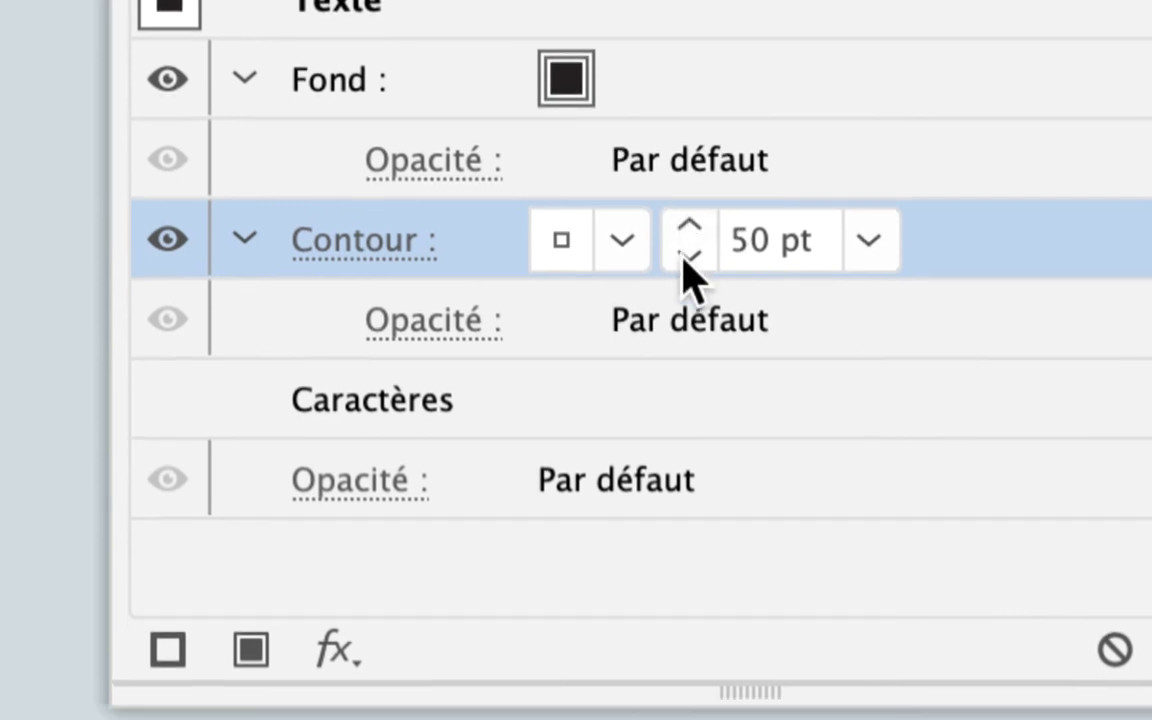
left_click(685, 260, "shift")
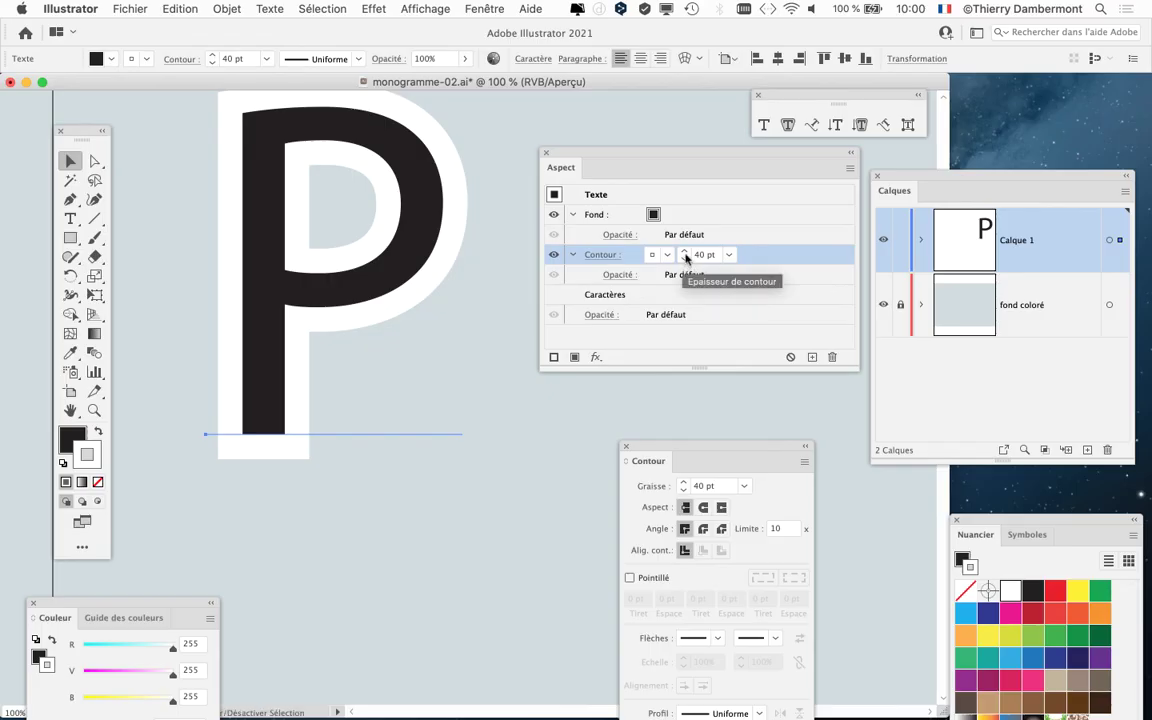
left_click(683, 251, "shift")
left_click(685, 259, "shift")
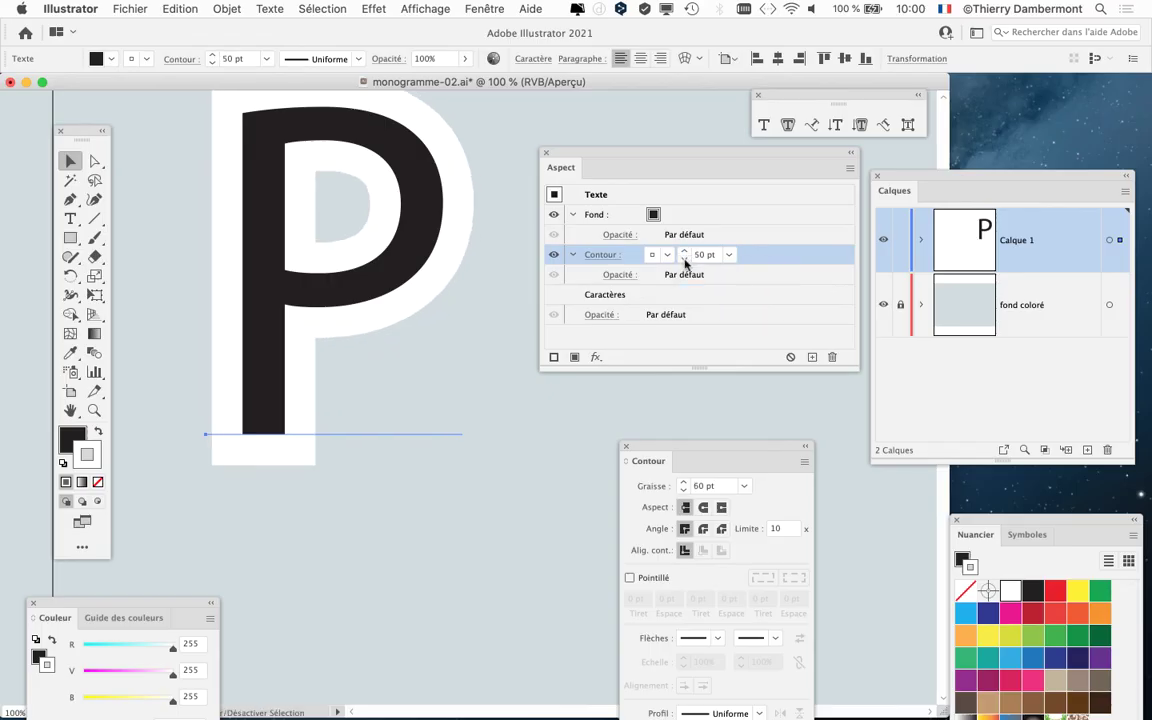
left_click(686, 260, "shift")
left_click(685, 259)
left_click(685, 259)
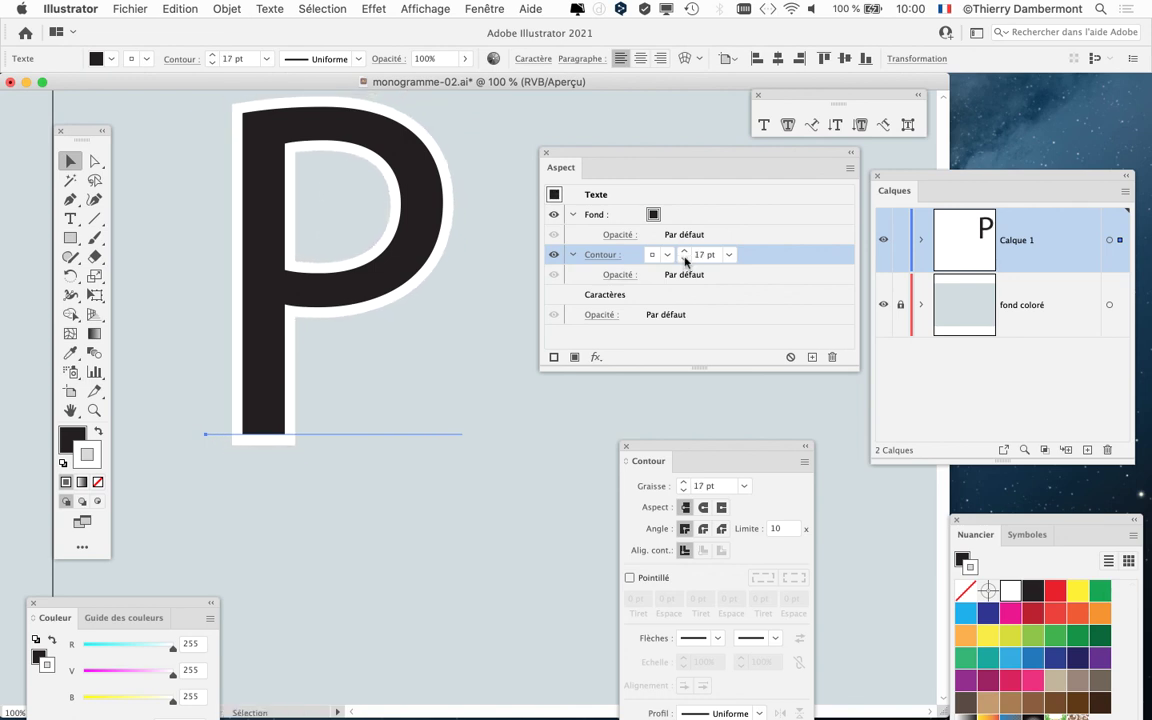
left_click(685, 253, "shift")
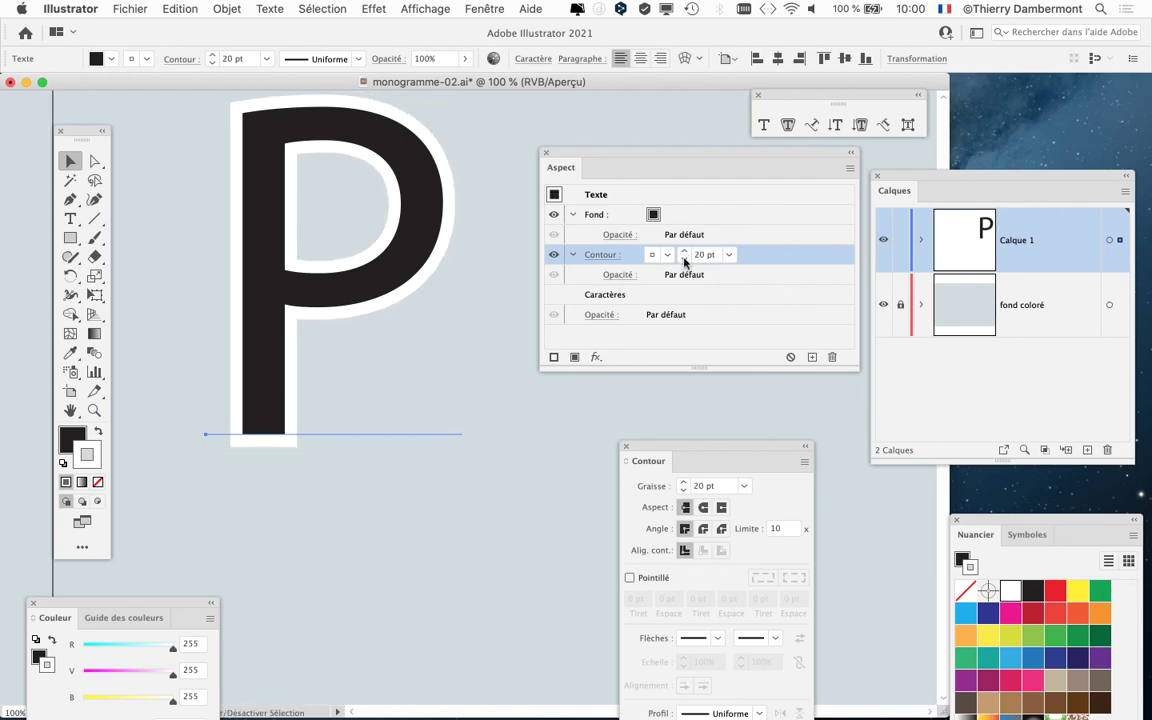
mouse_move(470, 342)
left_mouse_down()
mouse_move(420, 406)
mouse_move(424, 368)
left_mouse_up()
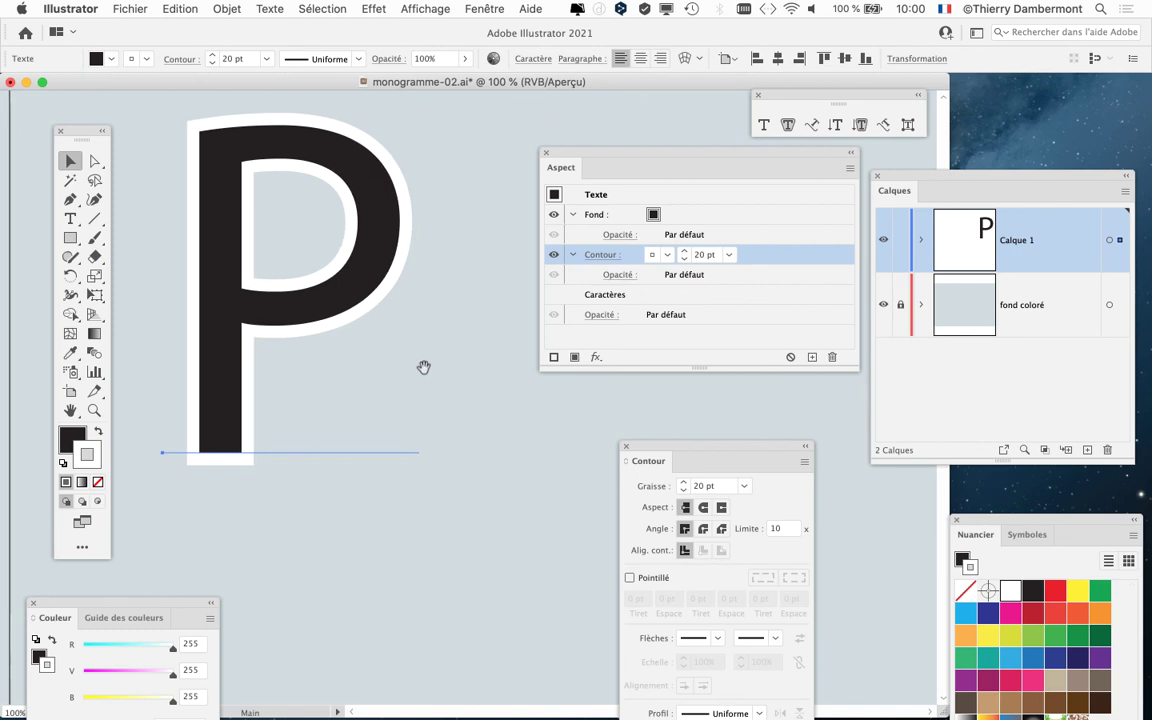